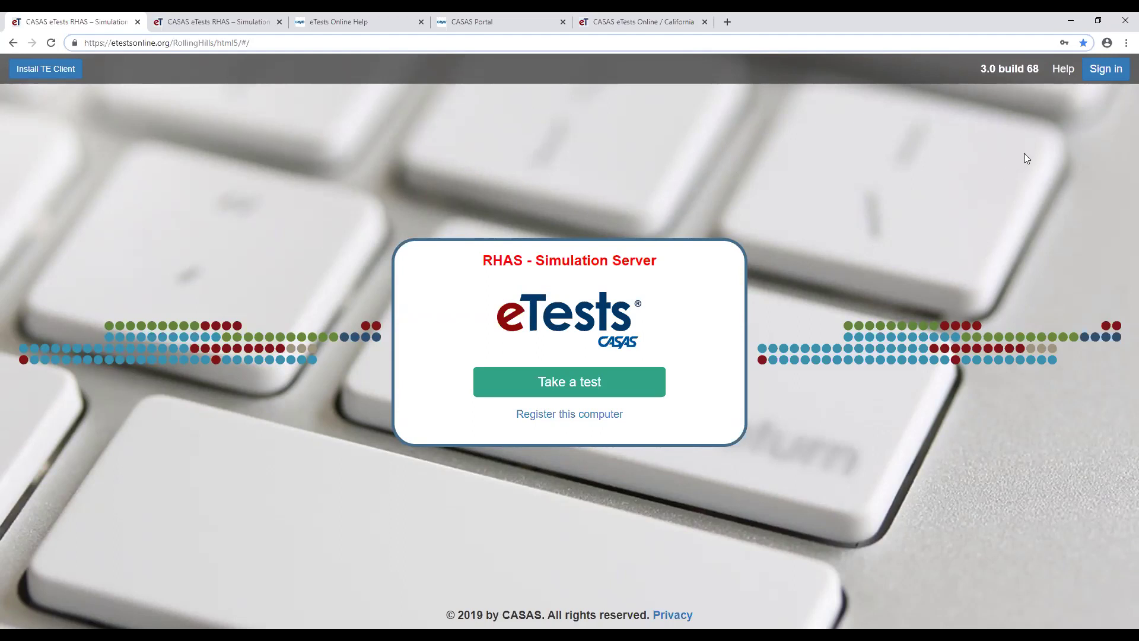
From the RHAS Simulation Server start page, open the Application Management Login page via Sign in.
{"action": "left_click", "coordinate": [1096, 71]}
{"action": "left_click_drag", "start_coordinate": [343, 42], "coordinate": [42, 36]}
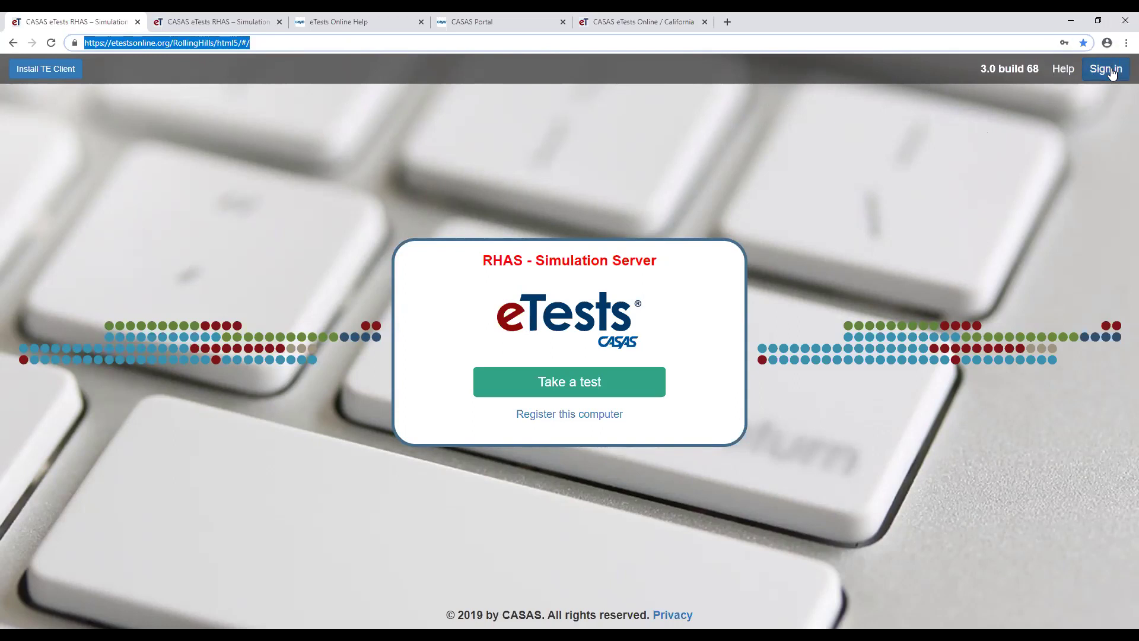
{"action": "left_click", "coordinate": [1112, 71]}
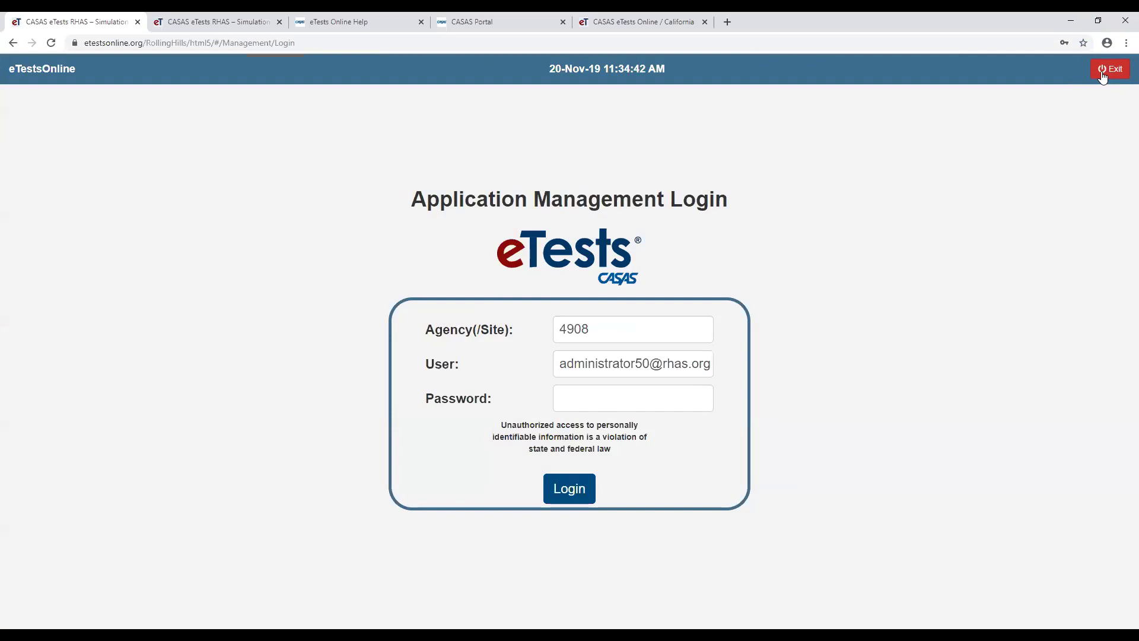
Keep agency 4908 and replace the user name with the coordinator account's user name.
{"action": "left_click", "coordinate": [329, 47]}
{"action": "left_click_drag", "start_coordinate": [329, 44], "coordinate": [251, 54]}
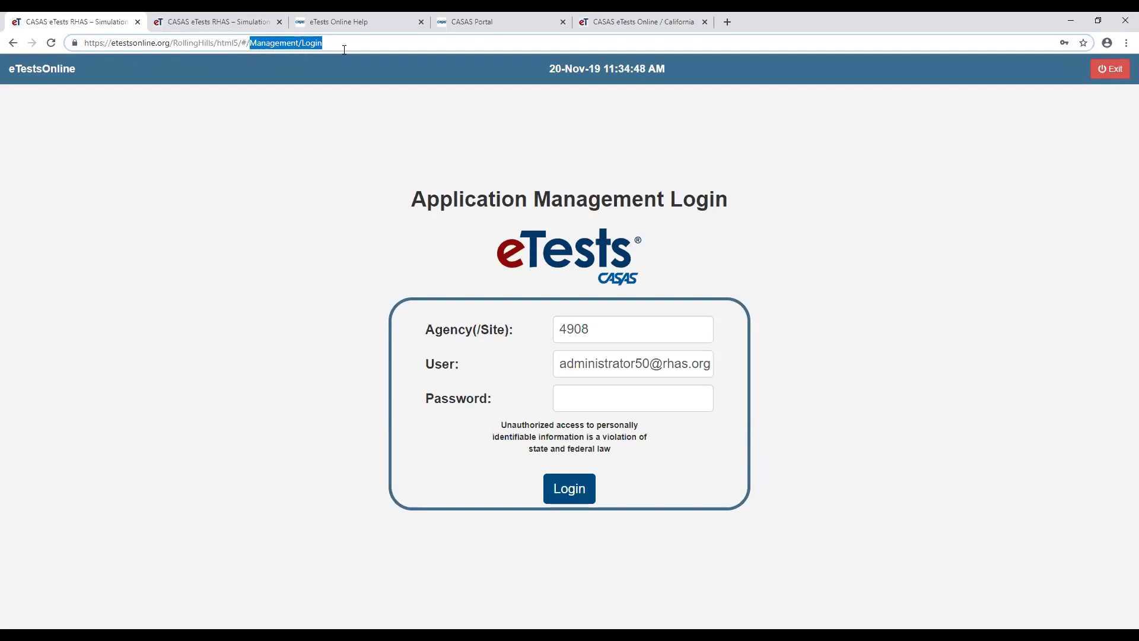
{"action": "left_click_drag", "start_coordinate": [408, 199], "coordinate": [720, 217]}
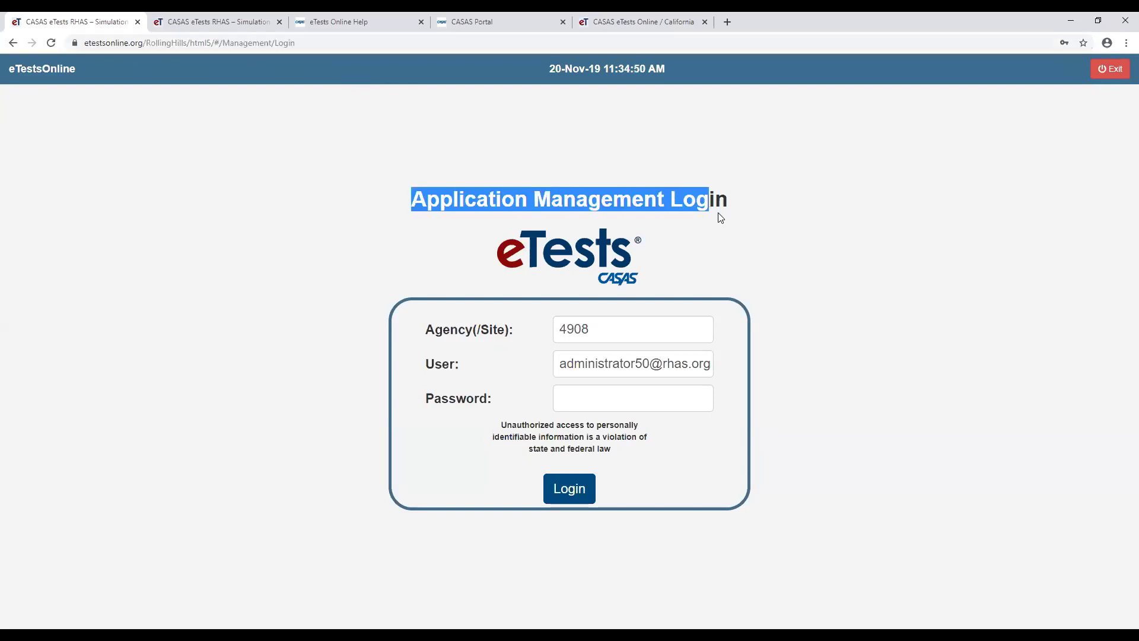
{"action": "left_click", "coordinate": [680, 246]}
{"action": "left_click", "coordinate": [604, 328]}
{"action": "left_click_drag", "start_coordinate": [597, 327], "coordinate": [559, 330]}
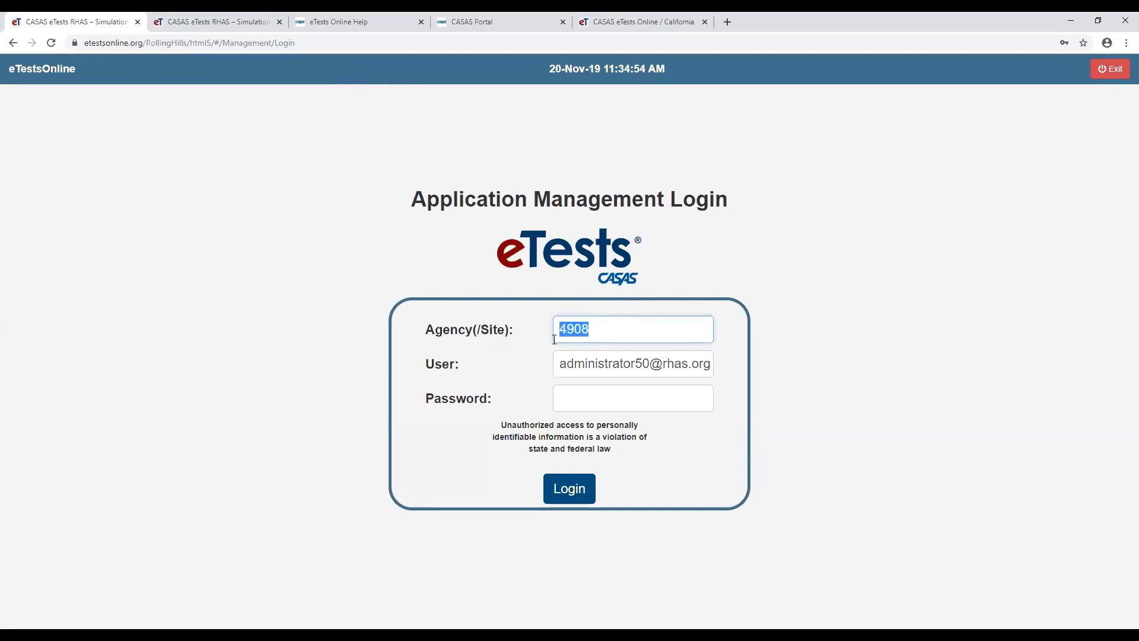
{"action": "left_click", "coordinate": [560, 365]}
{"action": "left_click_drag", "start_coordinate": [560, 365], "coordinate": [645, 363]}
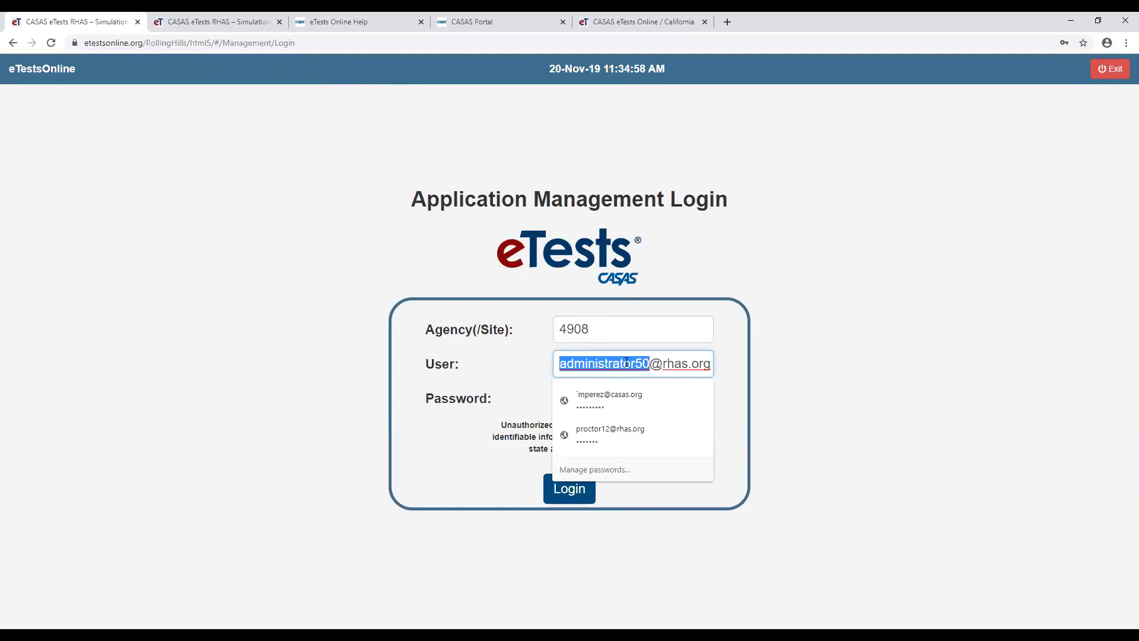
{"action": "left_click", "coordinate": [737, 376]}
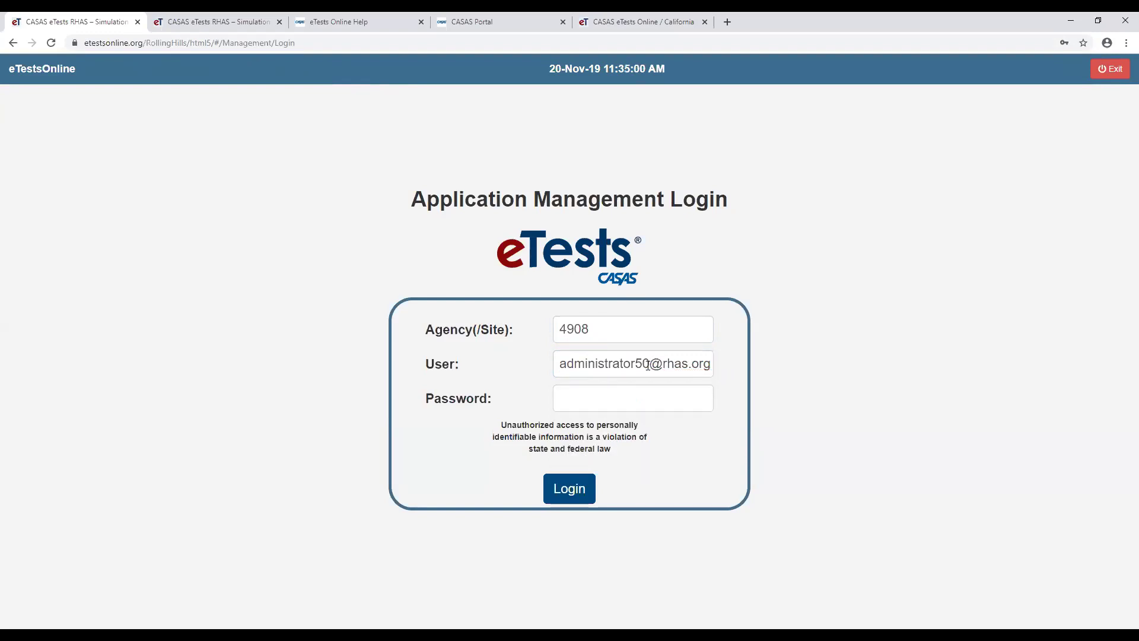
{"action": "left_click_drag", "start_coordinate": [645, 363], "coordinate": [620, 362]}
{"action": "double_click", "coordinate": [627, 361]}
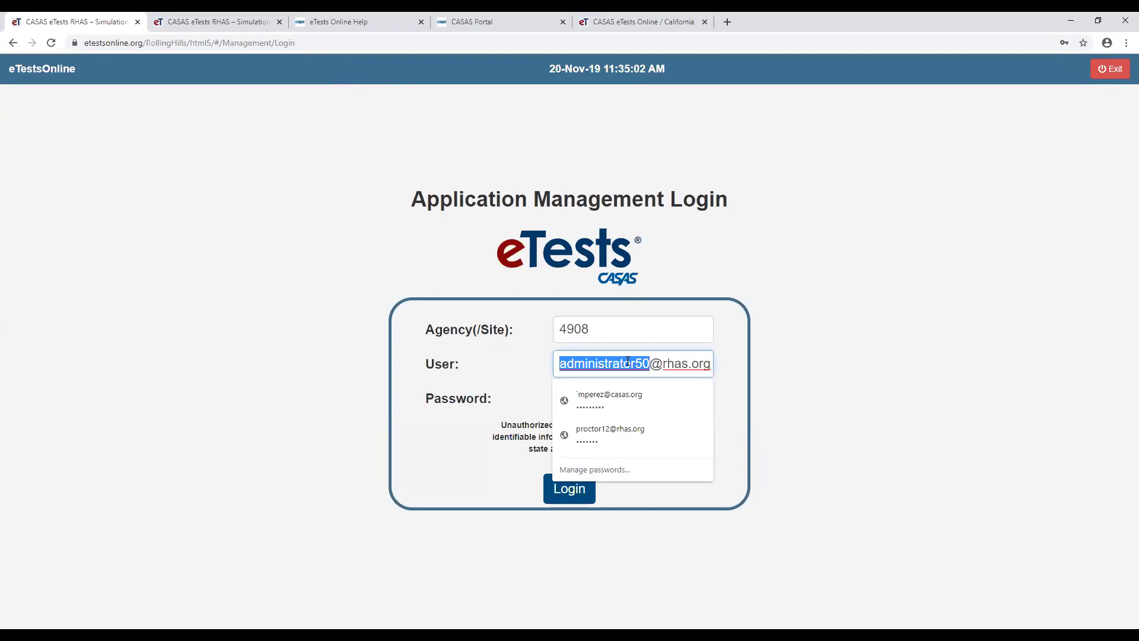
{"action": "type", "text": "coordinator"}
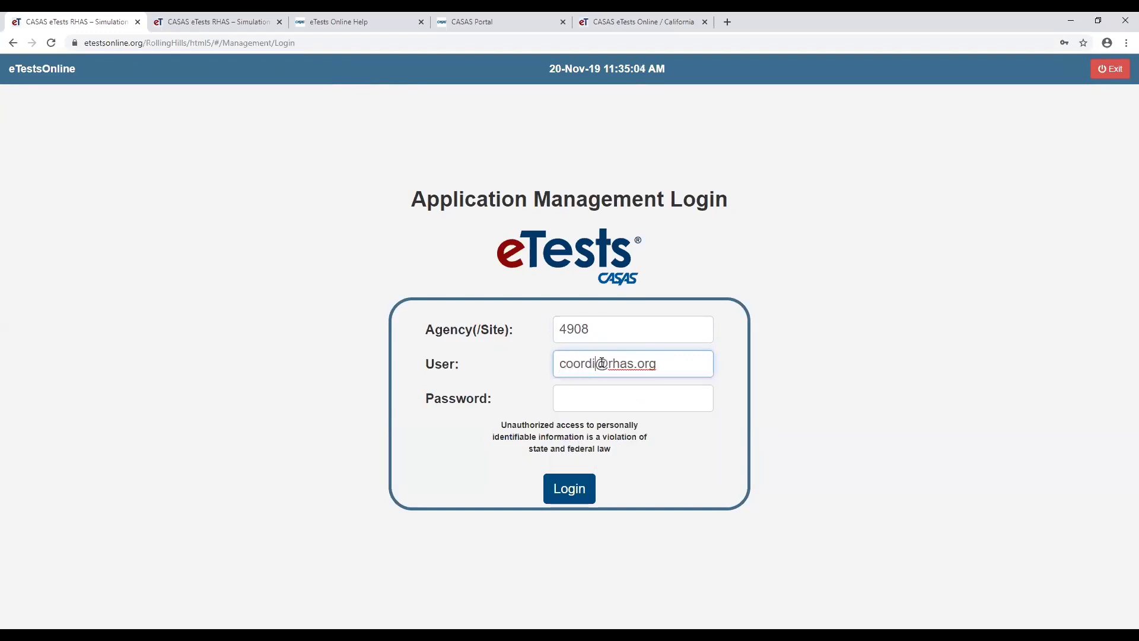
{"action": "type", "text": "50"}
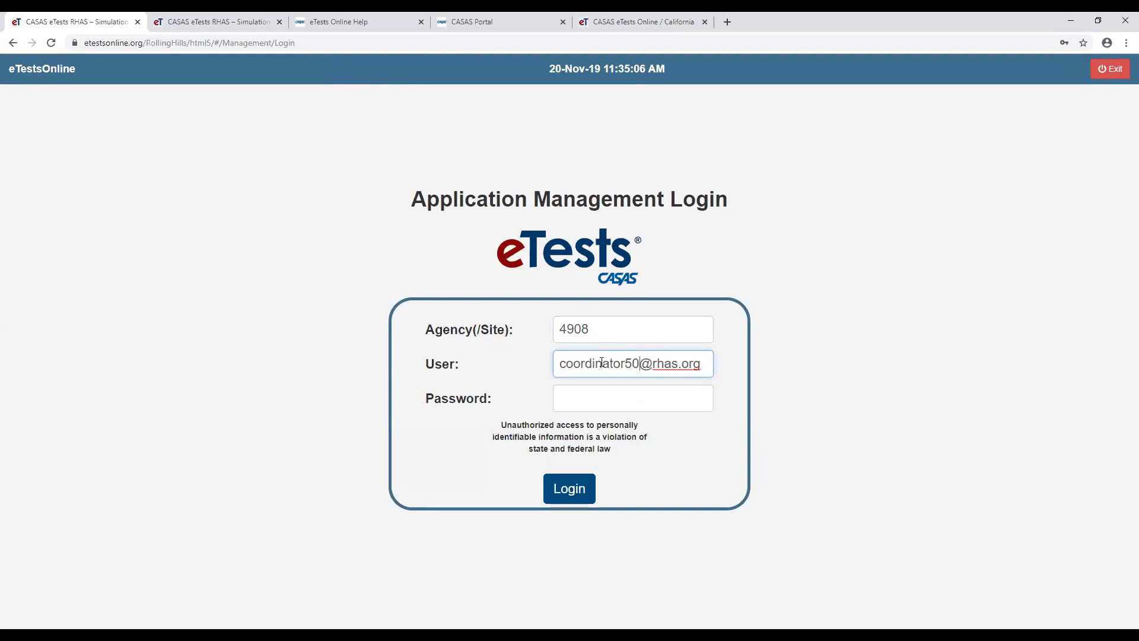
Enter the coordinator account's password and submit the login.
{"action": "left_click", "coordinate": [619, 398]}
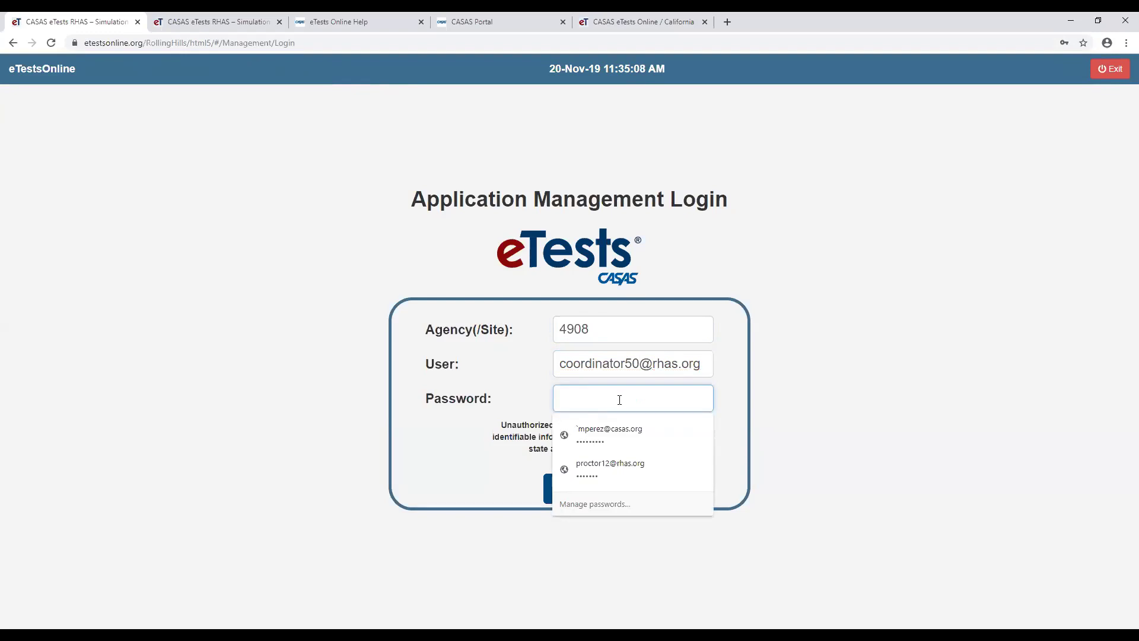
{"action": "type", "text": "••"}
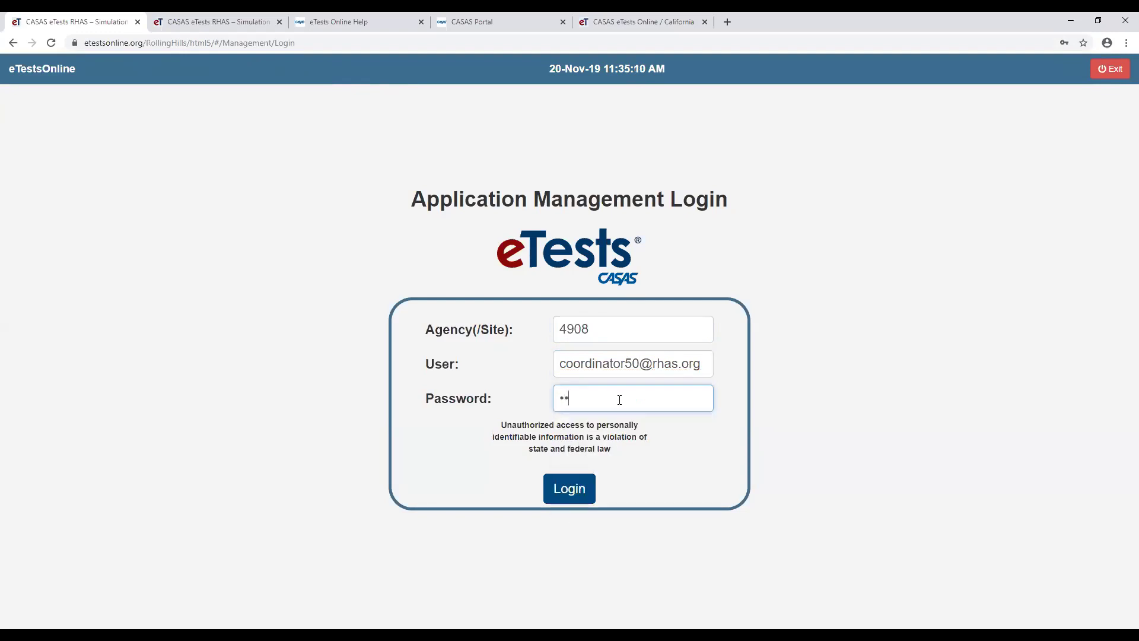
{"action": "type", "text": "•••••••••"}
{"action": "left_click", "coordinate": [566, 488]}
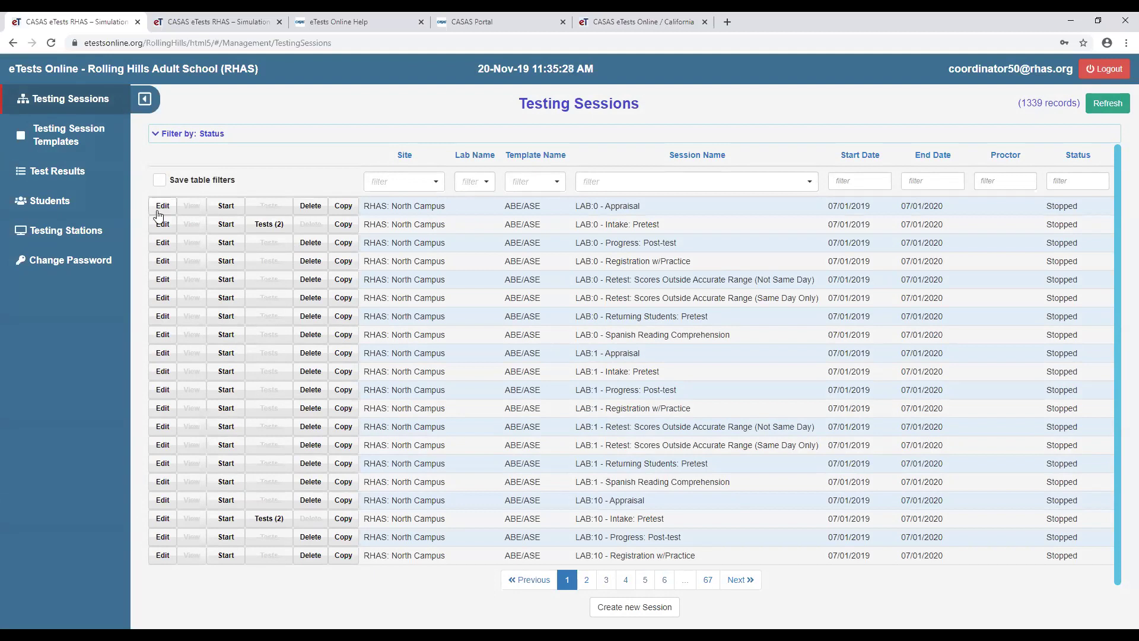
Review the 1339-record Testing Sessions list, trying Edit on several rows without changing anything.
{"action": "left_click", "coordinate": [163, 243]}
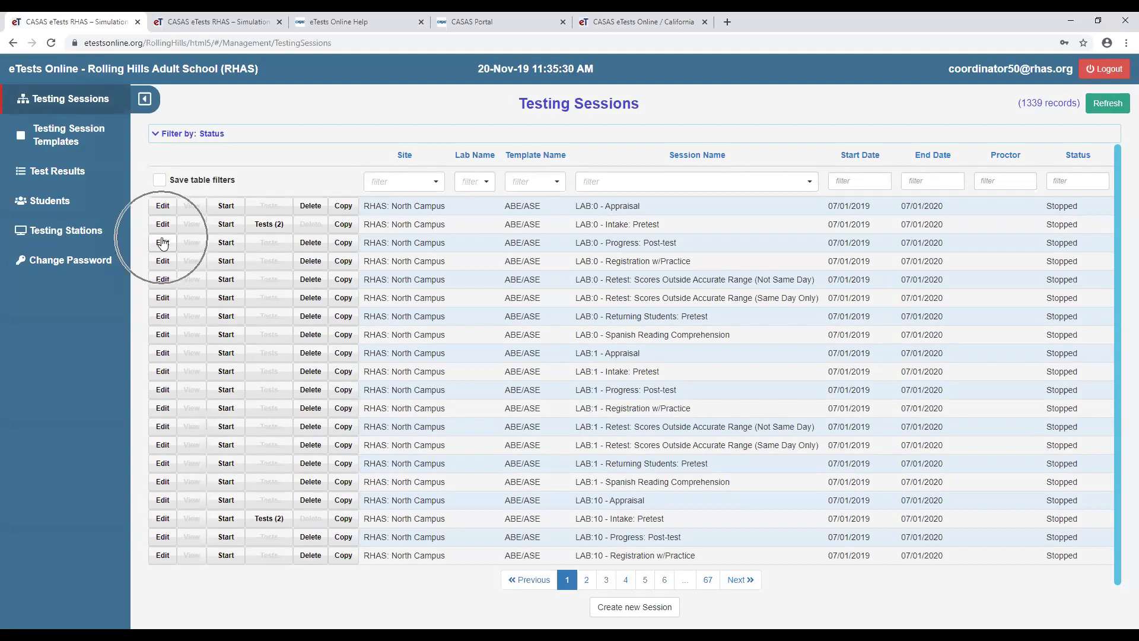
{"action": "left_click", "coordinate": [163, 261]}
{"action": "left_click", "coordinate": [162, 279]}
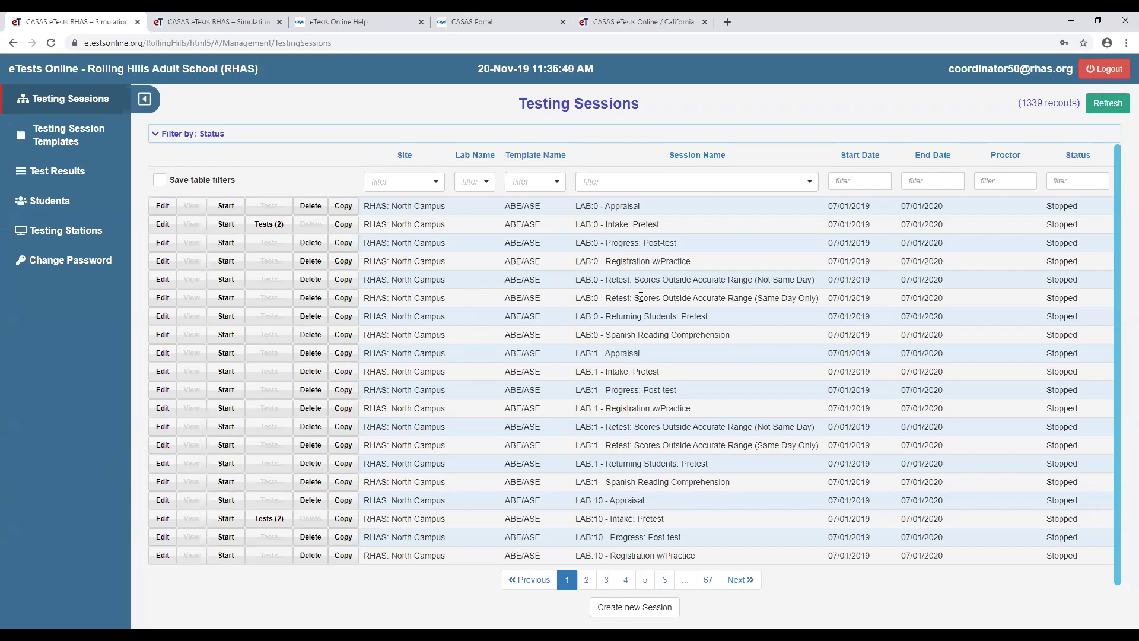
{"action": "left_click", "coordinate": [165, 248]}
{"action": "left_click", "coordinate": [161, 243]}
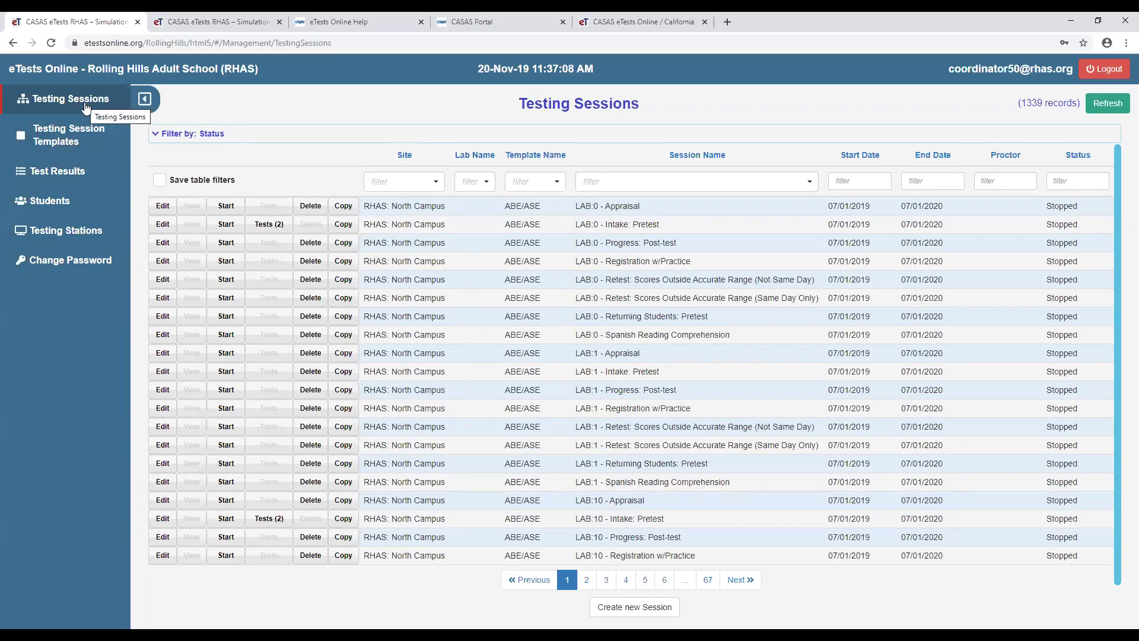
Filter the Testing Session Templates list by template name ESL/ELL, leaving one RHAS: North Campus record.
{"action": "left_click", "coordinate": [62, 144]}
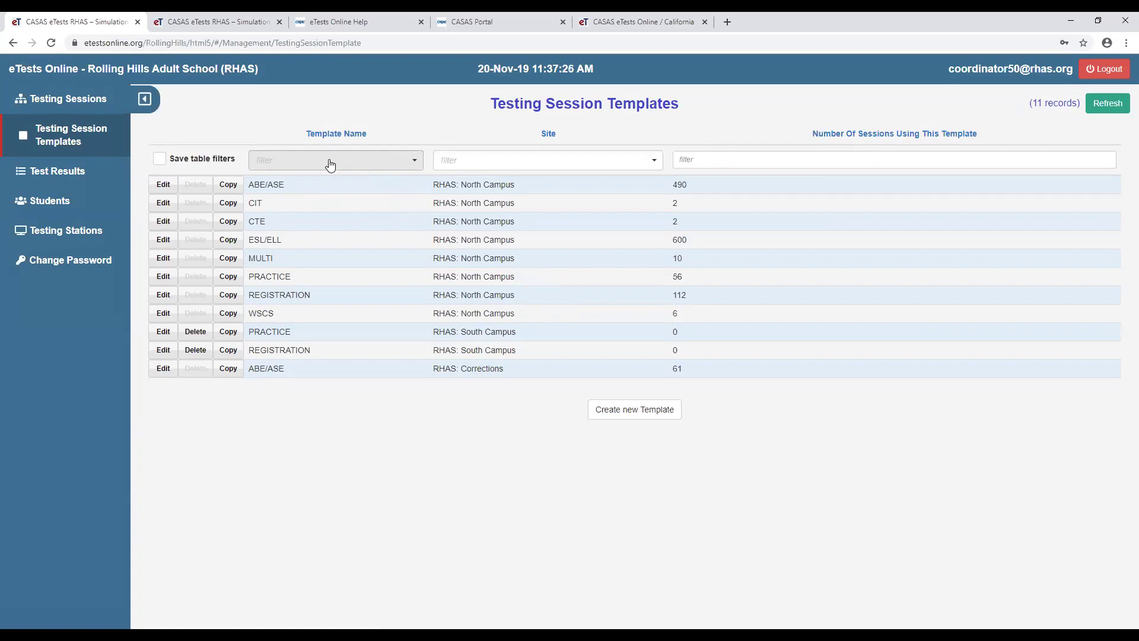
{"action": "left_click", "coordinate": [413, 162]}
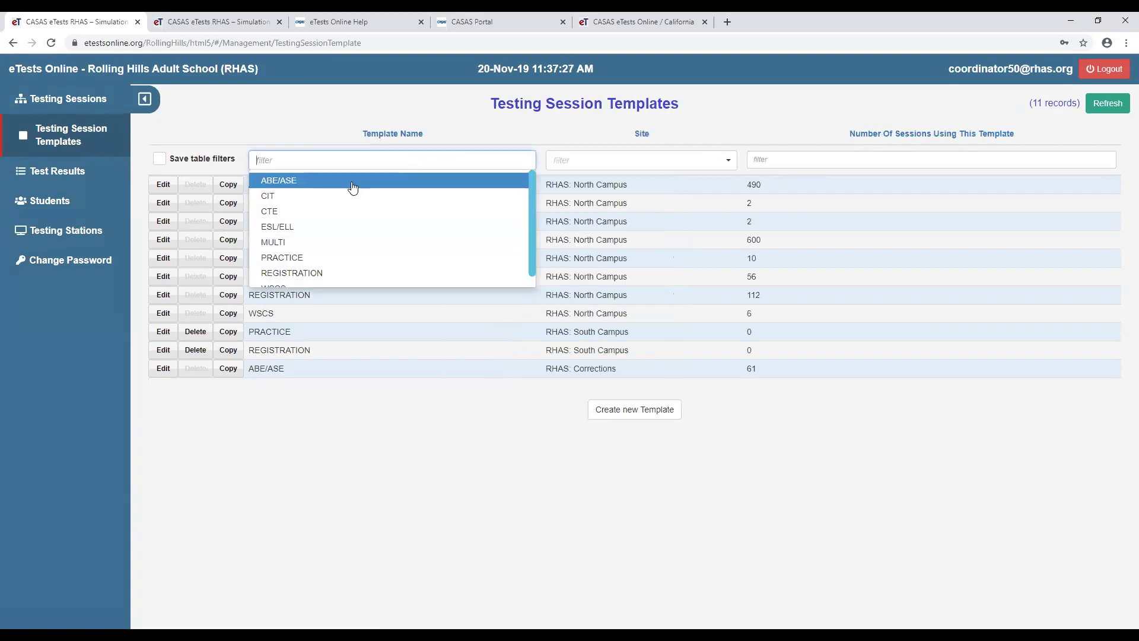
{"action": "scroll", "coordinate": [344, 220], "scroll_direction": "down", "scroll_amount": 1}
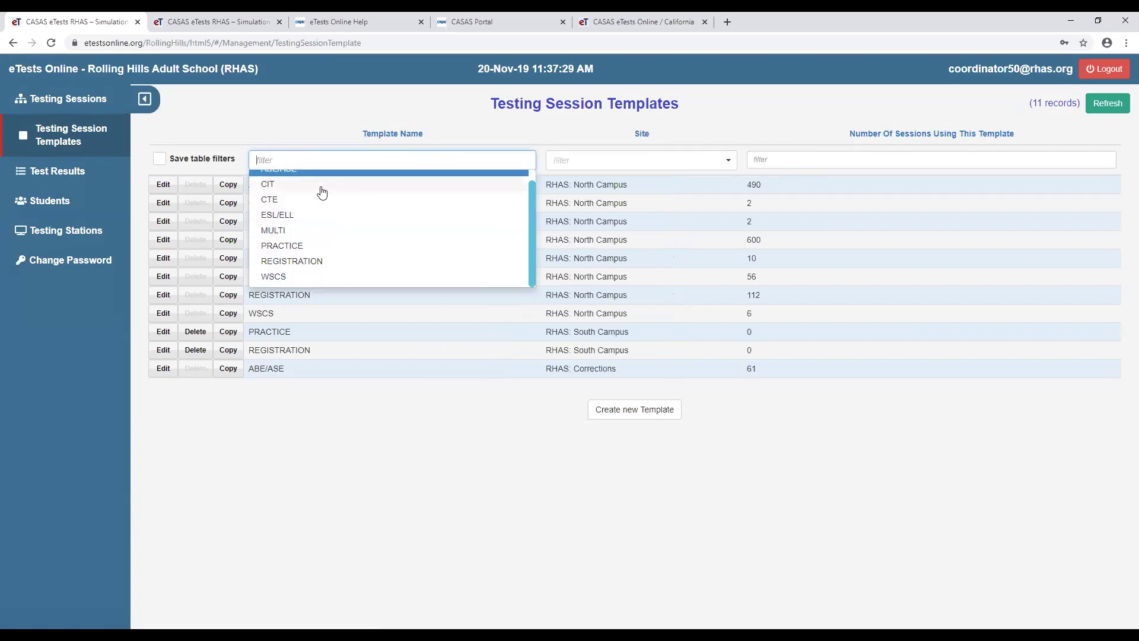
{"action": "left_click", "coordinate": [300, 215]}
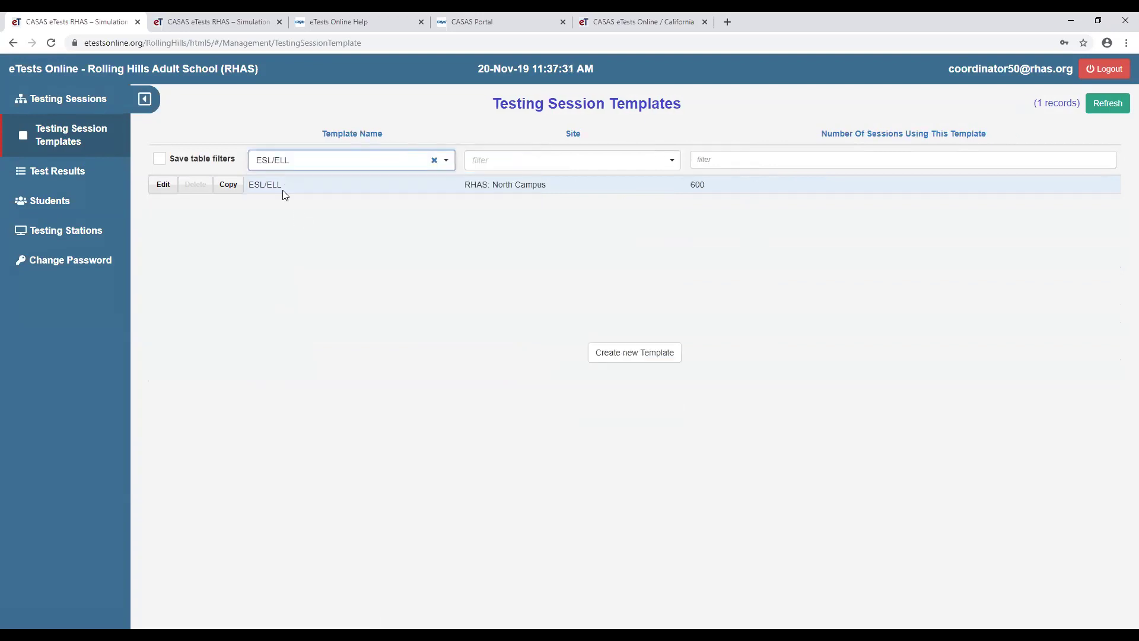
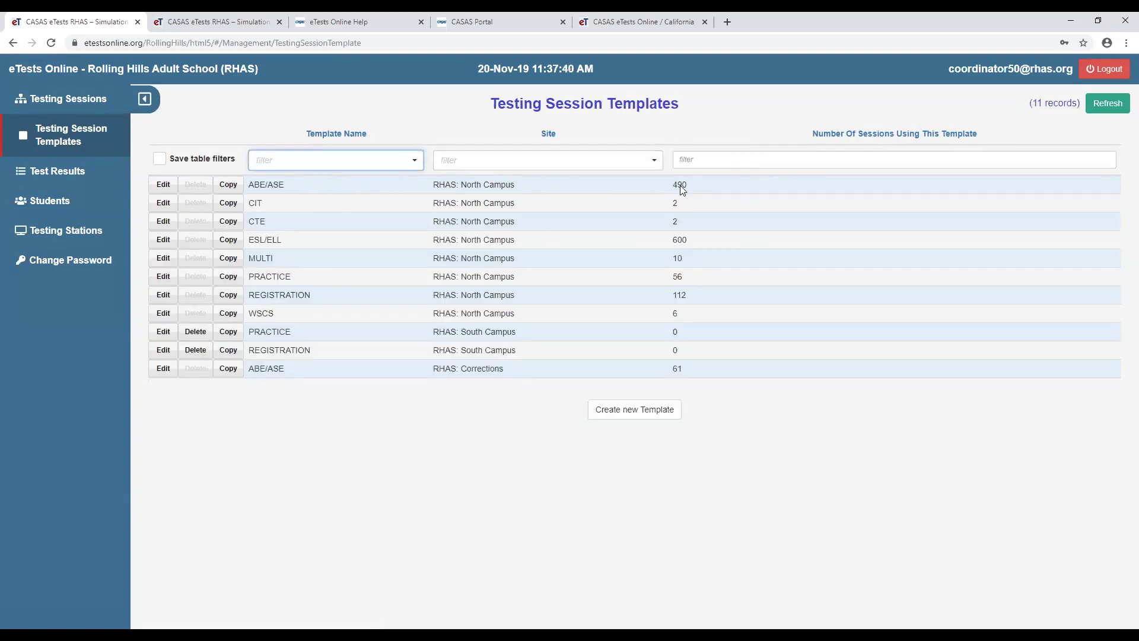
Highlight the 490-session ABE/ASE entry, then open the RHAS: North Campus ABE/ASE template for editing.
{"action": "left_click_drag", "start_coordinate": [670, 186], "coordinate": [695, 187]}
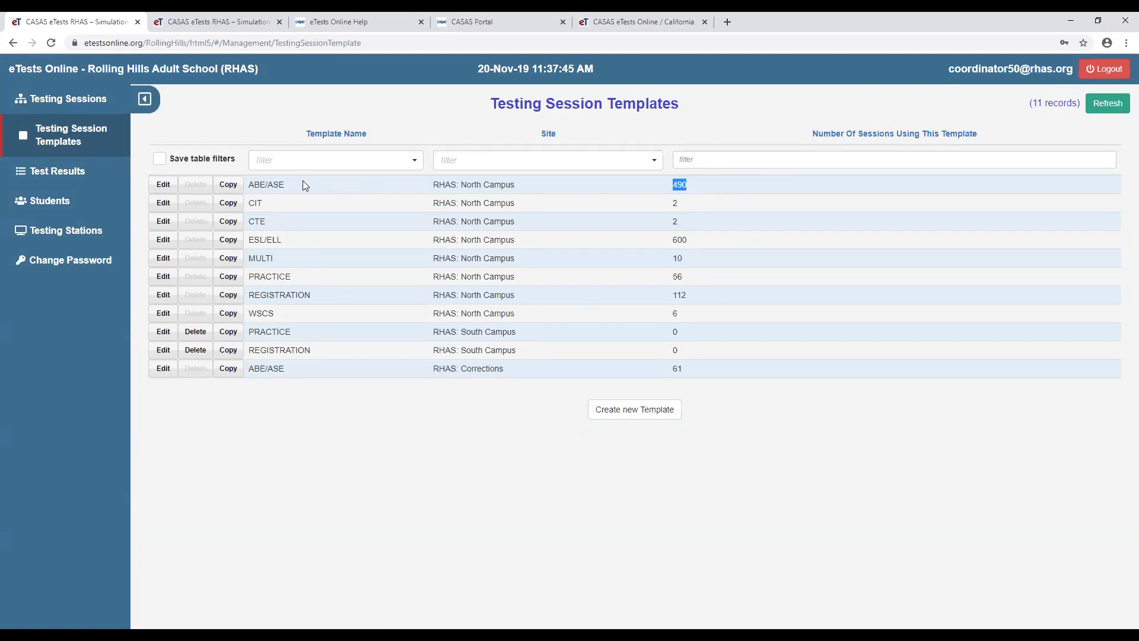
{"action": "left_click", "coordinate": [275, 187]}
{"action": "left_click_drag", "start_coordinate": [276, 186], "coordinate": [247, 188]}
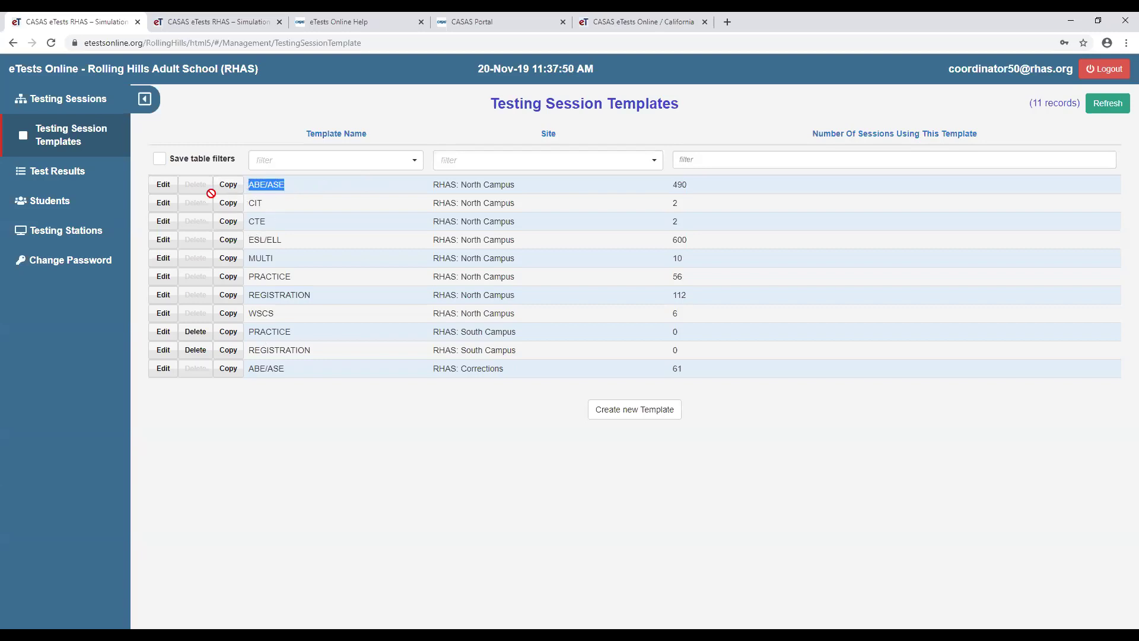
{"action": "left_click", "coordinate": [165, 189]}
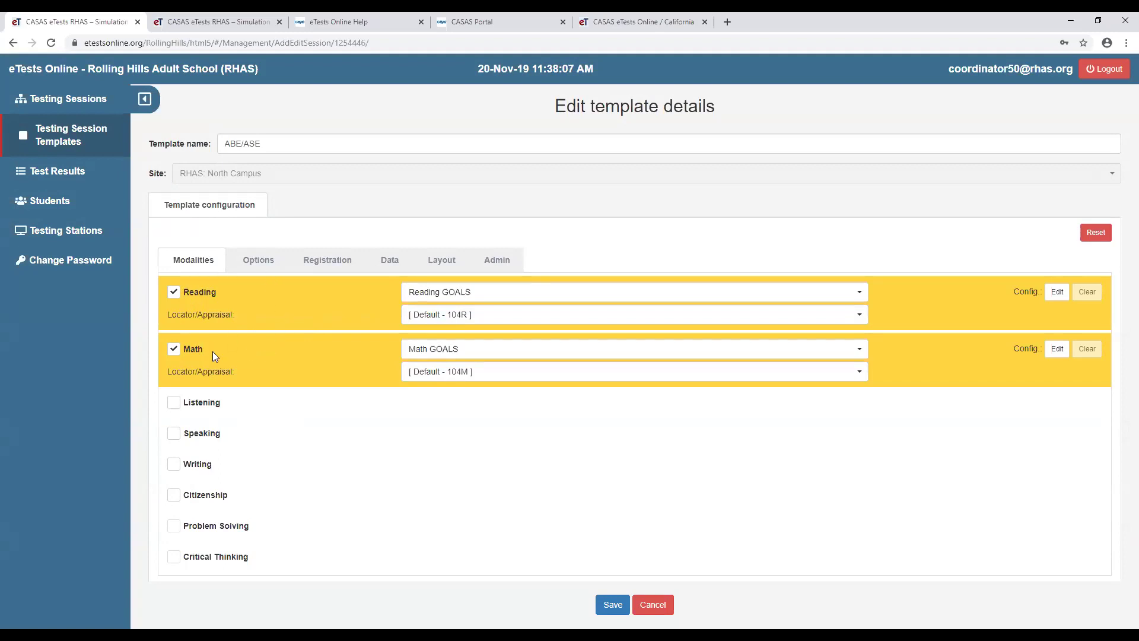
Type '/' into the ABE/ASE template name, then view the Options with only Hide practice tests checked.
{"action": "left_click", "coordinate": [268, 146]}
{"action": "left_click", "coordinate": [241, 145]}
{"action": "type", "text": "/"}
{"action": "left_click", "coordinate": [259, 266]}
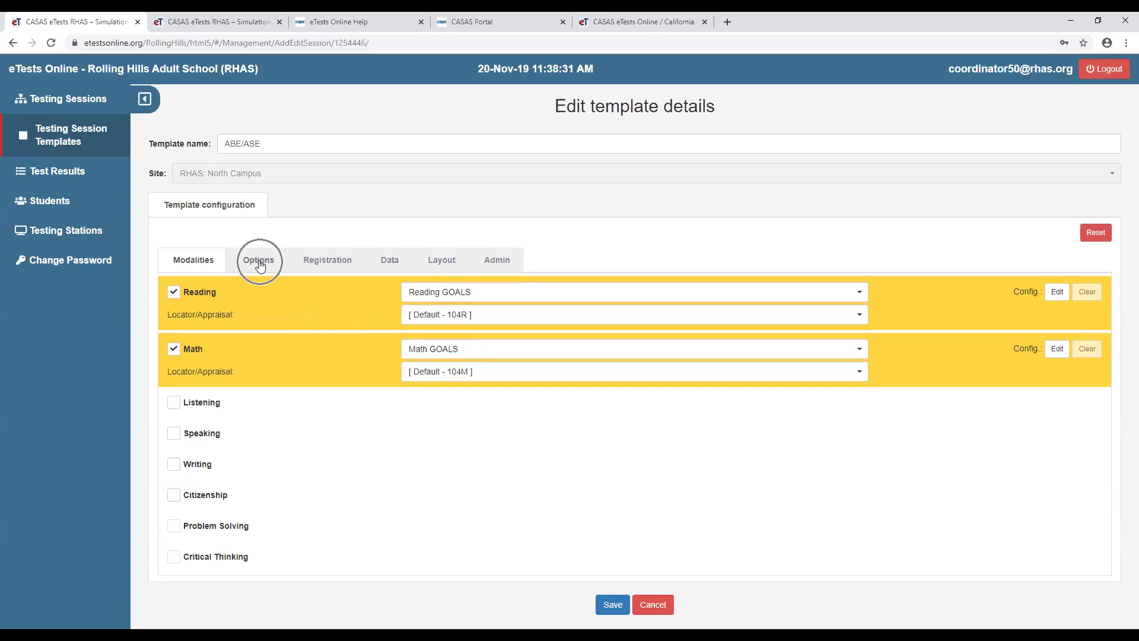
{"action": "left_click", "coordinate": [258, 264]}
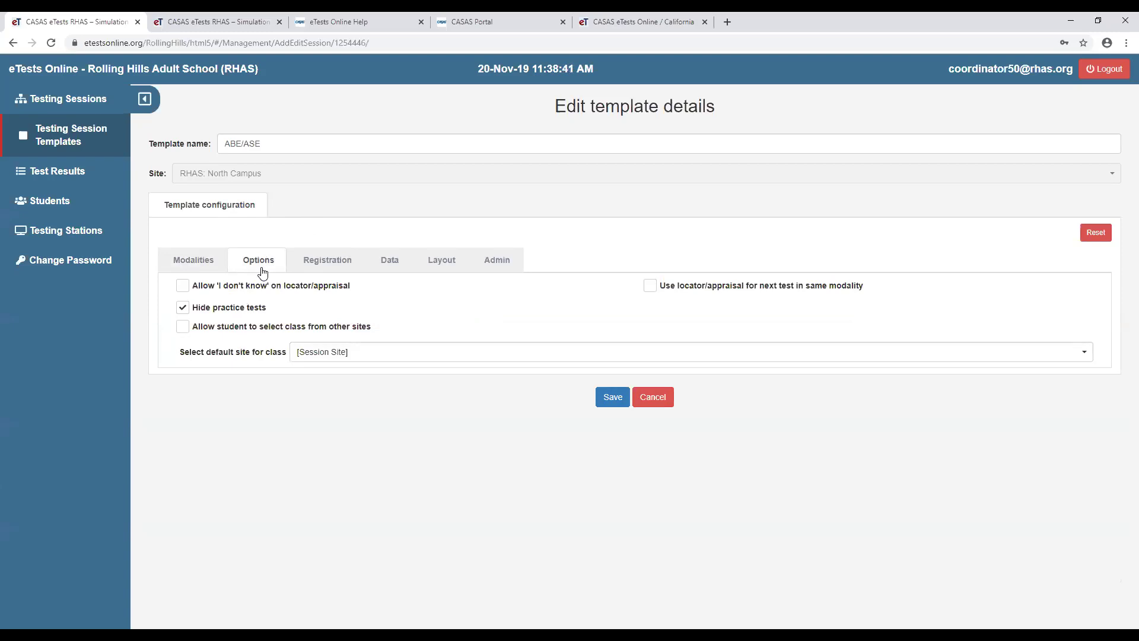
Review the Registration and Data settings: Student Info, Barriers to Employment and Attainable goals selected.
{"action": "left_click", "coordinate": [325, 266]}
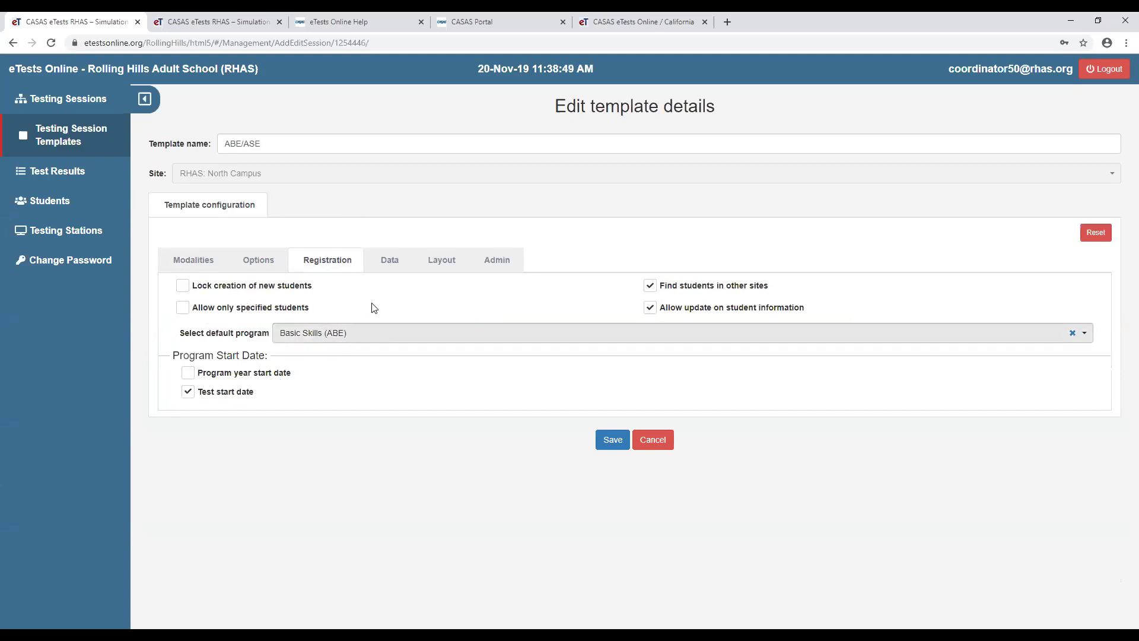
{"action": "left_click", "coordinate": [389, 262]}
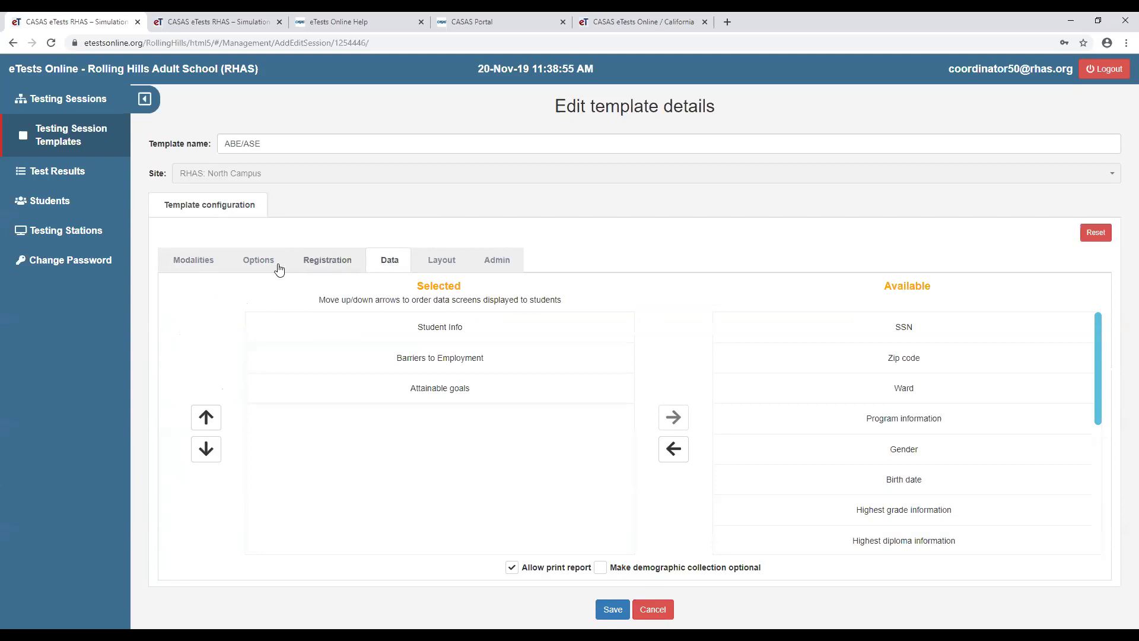
{"action": "left_click", "coordinate": [325, 266]}
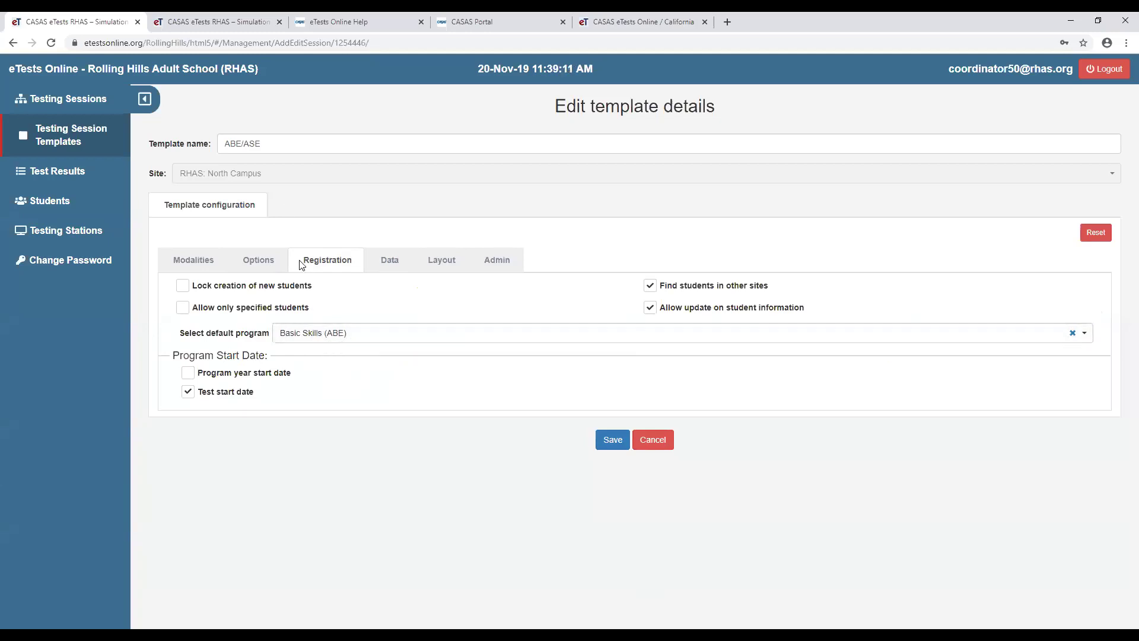
{"action": "left_click", "coordinate": [258, 145]}
{"action": "left_click_drag", "start_coordinate": [259, 145], "coordinate": [218, 145]}
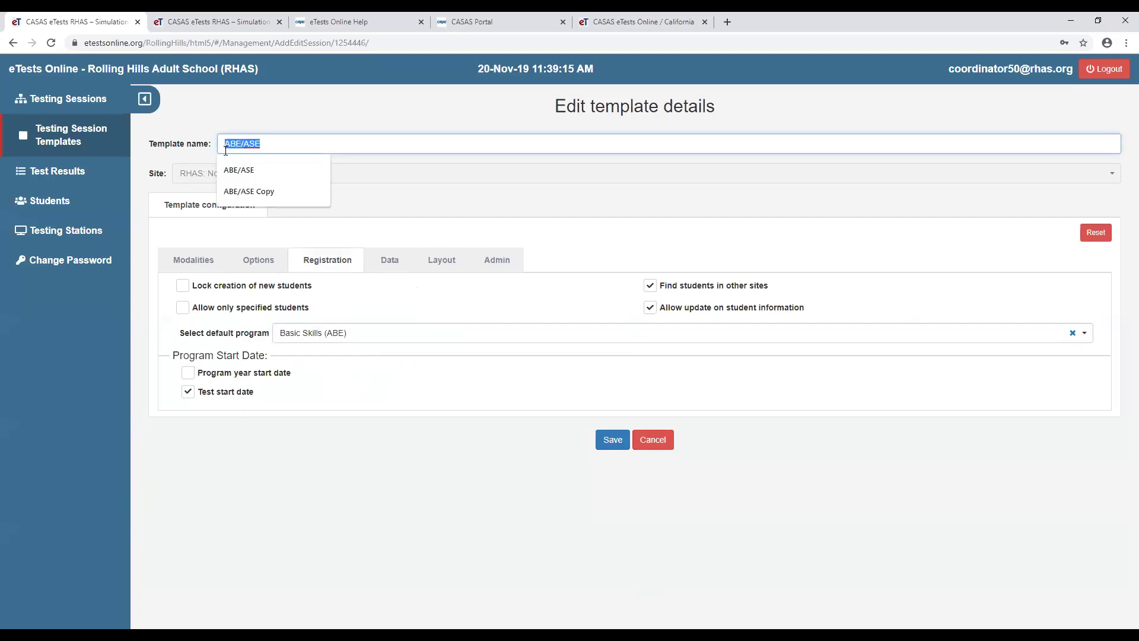
{"action": "left_click", "coordinate": [343, 355]}
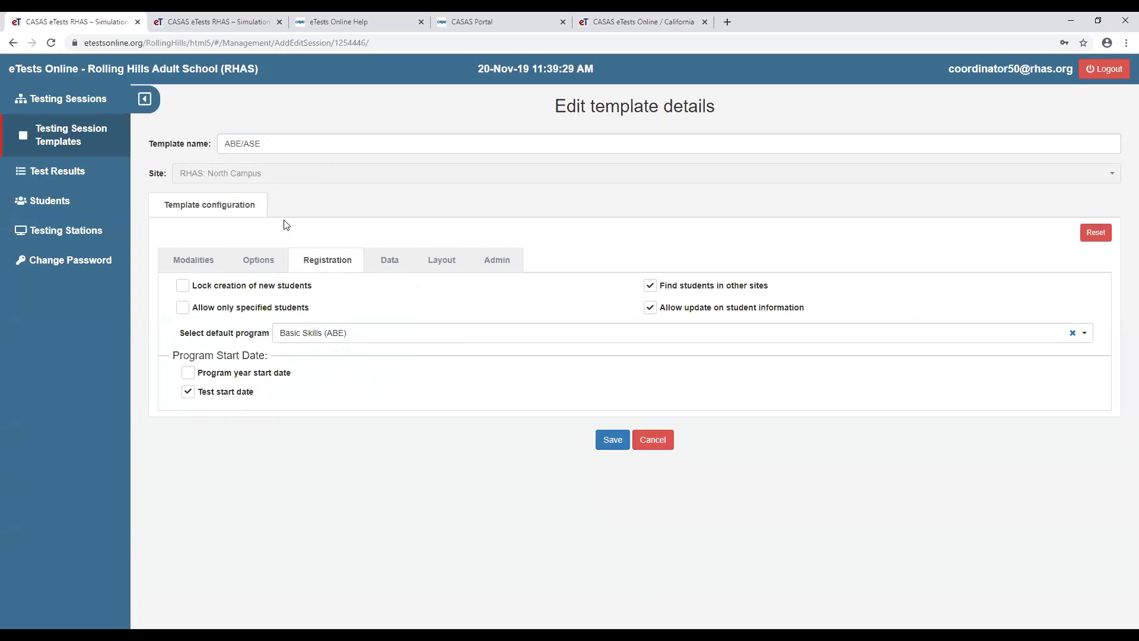
{"action": "left_click", "coordinate": [390, 261]}
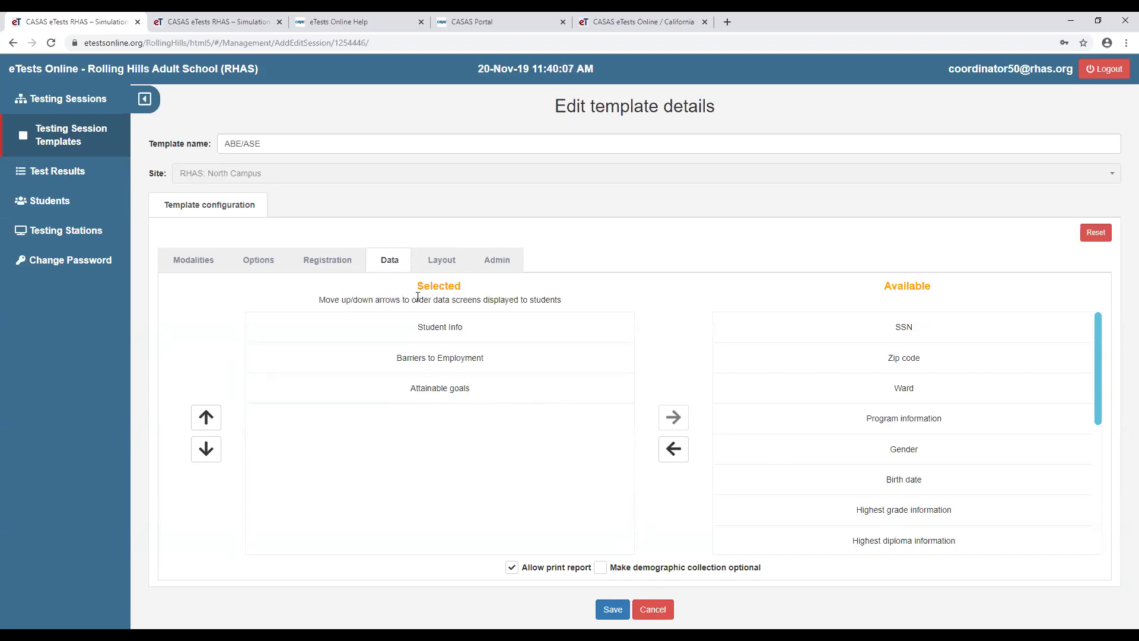
{"action": "left_click_drag", "start_coordinate": [413, 288], "coordinate": [466, 290]}
{"action": "left_click", "coordinate": [414, 299]}
{"action": "left_click_drag", "start_coordinate": [414, 287], "coordinate": [462, 287]}
{"action": "left_click", "coordinate": [437, 335]}
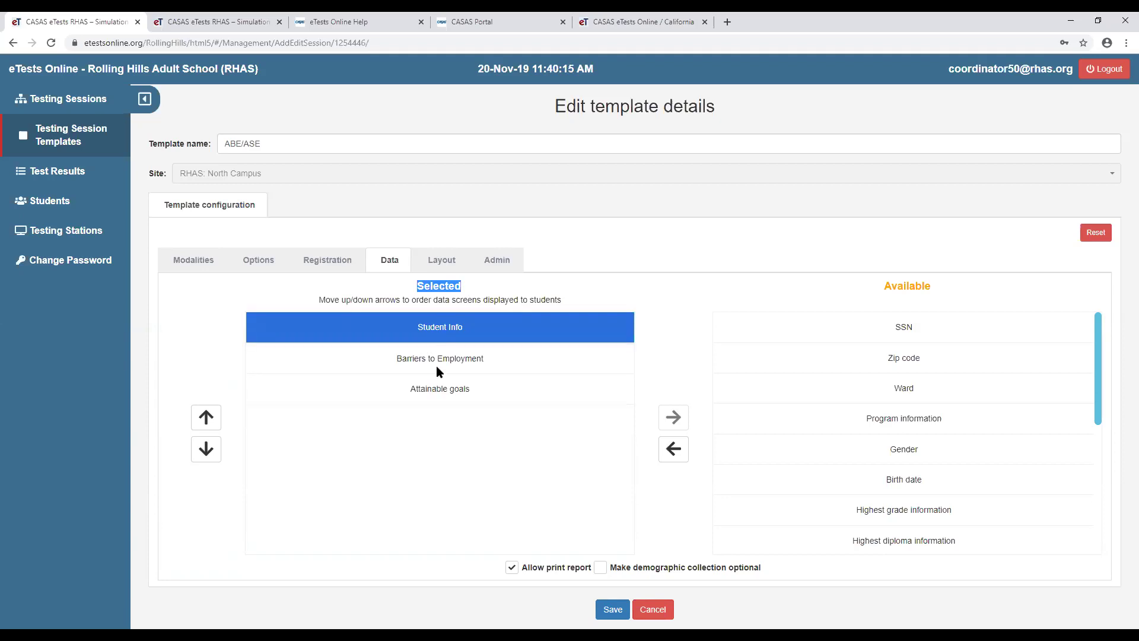
{"action": "left_click", "coordinate": [436, 366]}
{"action": "left_click", "coordinate": [436, 386]}
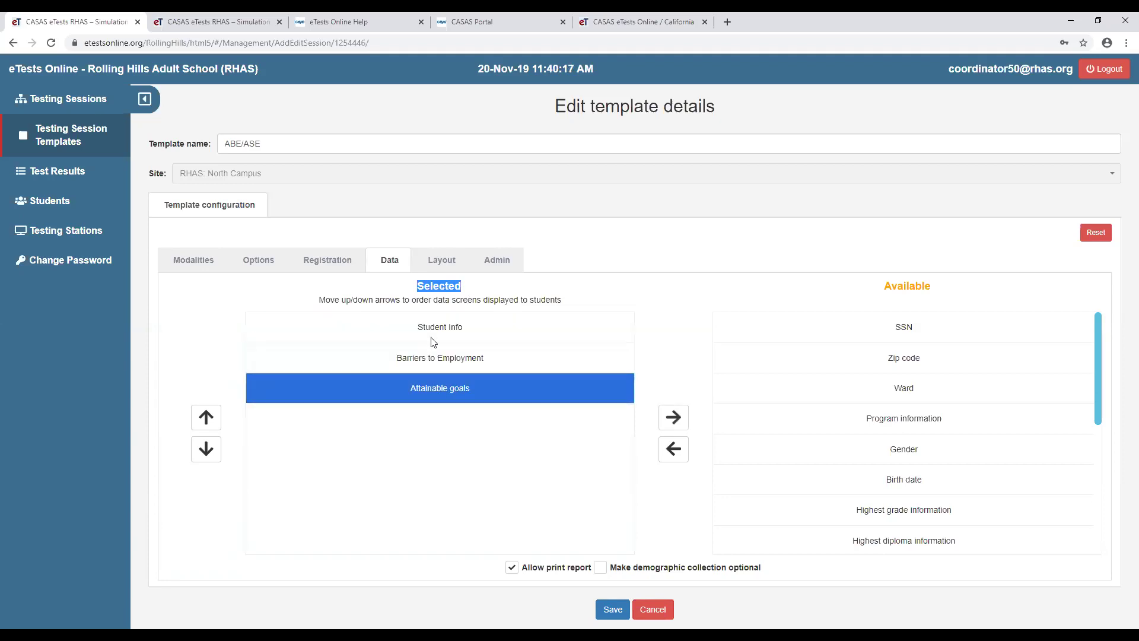
{"action": "left_click", "coordinate": [431, 334]}
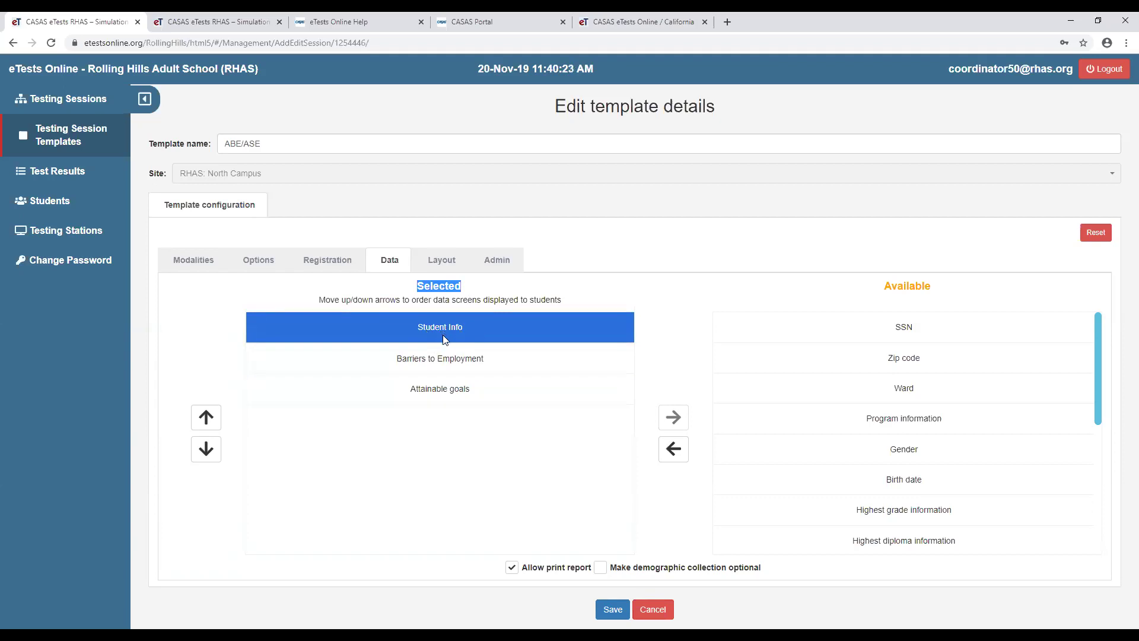
{"action": "left_click", "coordinate": [470, 324]}
{"action": "left_click", "coordinate": [472, 329]}
{"action": "left_click", "coordinate": [463, 339]}
{"action": "left_click", "coordinate": [431, 361]}
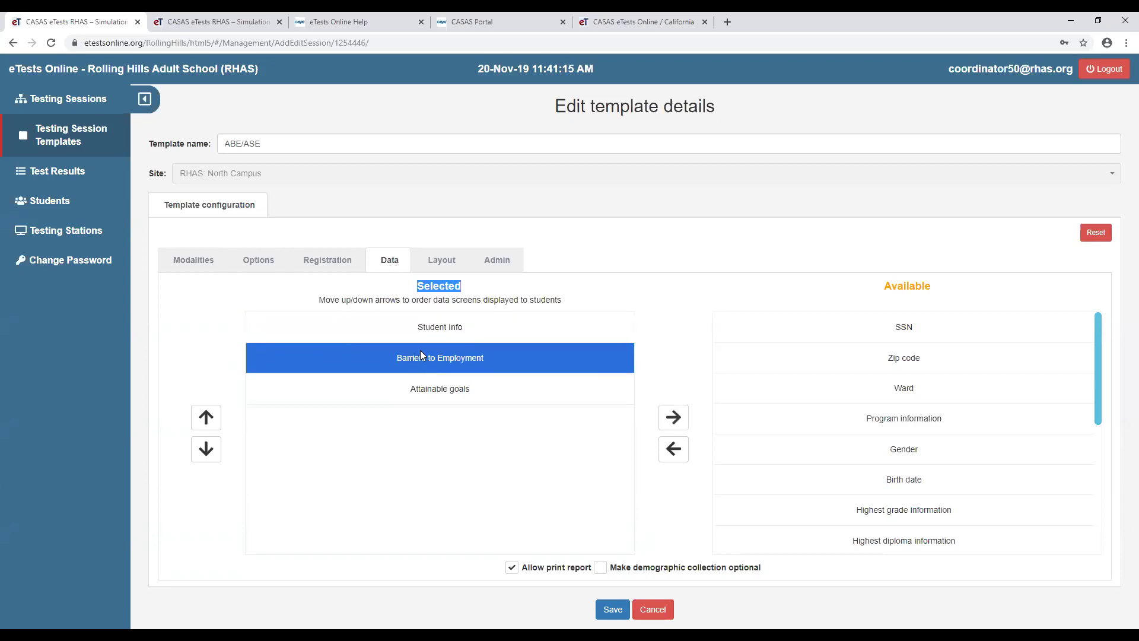
{"action": "left_click", "coordinate": [438, 391]}
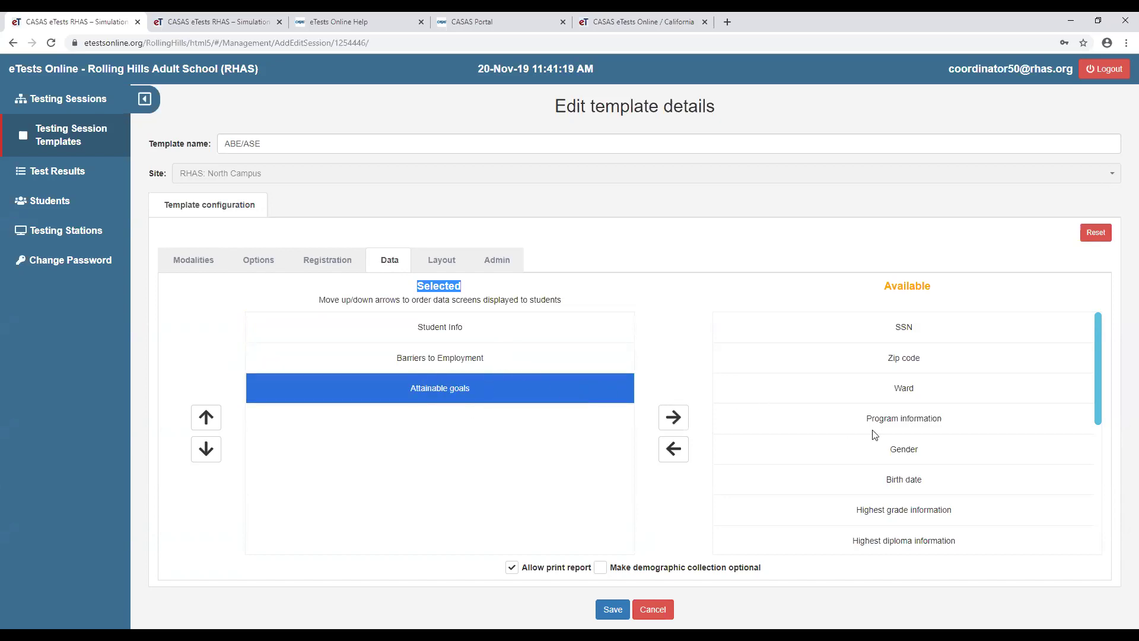
Add Gender, Birth date and Zip code to the selected data screens after Attainable goals.
{"action": "left_click", "coordinate": [906, 455]}
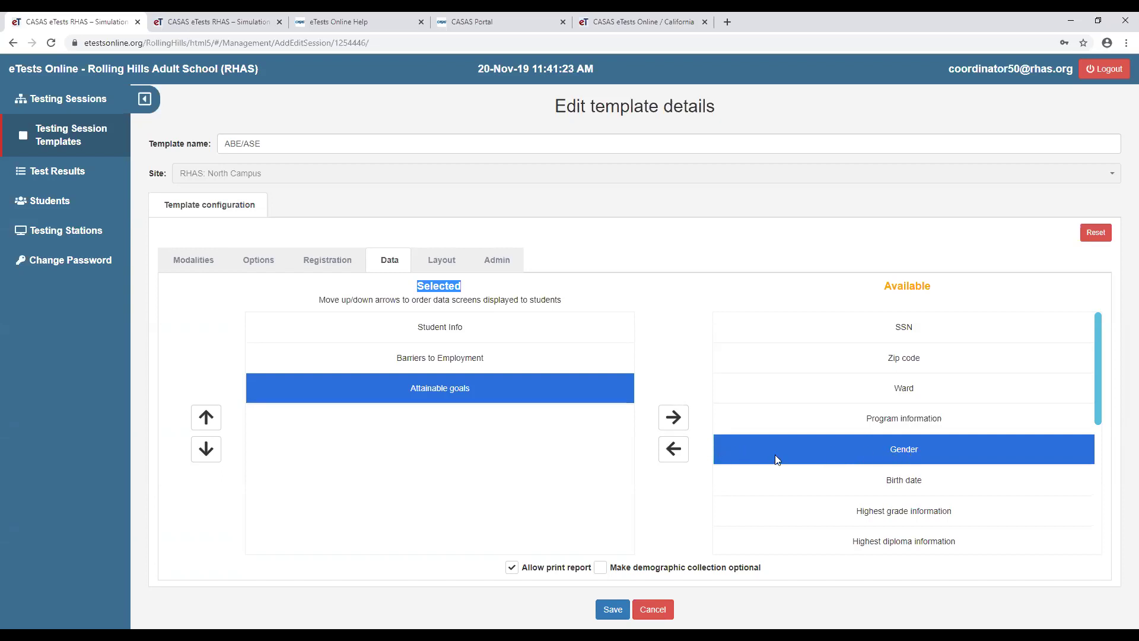
{"action": "left_click", "coordinate": [675, 454]}
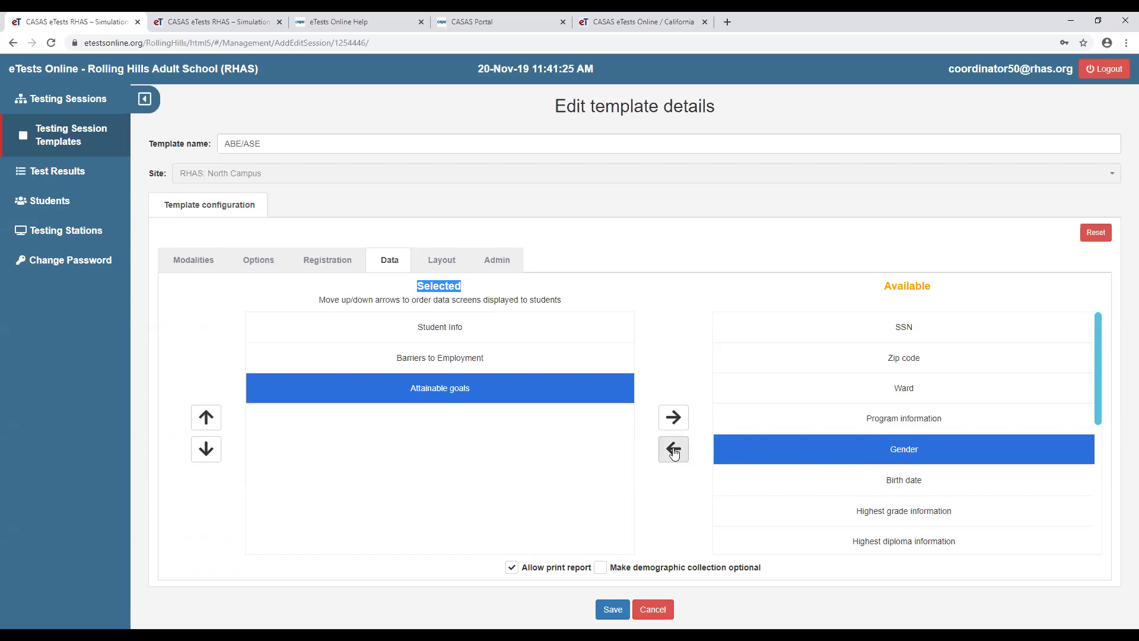
{"action": "left_click", "coordinate": [674, 453]}
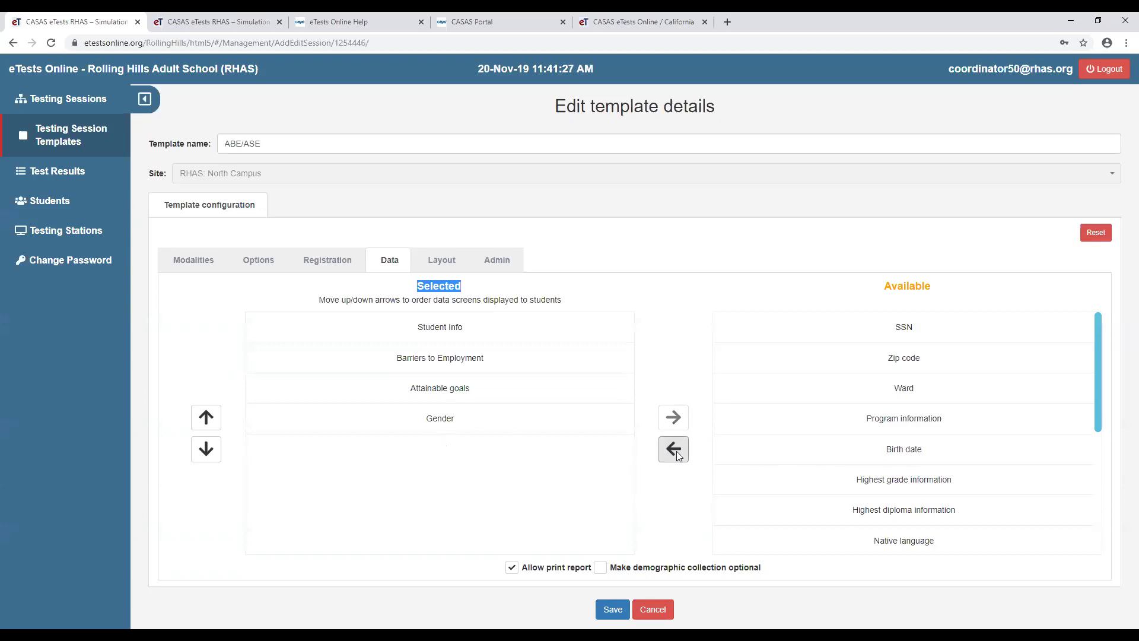
{"action": "left_click", "coordinate": [913, 453]}
{"action": "left_click", "coordinate": [906, 454]}
{"action": "left_click", "coordinate": [906, 454]}
{"action": "double_click", "coordinate": [905, 454]}
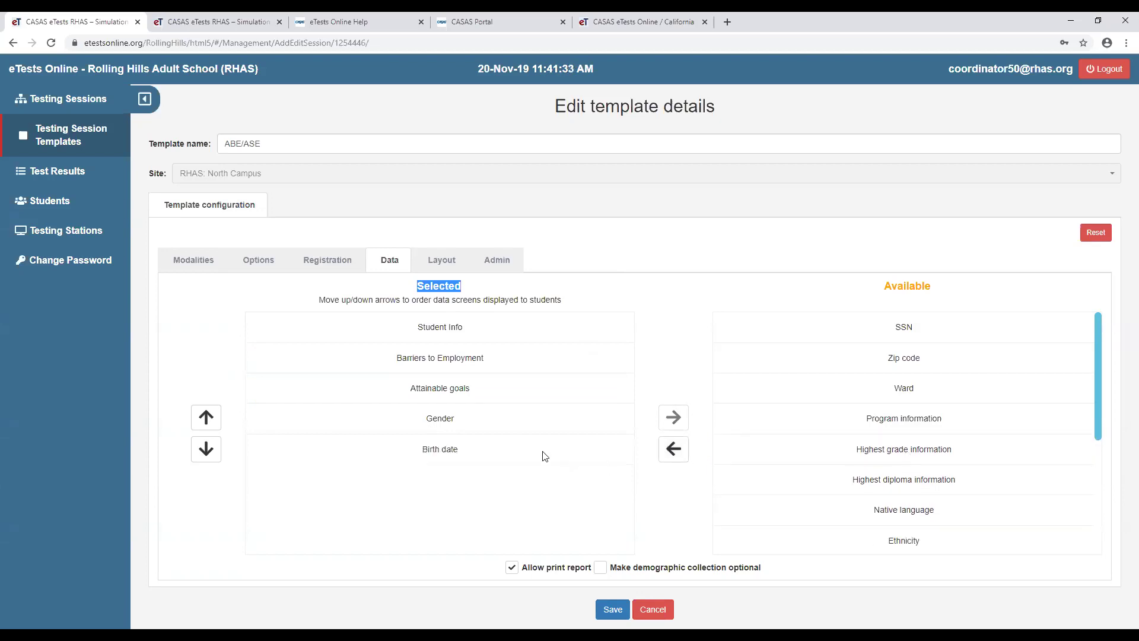
{"action": "double_click", "coordinate": [915, 362]}
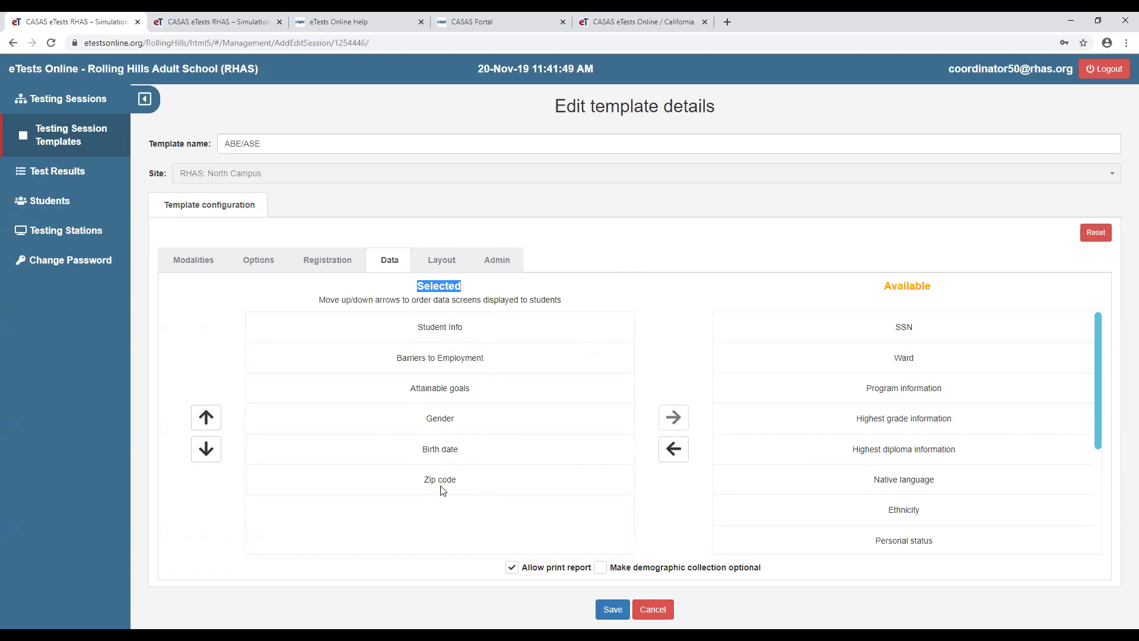
{"action": "left_click", "coordinate": [442, 259]}
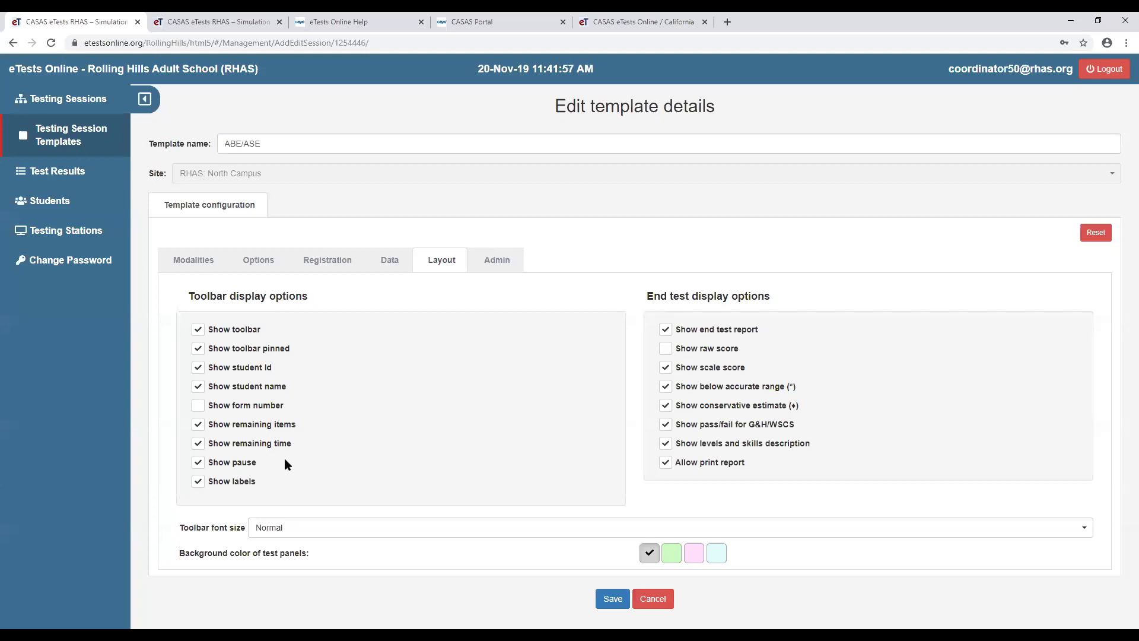
Check the Admin settings and save the ABE/ASE template.
{"action": "left_click", "coordinate": [494, 264]}
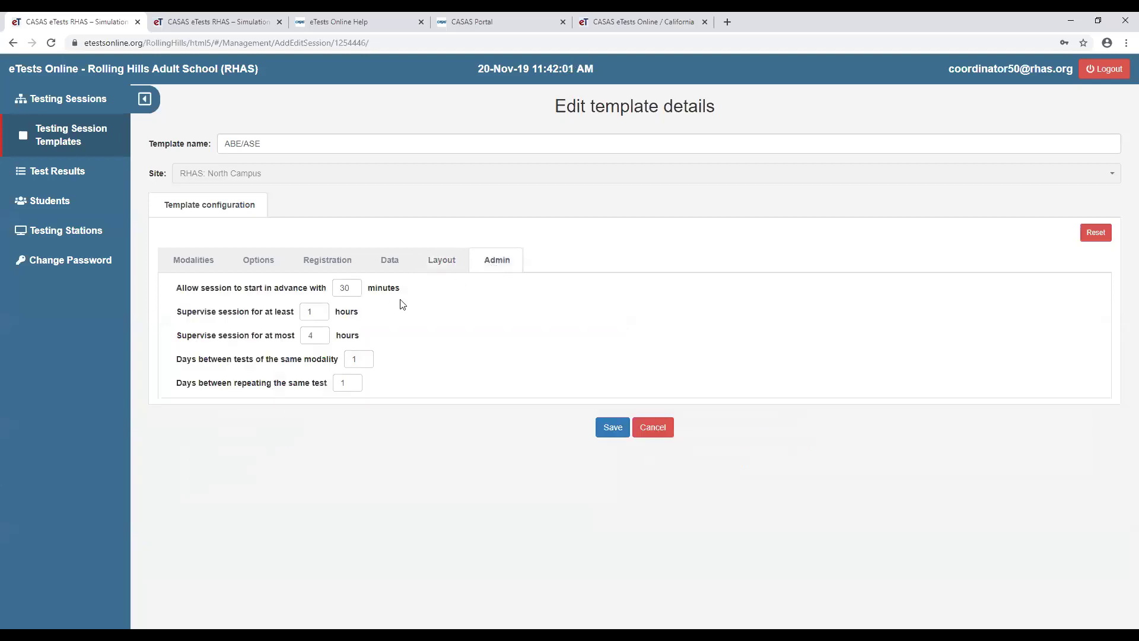
{"action": "left_click", "coordinate": [613, 432]}
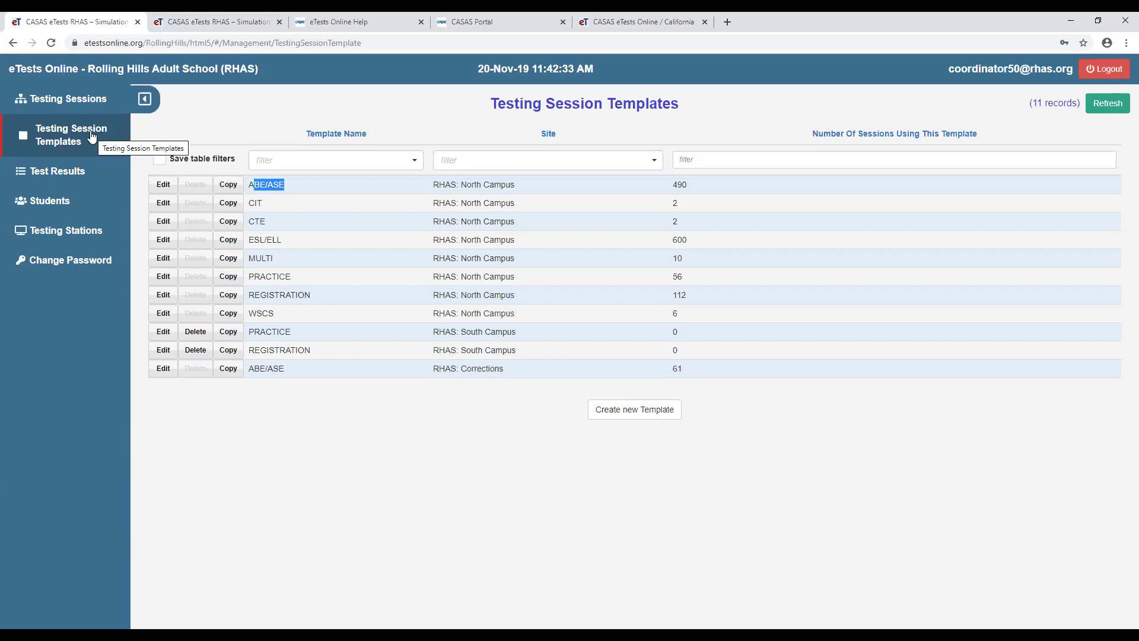
{"action": "left_click", "coordinate": [69, 105]}
{"action": "left_click_drag", "start_coordinate": [69, 104], "coordinate": [268, 185]}
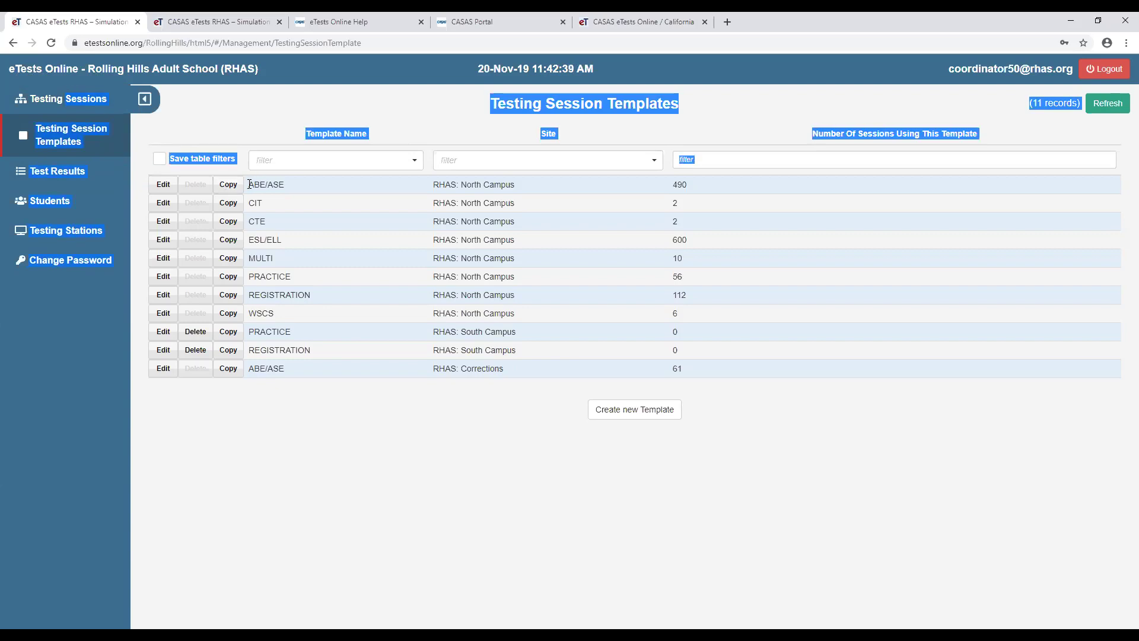
{"action": "left_click", "coordinate": [299, 189]}
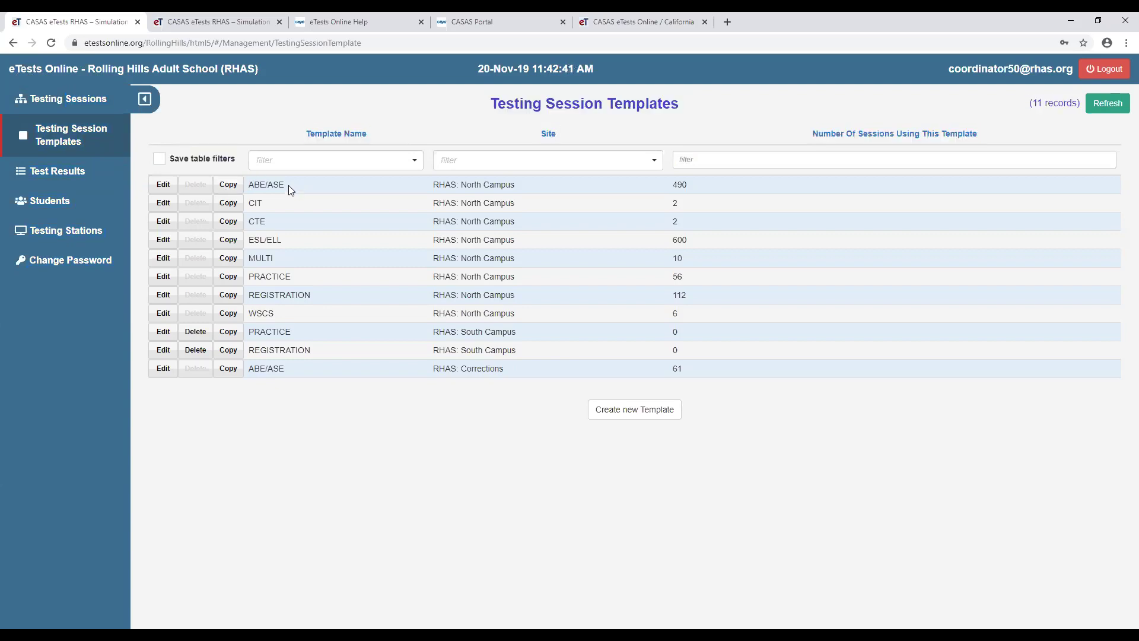
{"action": "mouse_move", "coordinate": [285, 186]}
{"action": "left_mouse_down"}
{"action": "mouse_move", "coordinate": [250, 185]}
{"action": "mouse_move", "coordinate": [282, 186]}
{"action": "left_mouse_up"}
{"action": "left_click_drag", "start_coordinate": [666, 184], "coordinate": [691, 186]}
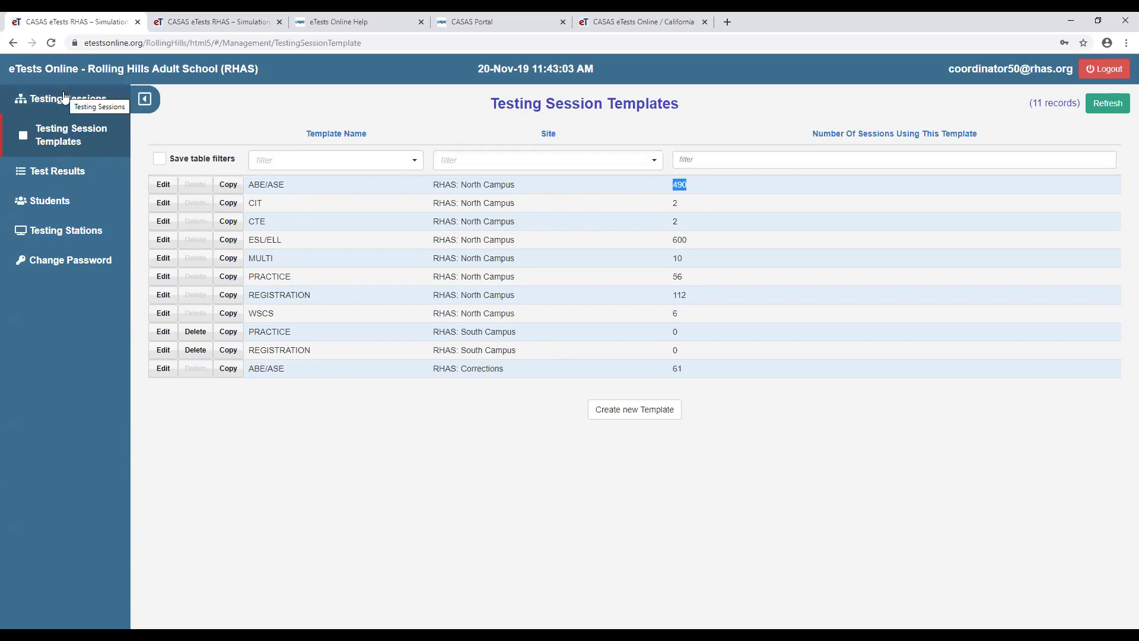
Go to the Testing Sessions list and highlight its 1339-record total and the LAB:0 rows.
{"action": "left_click", "coordinate": [66, 97]}
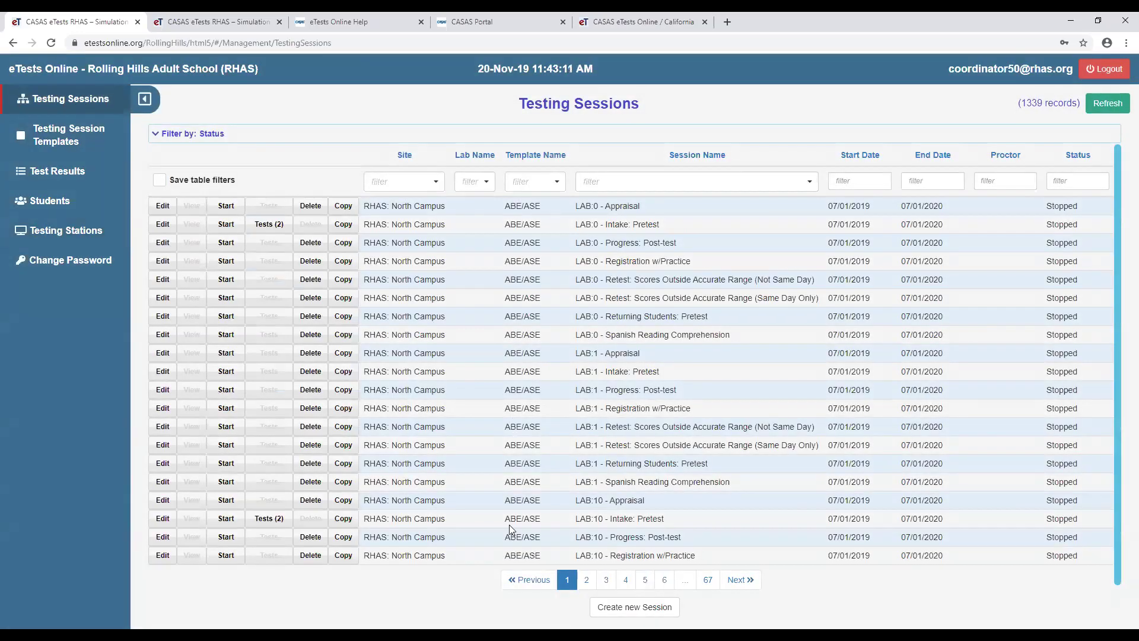
{"action": "left_click_drag", "start_coordinate": [1017, 104], "coordinate": [1079, 103]}
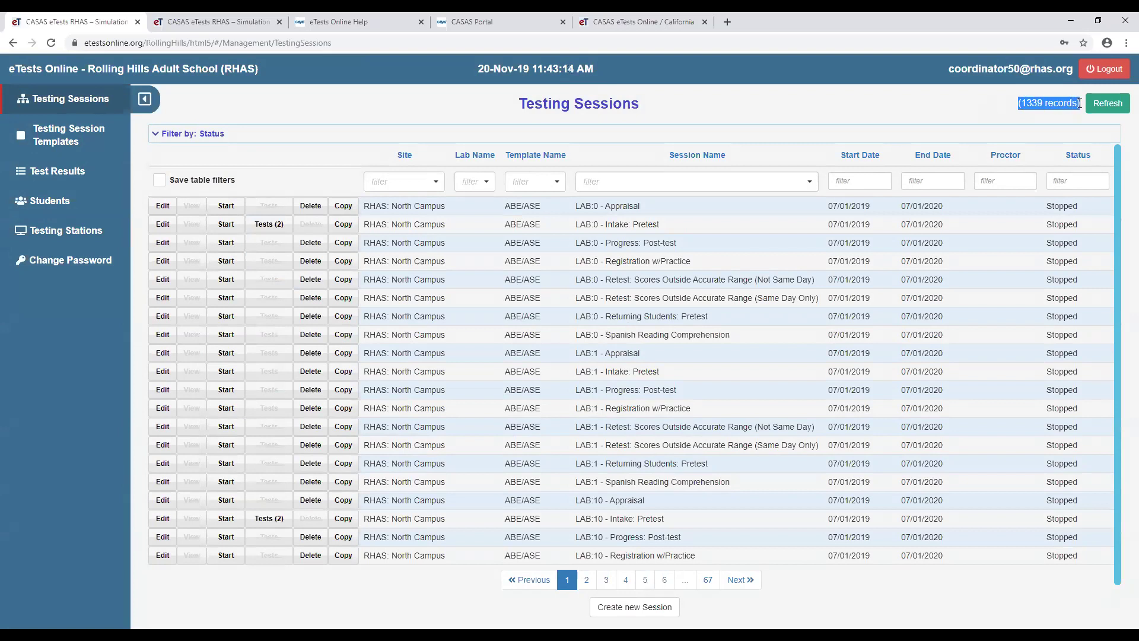
{"action": "left_click", "coordinate": [1037, 103]}
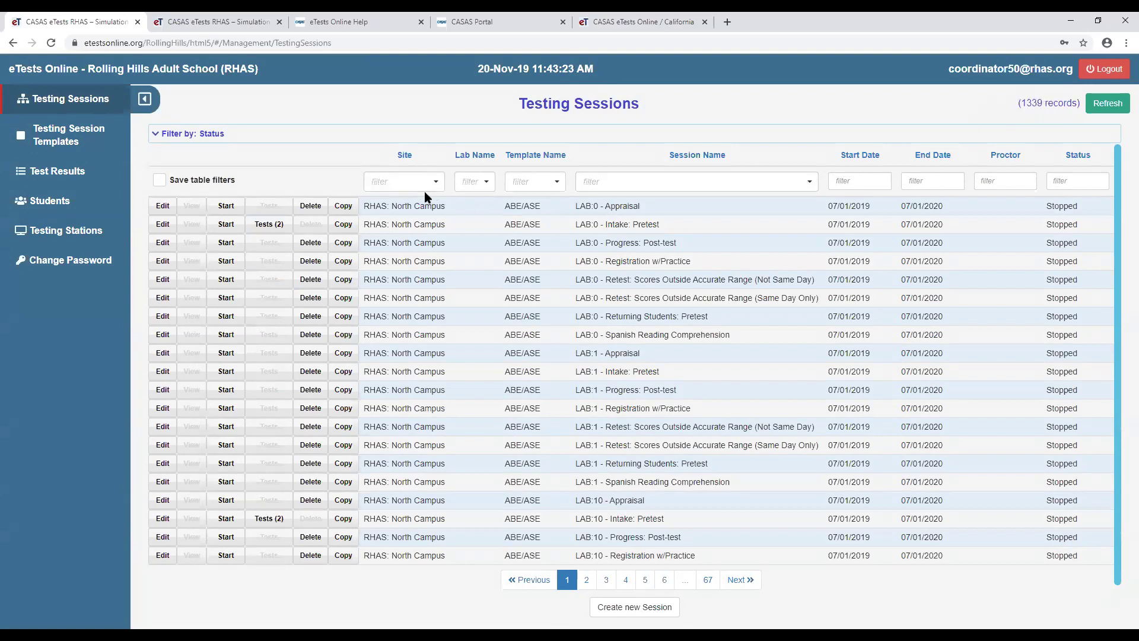
{"action": "left_click_drag", "start_coordinate": [1019, 105], "coordinate": [1077, 105]}
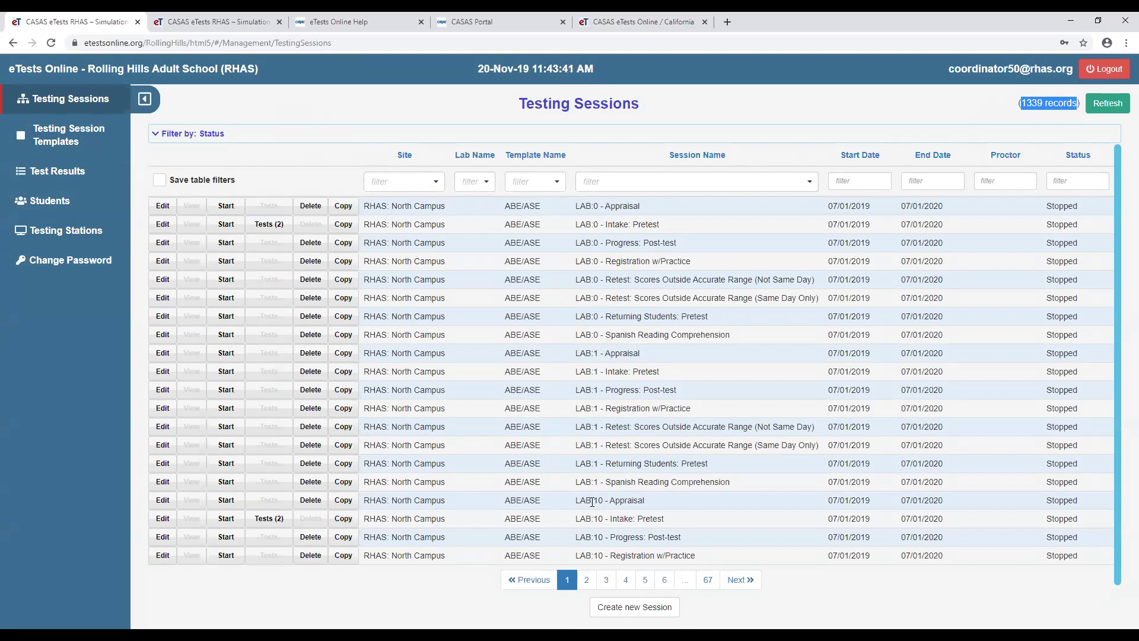
{"action": "scroll", "coordinate": [591, 503], "scroll_direction": "down", "scroll_amount": 1}
{"action": "scroll", "coordinate": [592, 505], "scroll_direction": "up", "scroll_amount": 1}
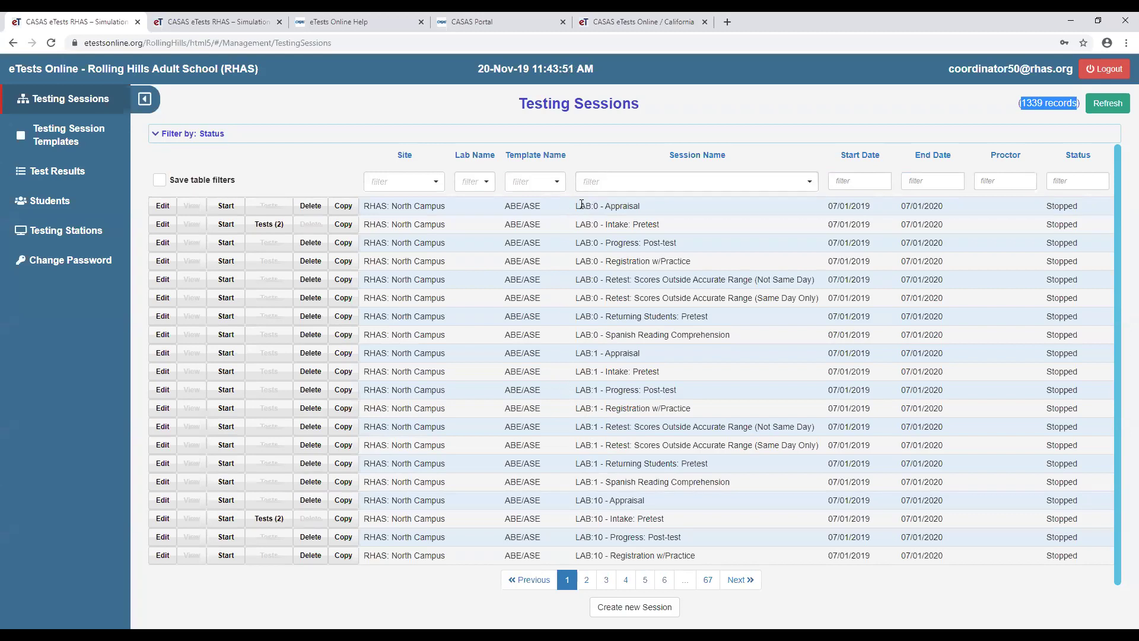
{"action": "left_click_drag", "start_coordinate": [578, 204], "coordinate": [727, 343]}
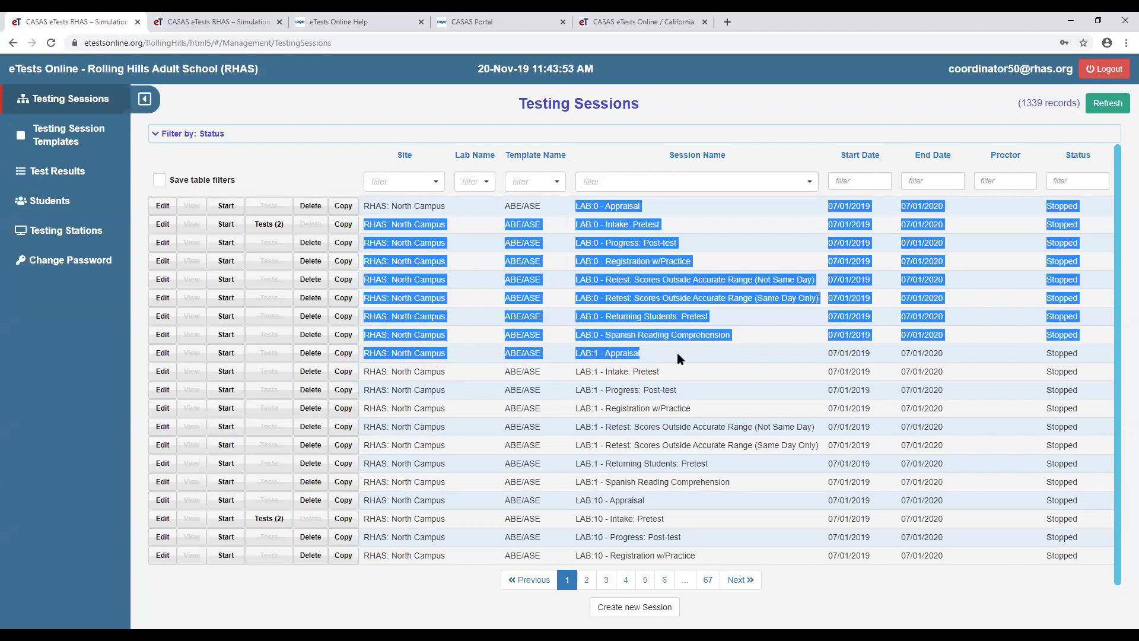
{"action": "left_click", "coordinate": [660, 352]}
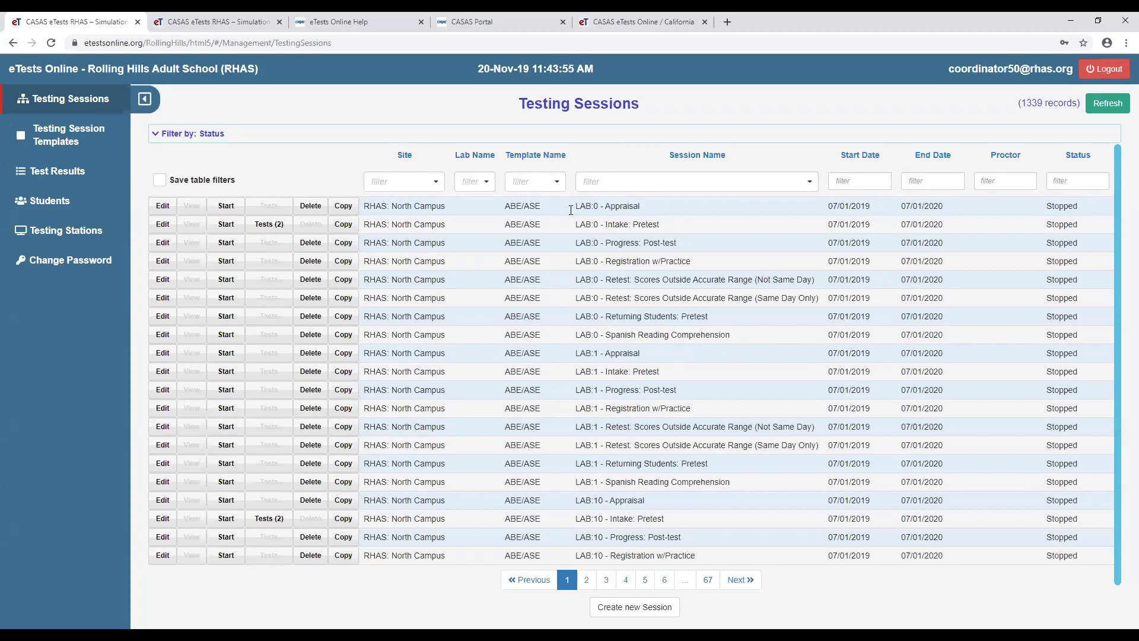
Filter the sessions to site RHAS: North Campus (1278 records), then to template ABE/ASE.
{"action": "left_click", "coordinate": [435, 185]}
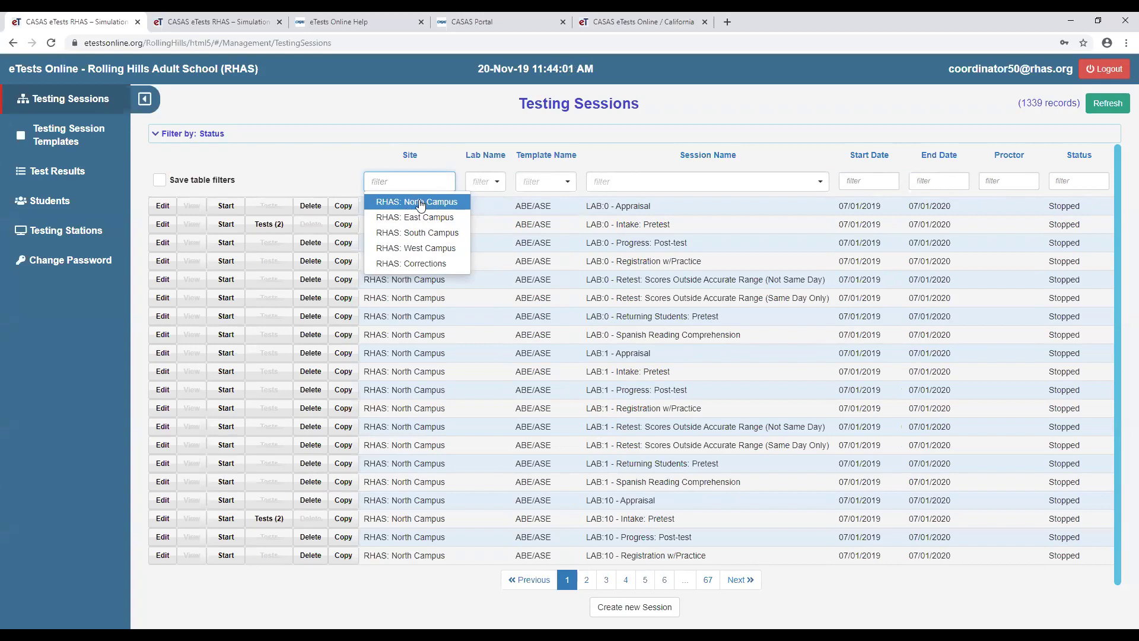
{"action": "left_click", "coordinate": [425, 204]}
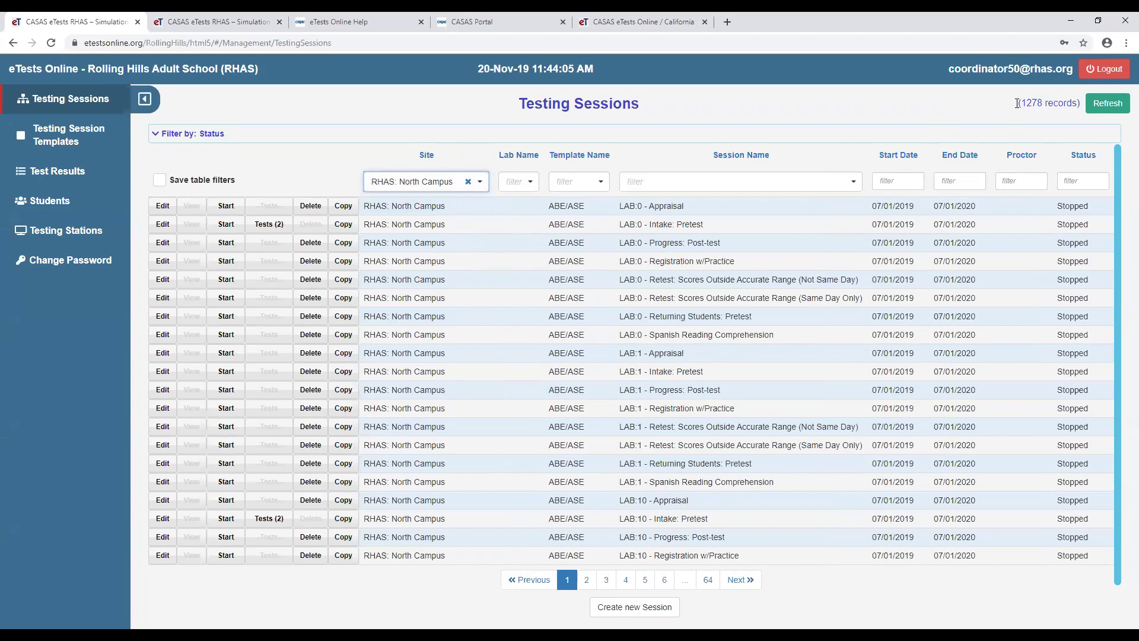
{"action": "left_click_drag", "start_coordinate": [1020, 104], "coordinate": [1041, 102]}
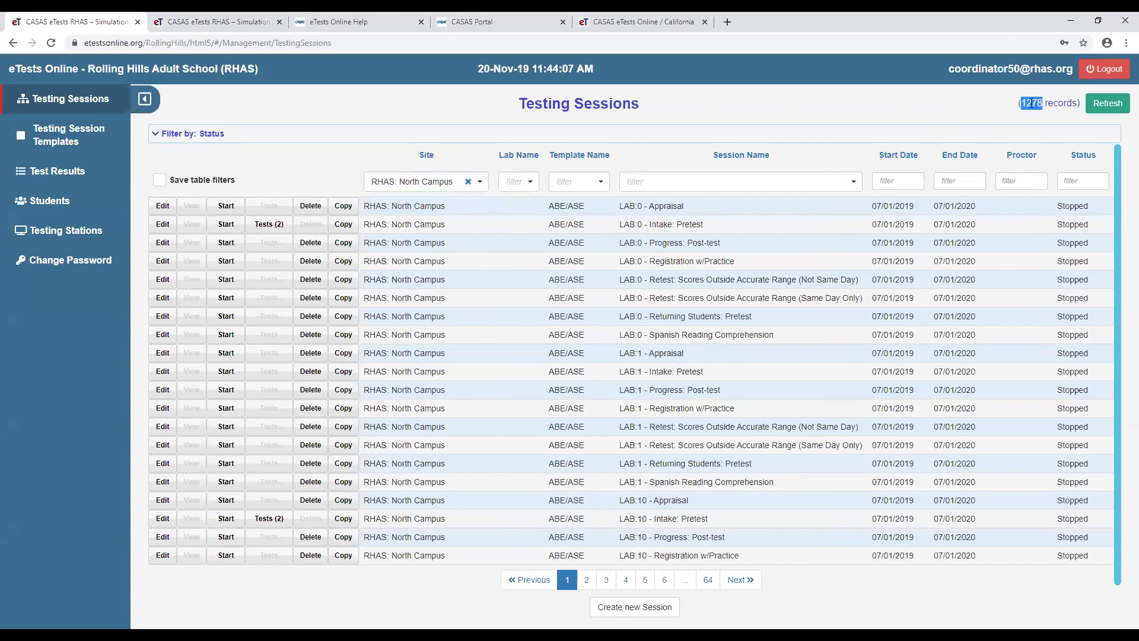
{"action": "left_click", "coordinate": [1037, 115]}
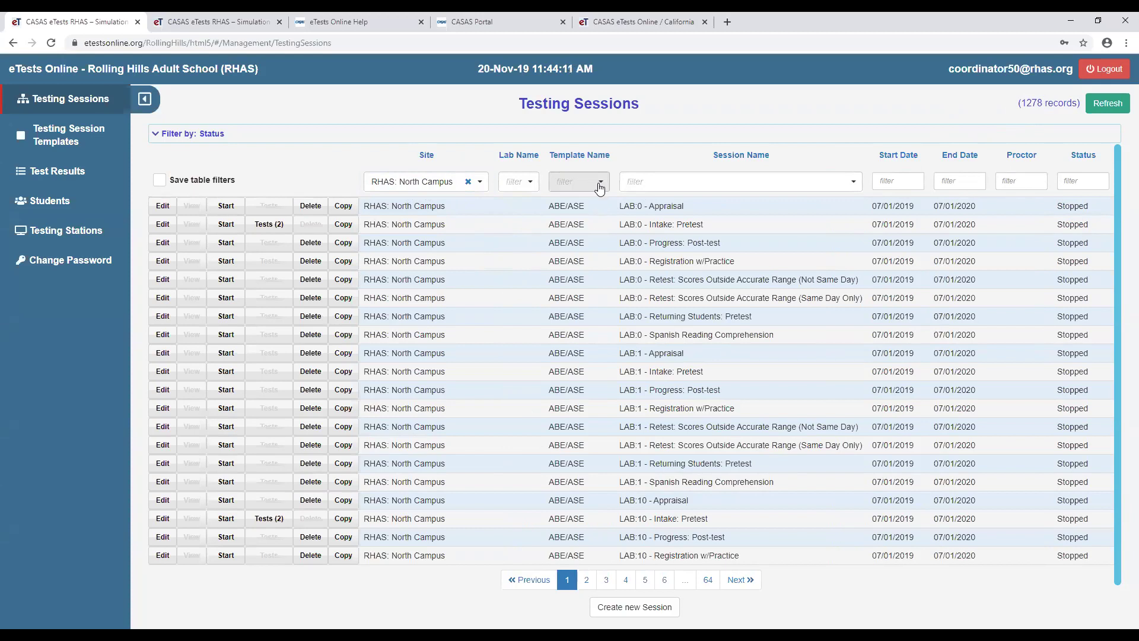
{"action": "left_click", "coordinate": [598, 195]}
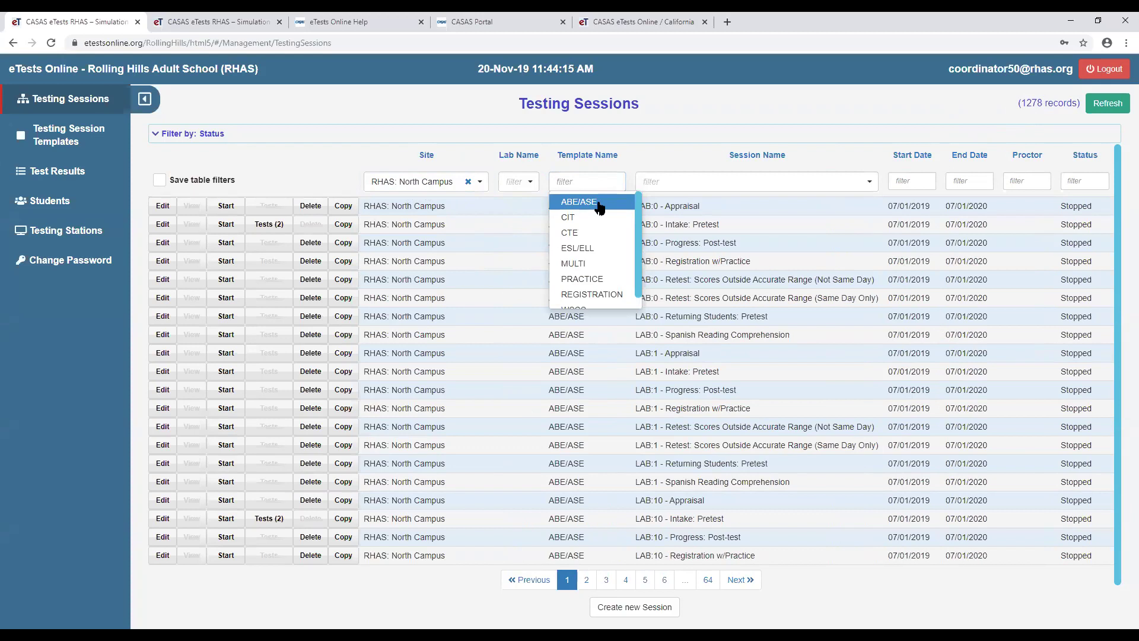
{"action": "left_click", "coordinate": [594, 203]}
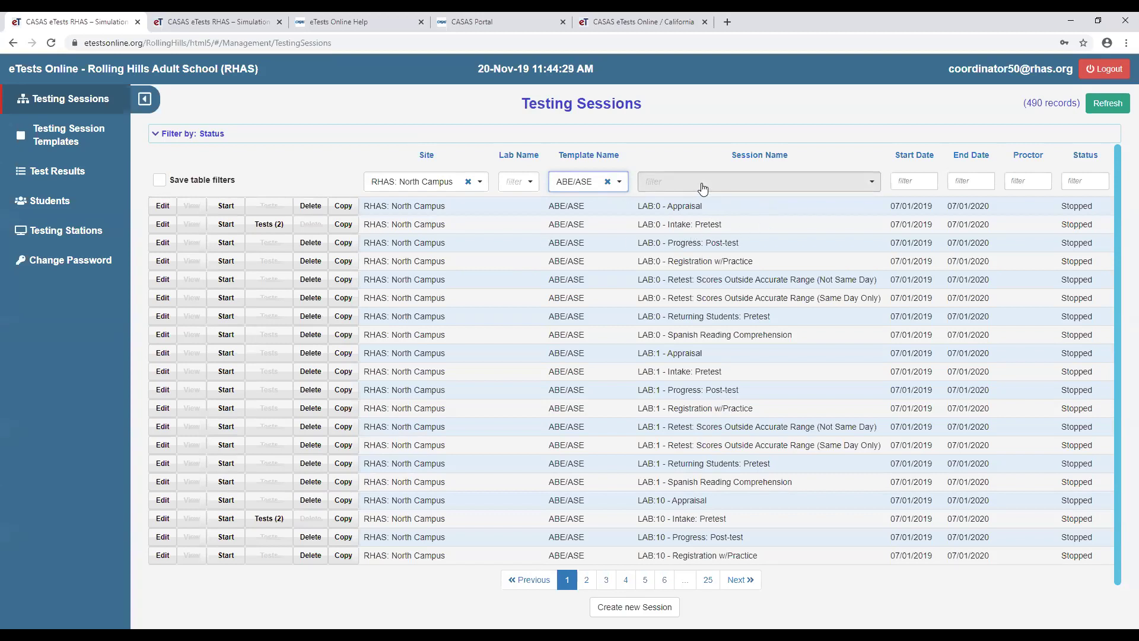
Apply a lab:0 Session Name filter and highlight the resulting 8-record count.
{"action": "left_click", "coordinate": [665, 183]}
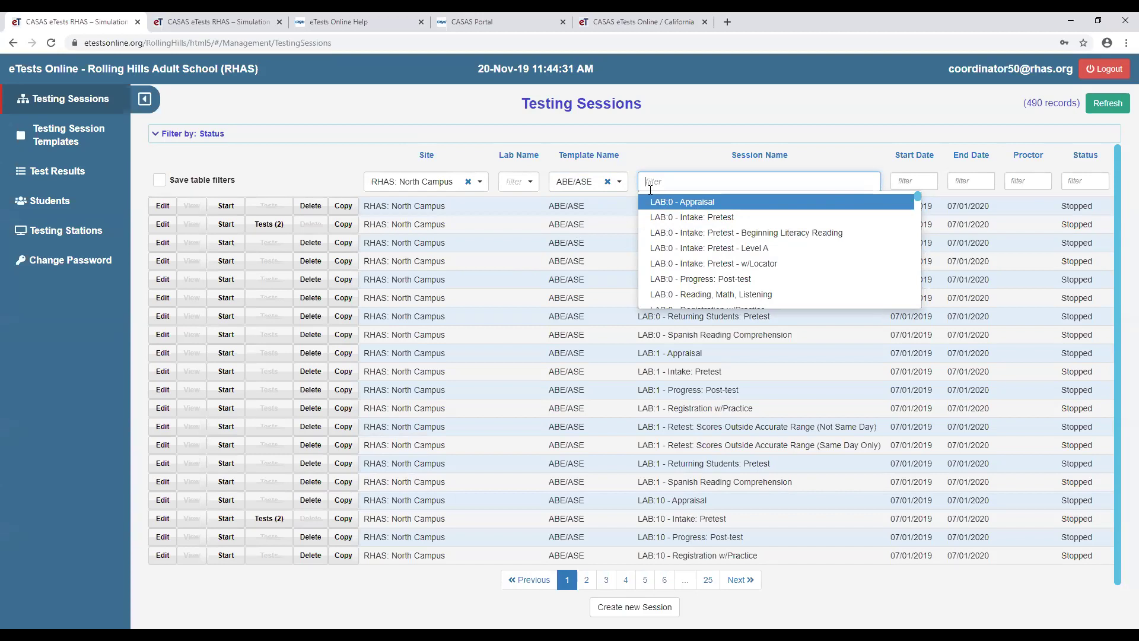
{"action": "type", "text": "lab:0"}
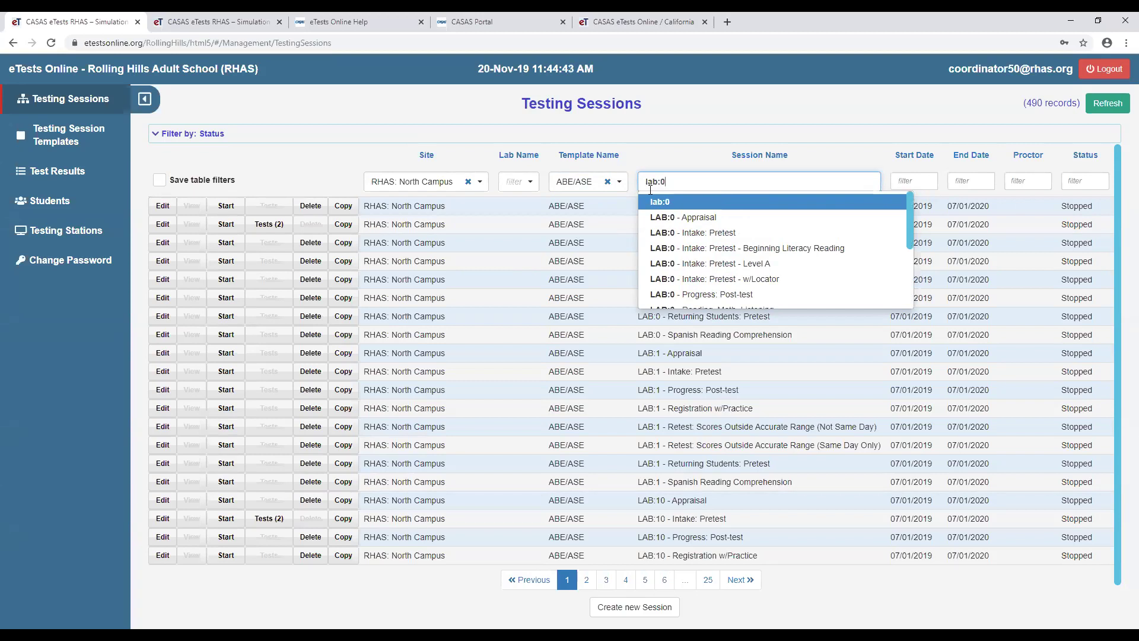
{"action": "key", "text": "Return"}
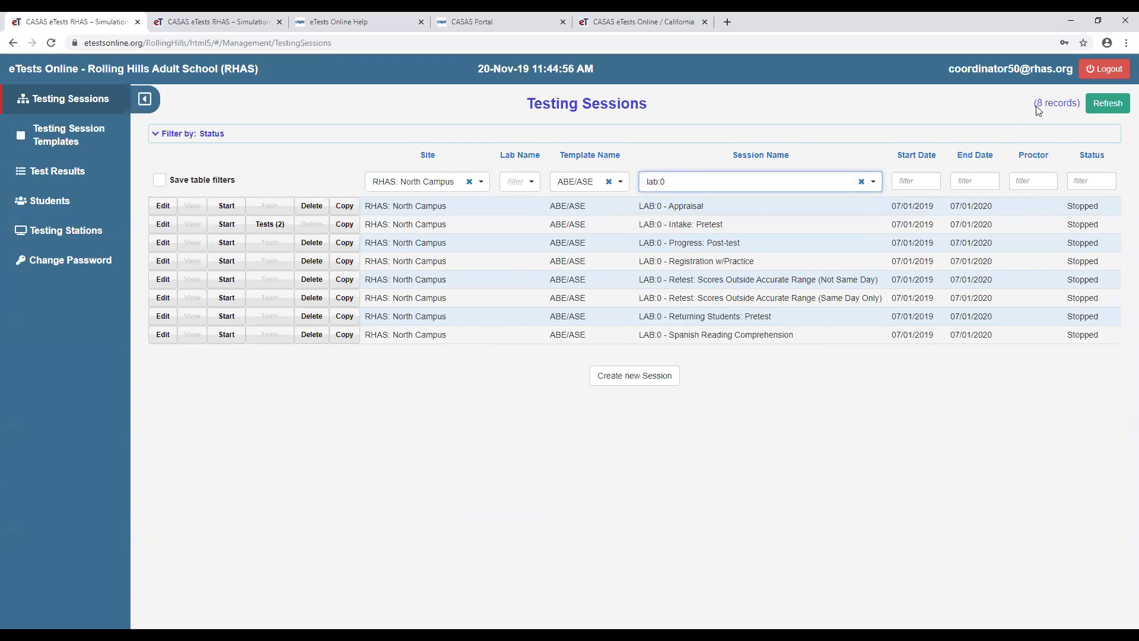
{"action": "triple_click", "coordinate": [1056, 104]}
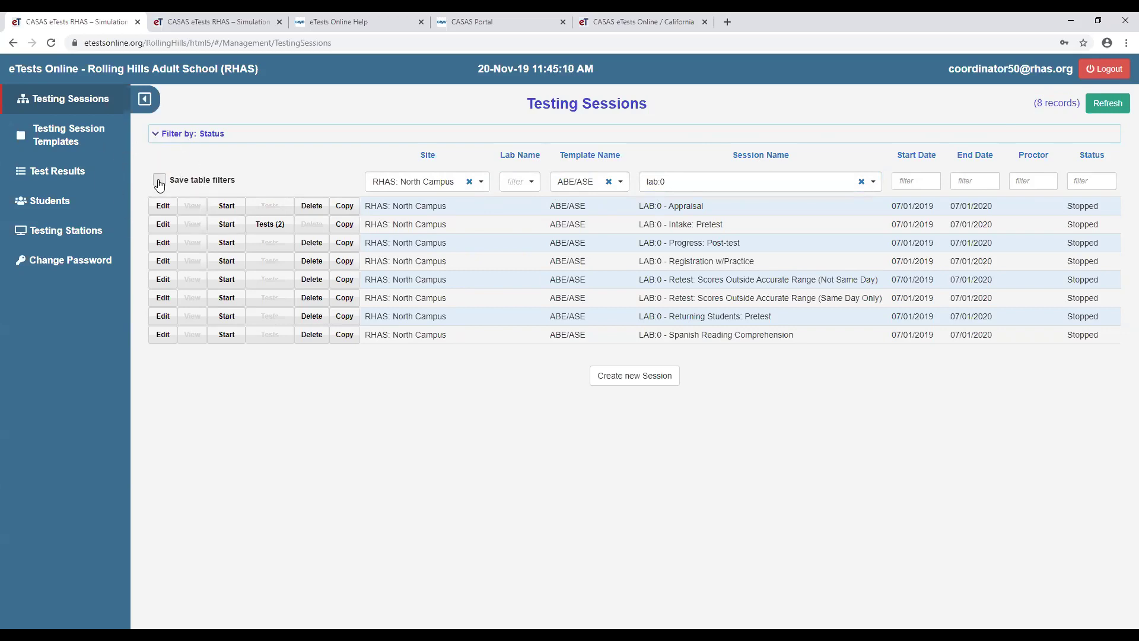
Turn on Save table filters, visit Testing Session Templates, and come back to Testing Sessions.
{"action": "left_click", "coordinate": [158, 183]}
{"action": "left_click", "coordinate": [60, 142]}
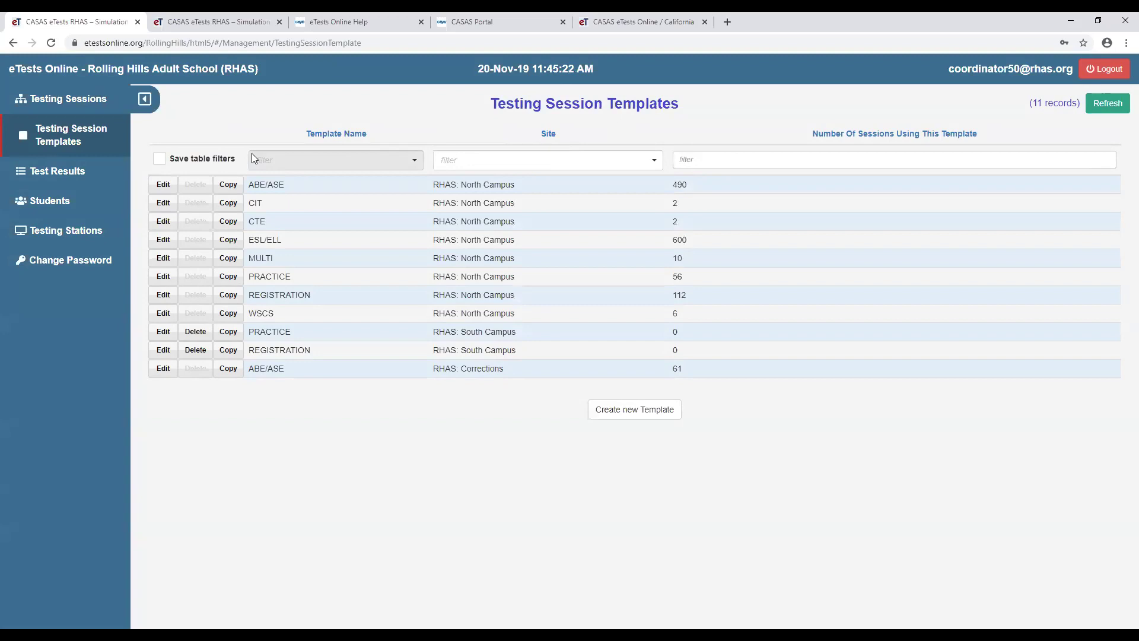
{"action": "left_click", "coordinate": [79, 99]}
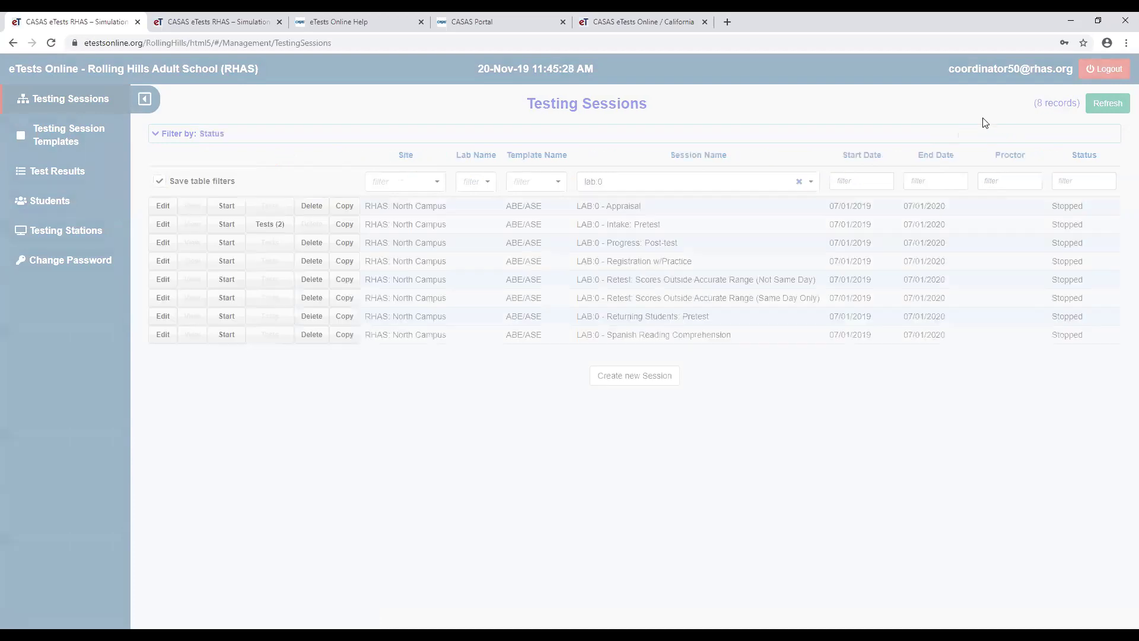
{"action": "left_click_drag", "start_coordinate": [1038, 102], "coordinate": [1079, 104]}
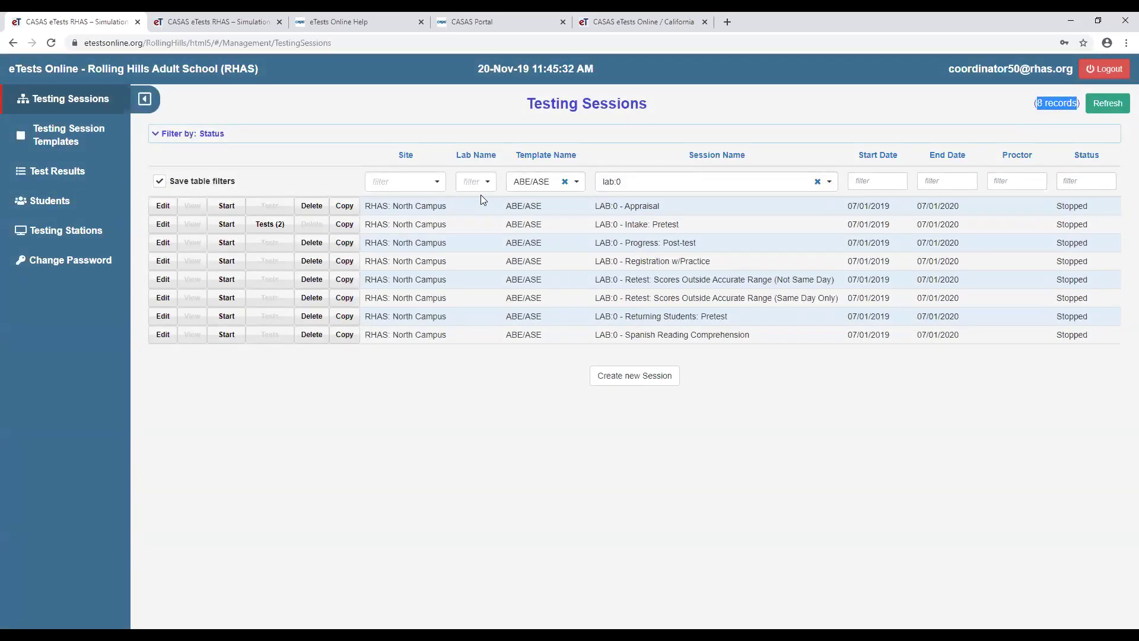
Toggle Save table filters off and on, checking the Registration, Intake: Pretest and Appraisal session names.
{"action": "left_click", "coordinate": [158, 184]}
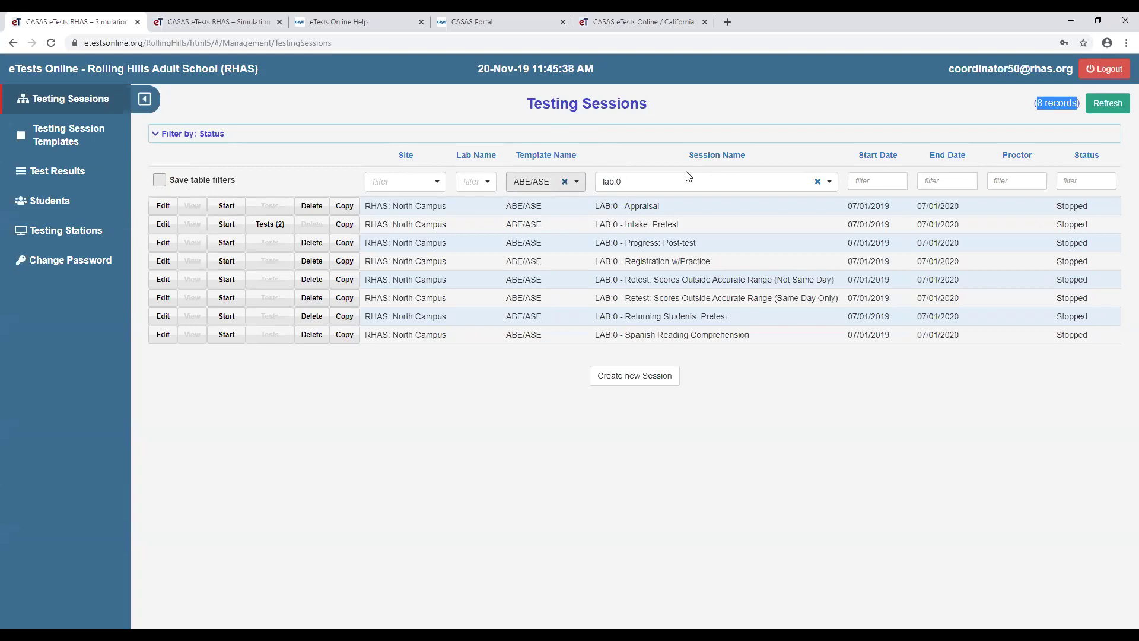
{"action": "left_click", "coordinate": [158, 181]}
{"action": "left_click_drag", "start_coordinate": [712, 262], "coordinate": [598, 262]}
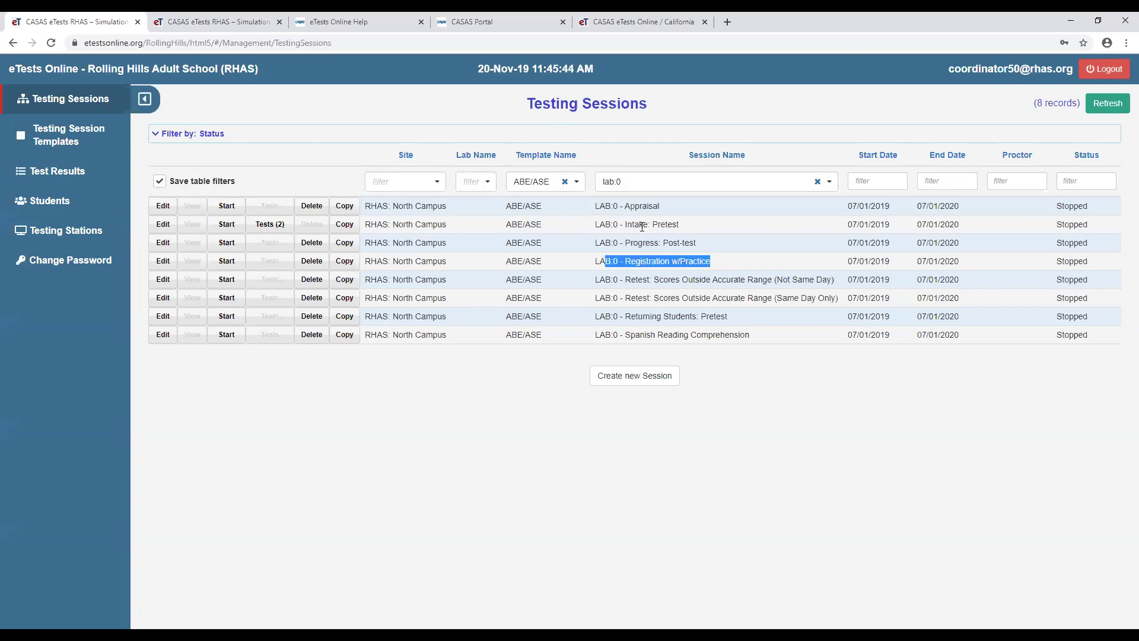
{"action": "left_click_drag", "start_coordinate": [680, 224], "coordinate": [594, 224]}
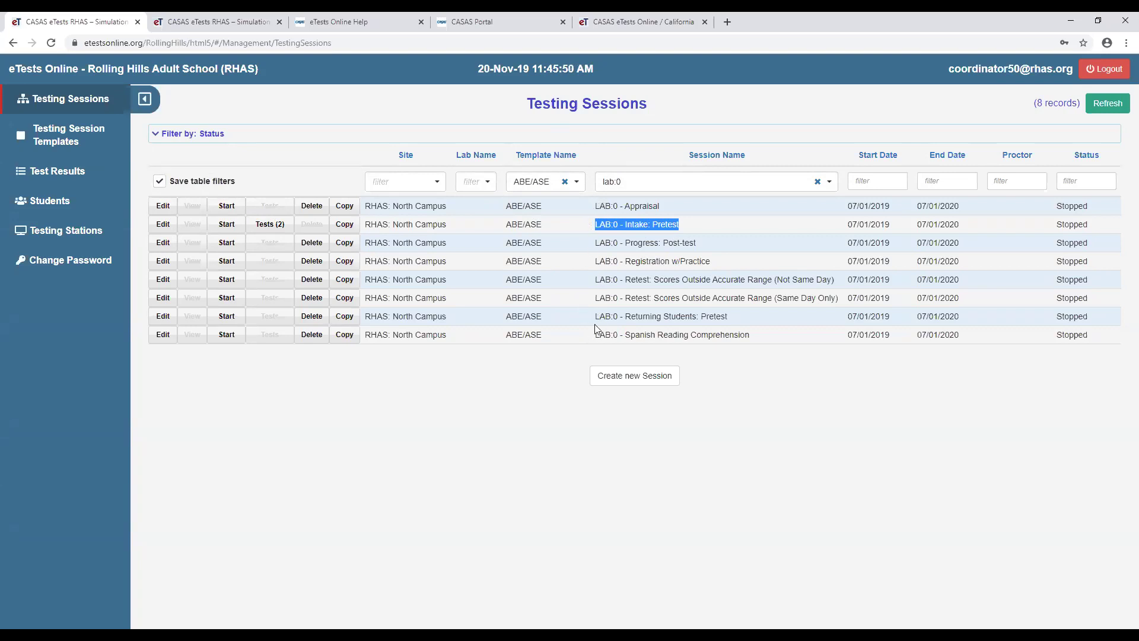
{"action": "left_click_drag", "start_coordinate": [594, 205], "coordinate": [690, 210]}
{"action": "left_click", "coordinate": [622, 208]}
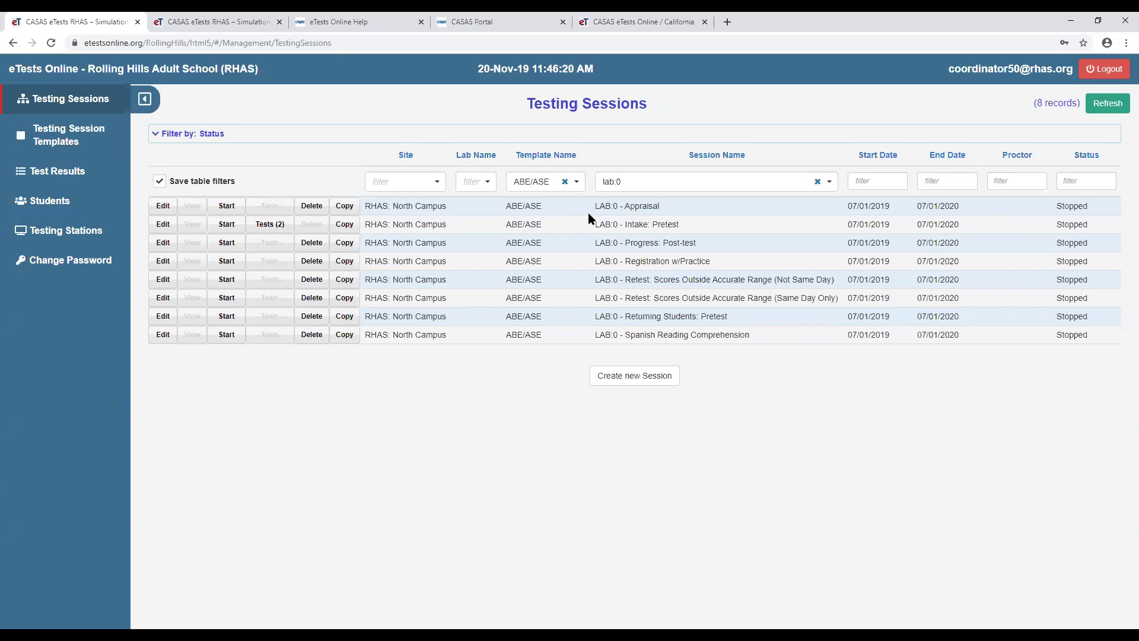
{"action": "left_click", "coordinate": [163, 208]}
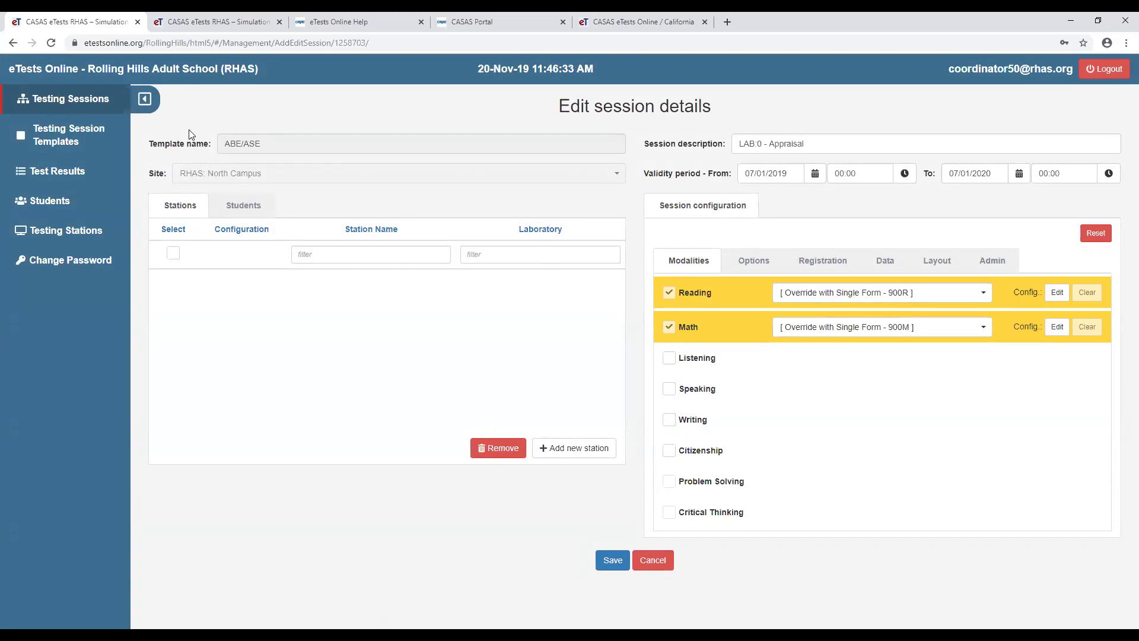
{"action": "left_click", "coordinate": [85, 101]}
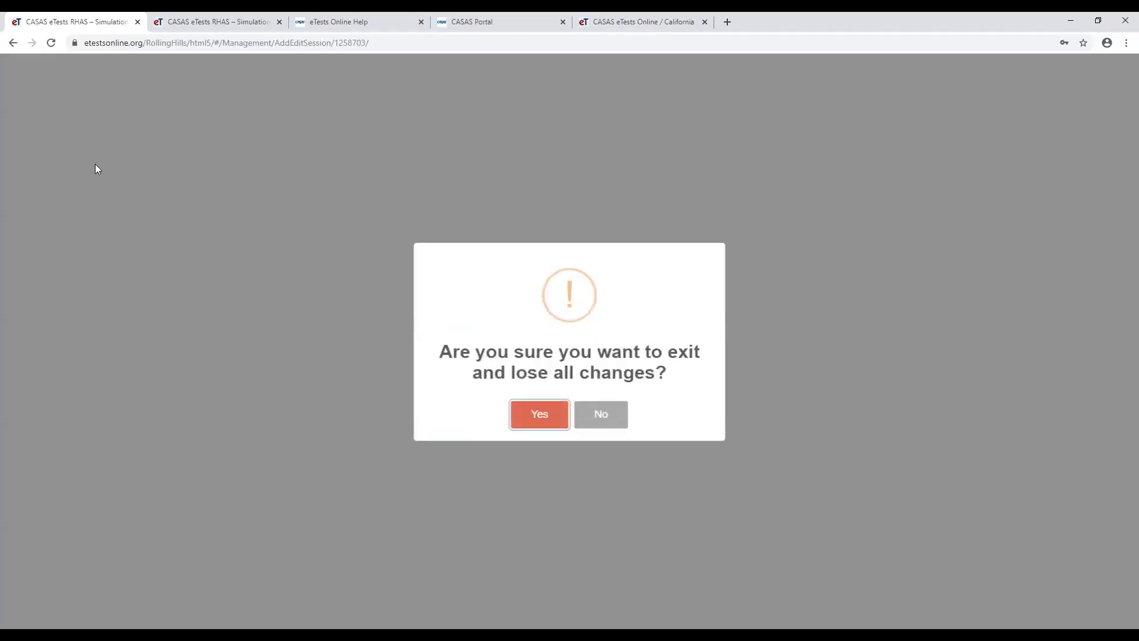
{"action": "left_click", "coordinate": [541, 413]}
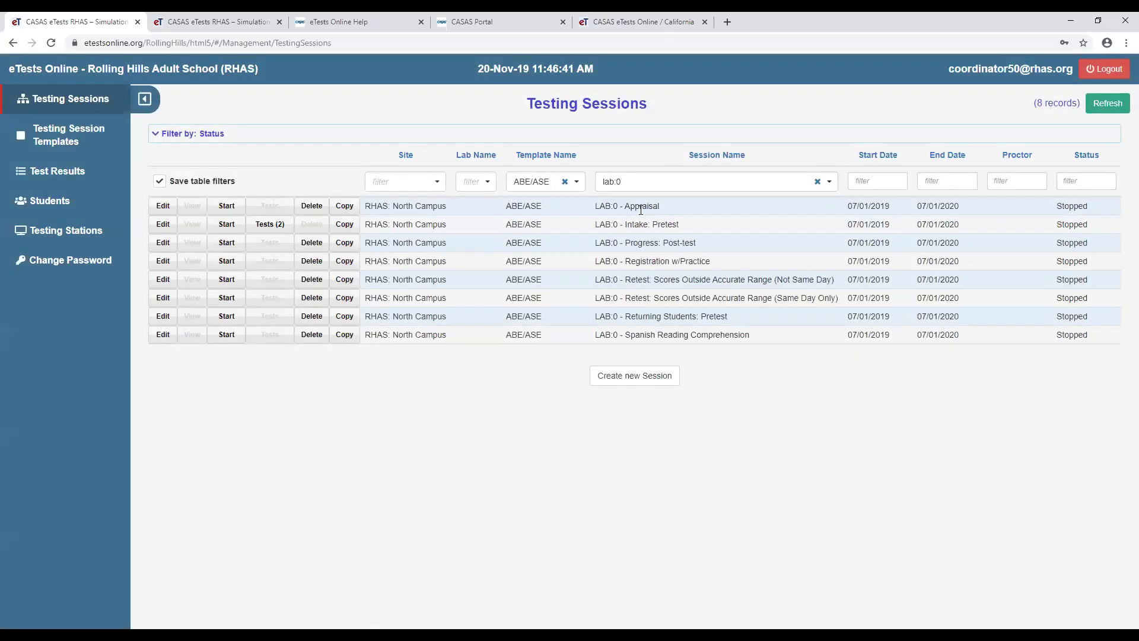
{"action": "left_click_drag", "start_coordinate": [624, 206], "coordinate": [652, 206]}
{"action": "left_click_drag", "start_coordinate": [698, 225], "coordinate": [587, 227]}
{"action": "left_click", "coordinate": [164, 224]}
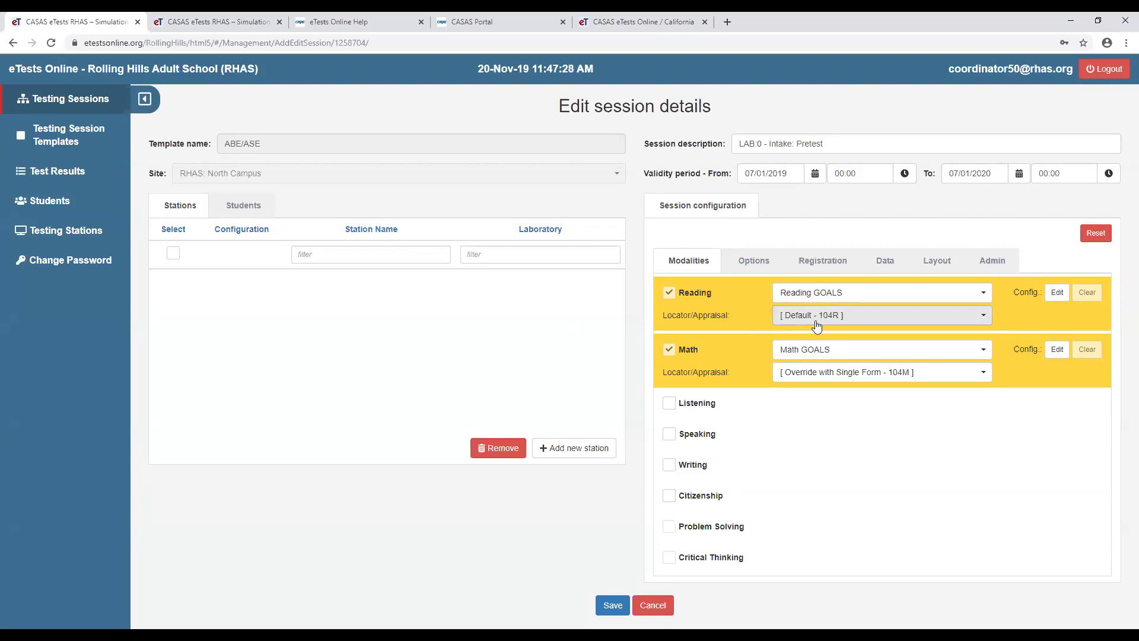
{"action": "left_click", "coordinate": [749, 263]}
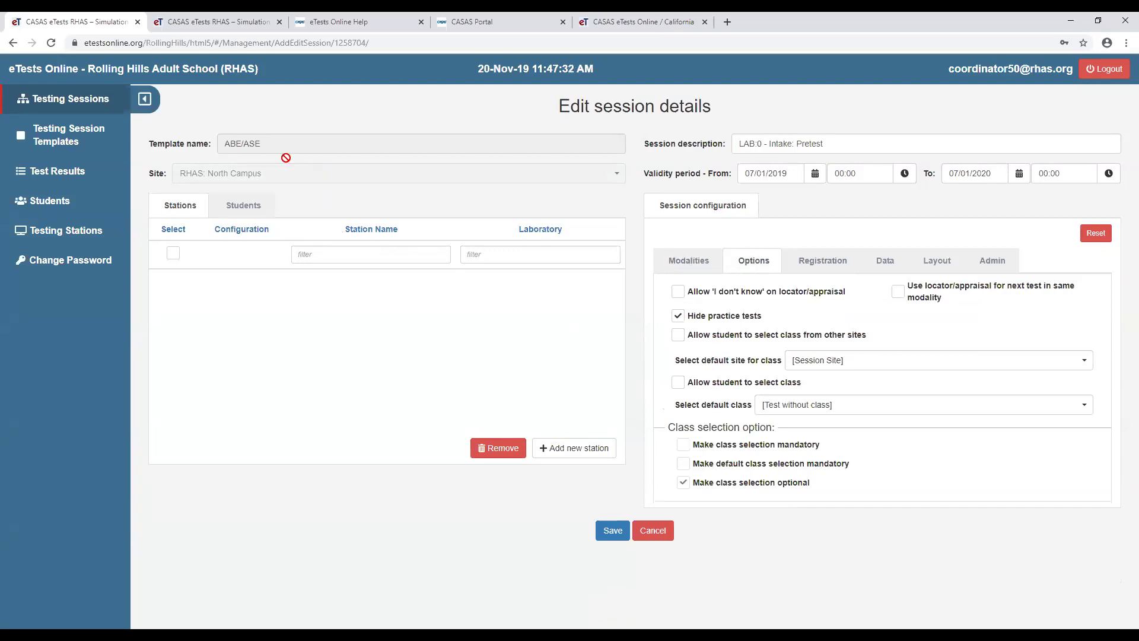
{"action": "left_click", "coordinate": [76, 100]}
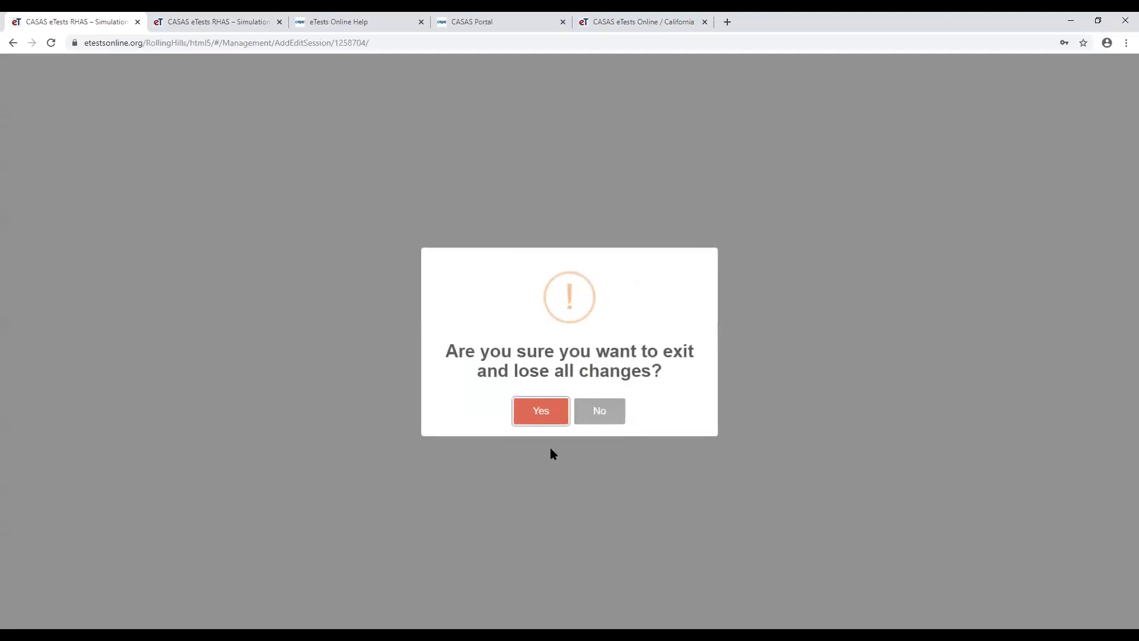
{"action": "left_click", "coordinate": [538, 411]}
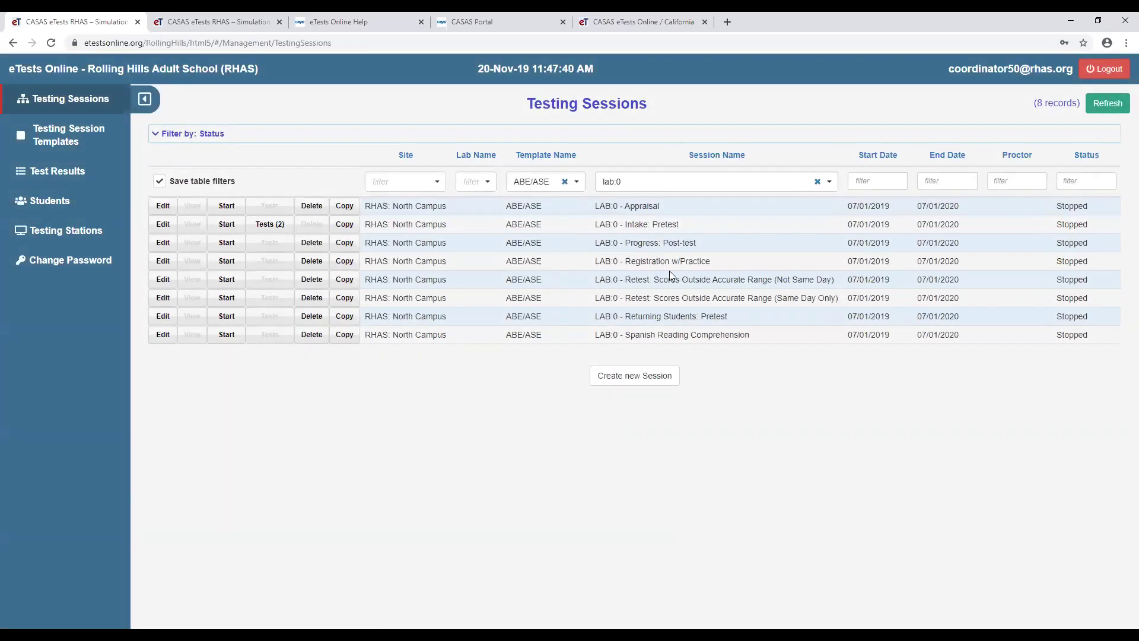
{"action": "left_click_drag", "start_coordinate": [627, 224], "coordinate": [685, 226]}
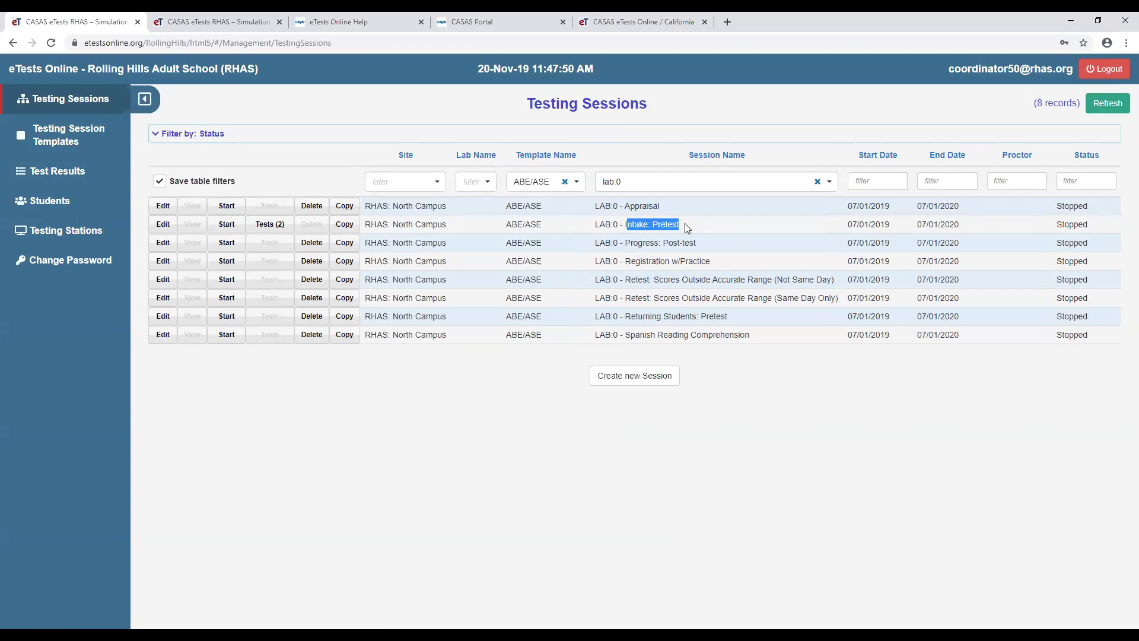
{"action": "left_click_drag", "start_coordinate": [626, 243], "coordinate": [722, 252]}
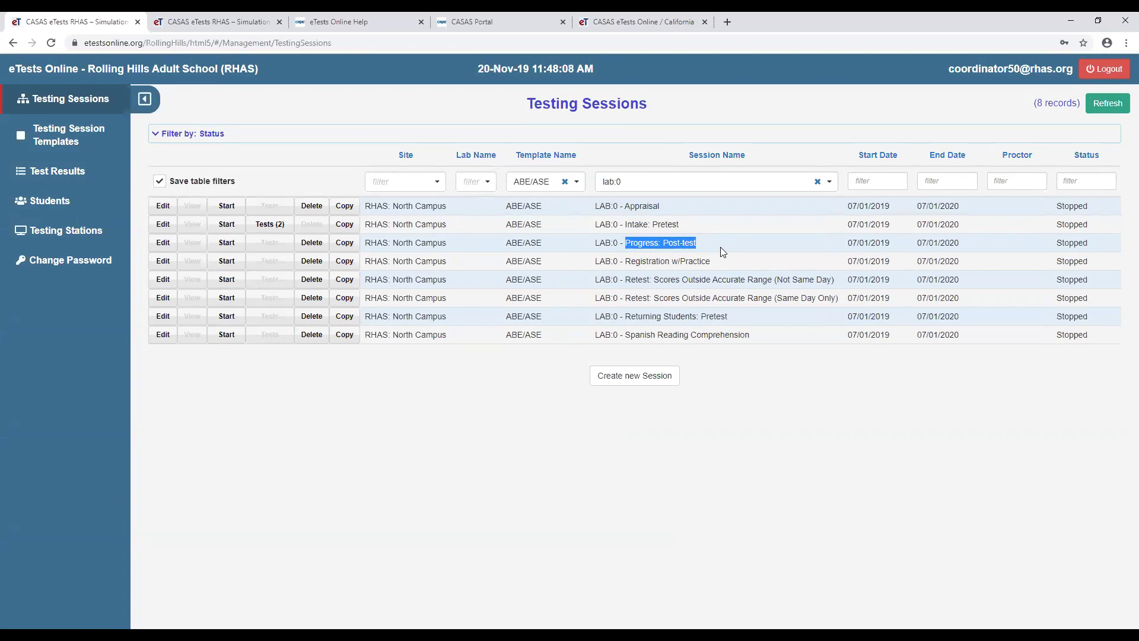
{"action": "left_click", "coordinate": [618, 259]}
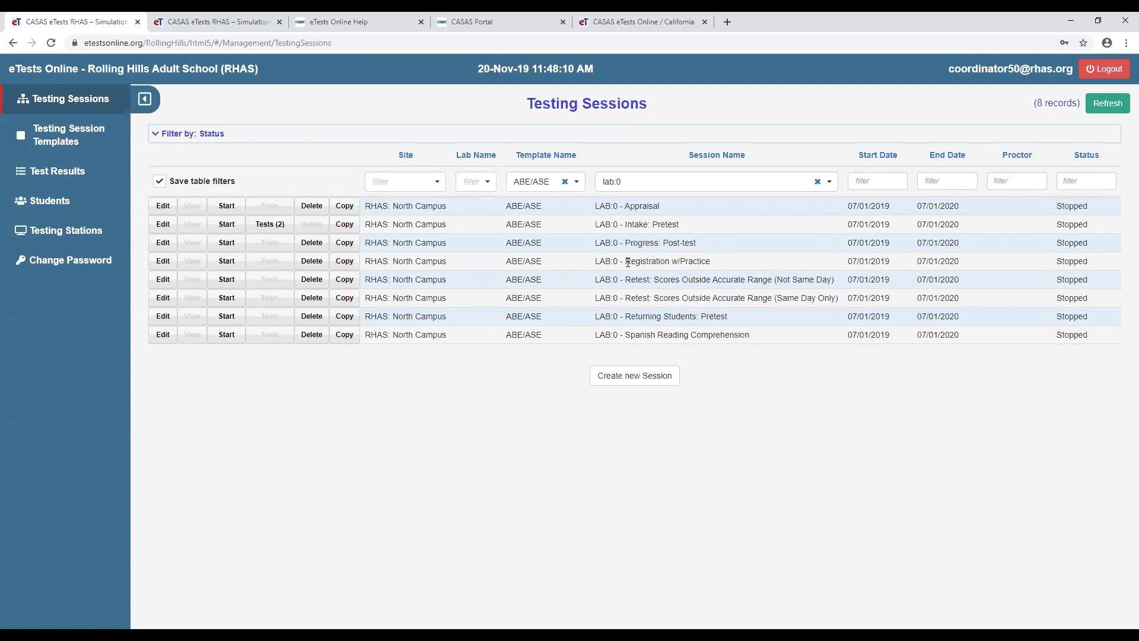
{"action": "left_click_drag", "start_coordinate": [652, 261], "coordinate": [724, 259]}
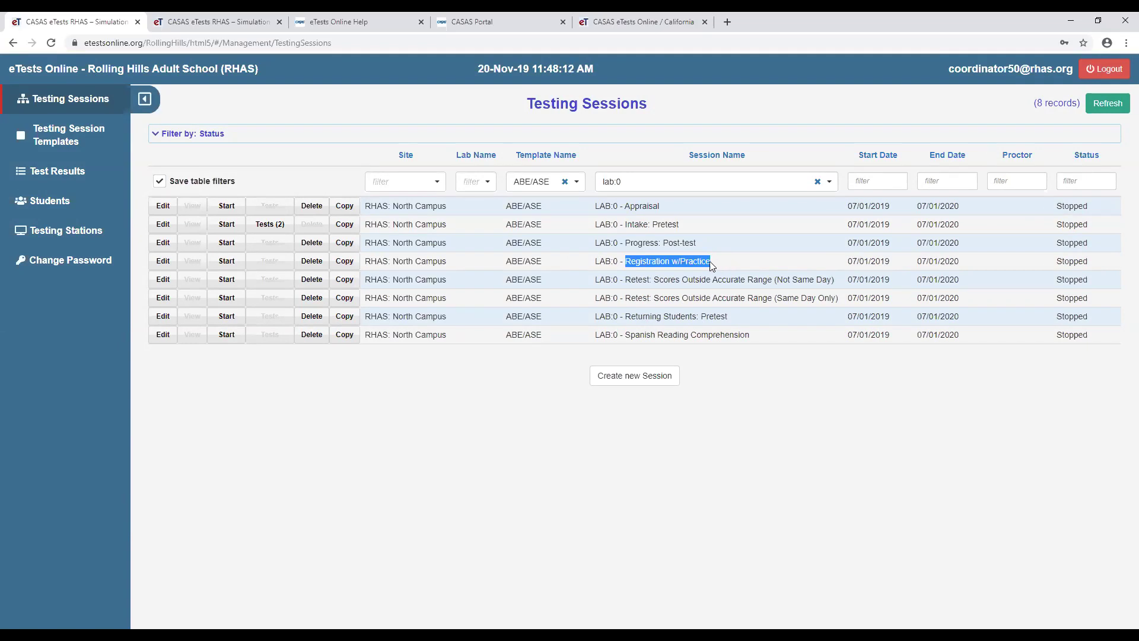
{"action": "left_click_drag", "start_coordinate": [623, 263], "coordinate": [670, 261]}
{"action": "left_click_drag", "start_coordinate": [623, 281], "coordinate": [779, 279]}
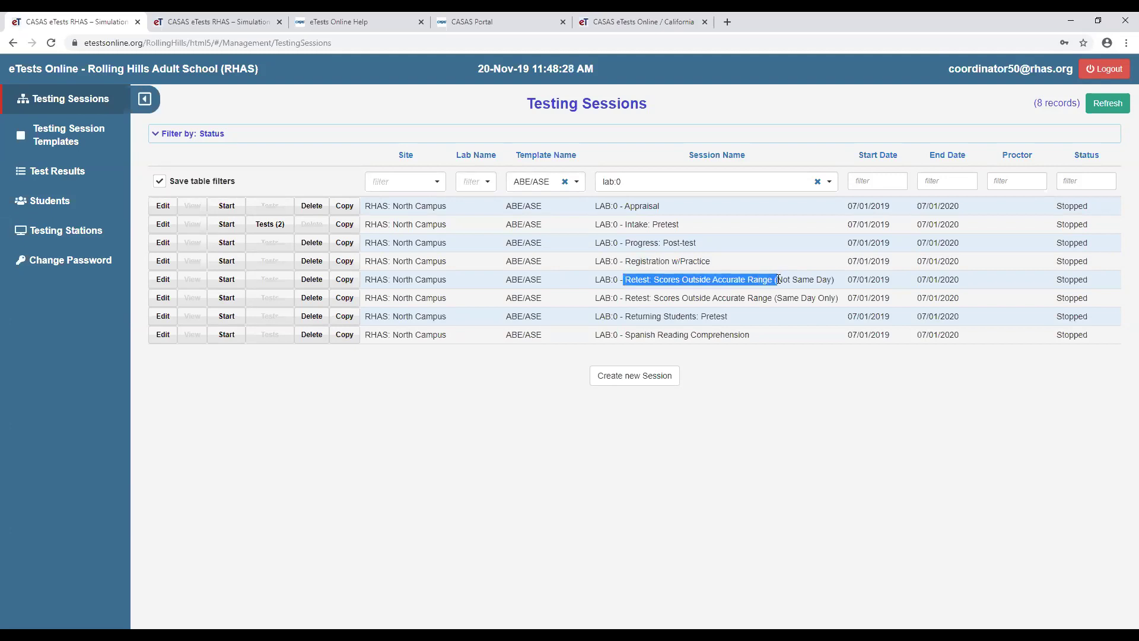
{"action": "left_click_drag", "start_coordinate": [623, 298], "coordinate": [766, 299]}
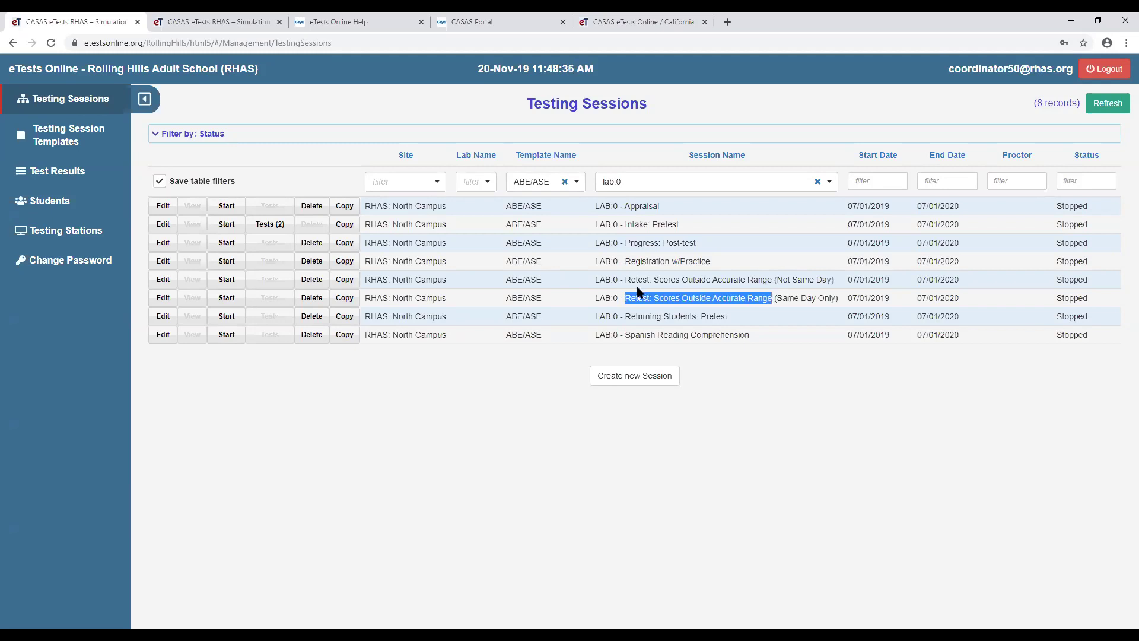
{"action": "left_click_drag", "start_coordinate": [625, 316], "coordinate": [728, 318]}
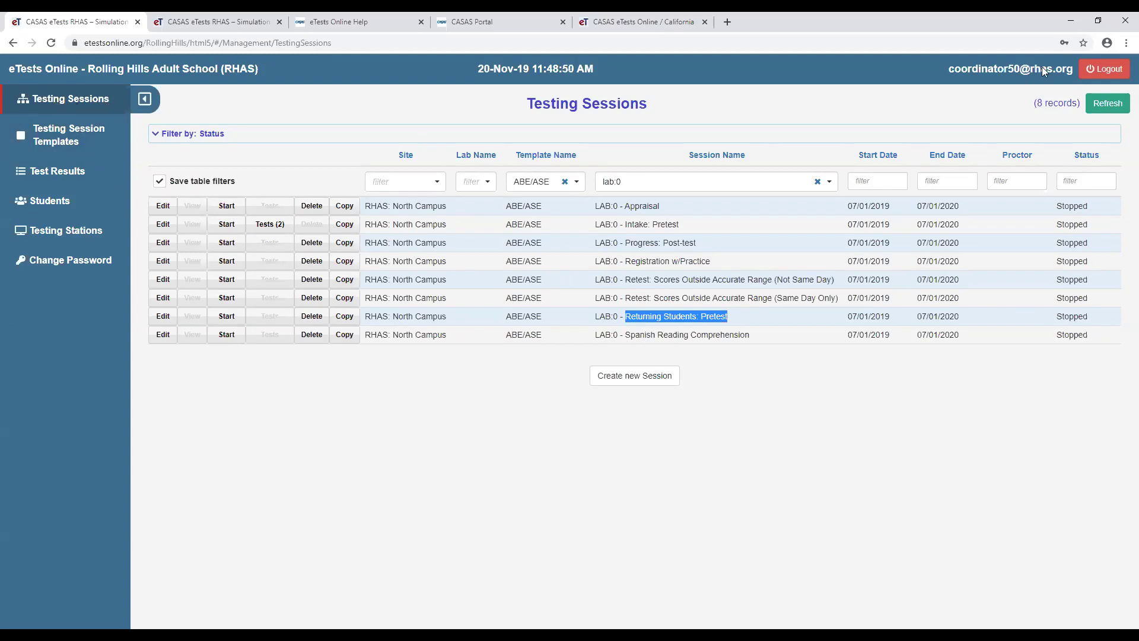
{"action": "left_click_drag", "start_coordinate": [949, 69], "coordinate": [1016, 72]}
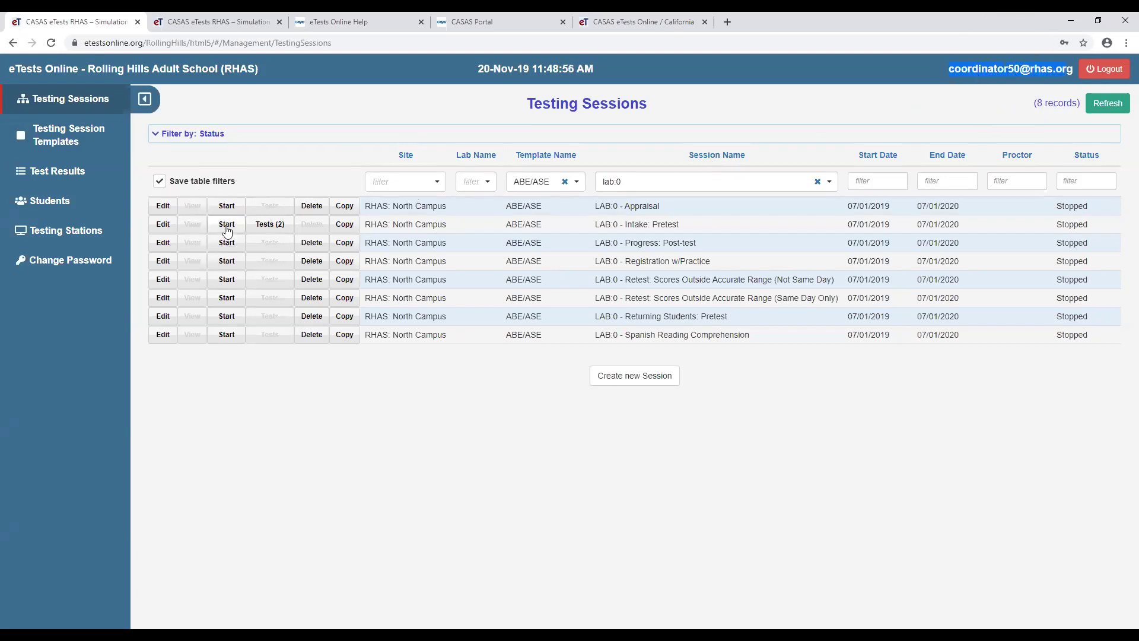
Log out, then sign back in with the proctor account user name and password.
{"action": "left_click", "coordinate": [1104, 70]}
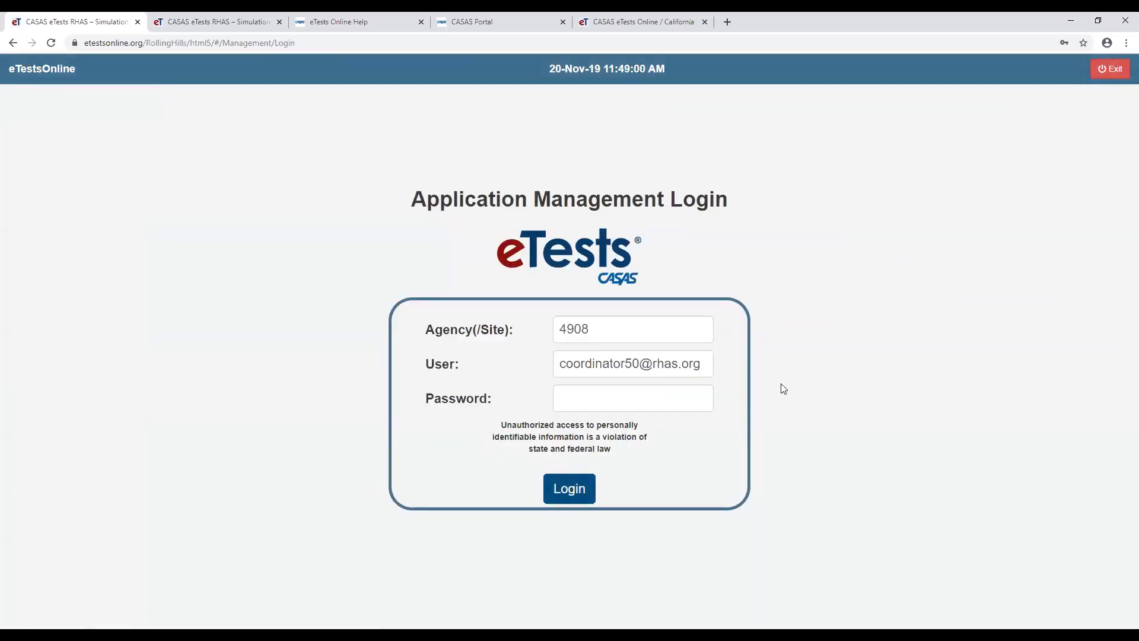
{"action": "left_click", "coordinate": [624, 364]}
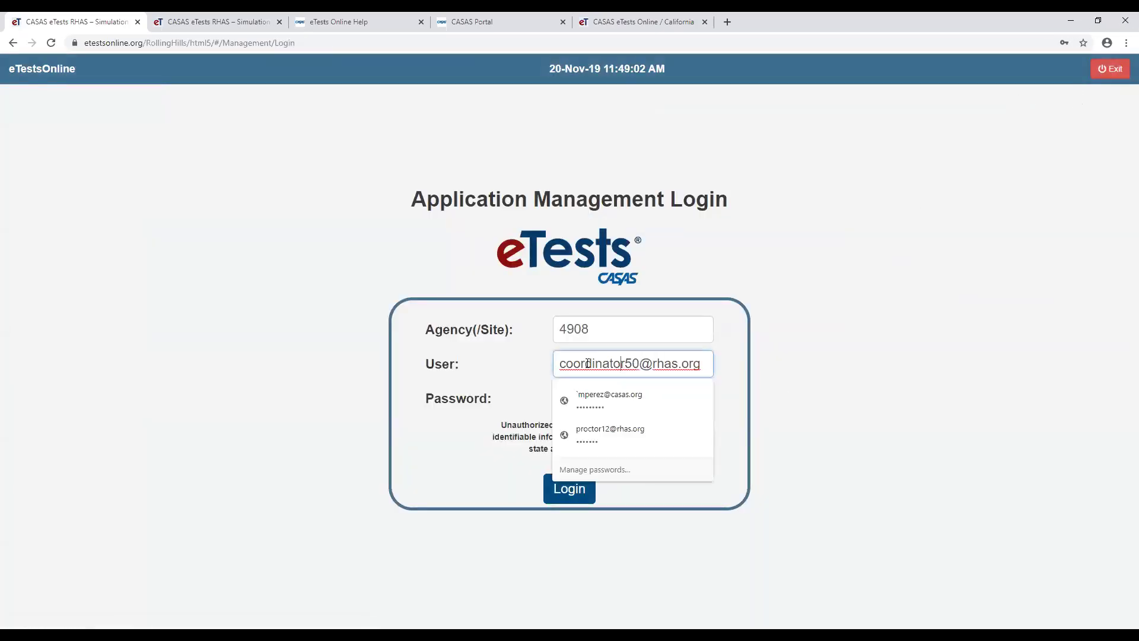
{"action": "left_click_drag", "start_coordinate": [622, 363], "coordinate": [527, 364]}
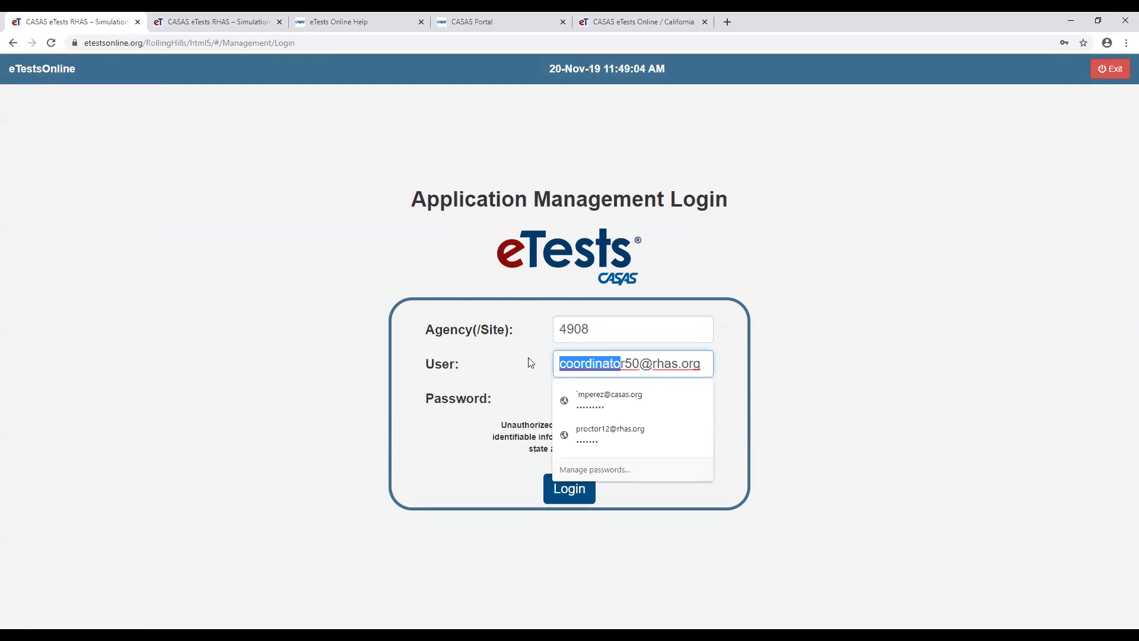
{"action": "type", "text": "proctor"}
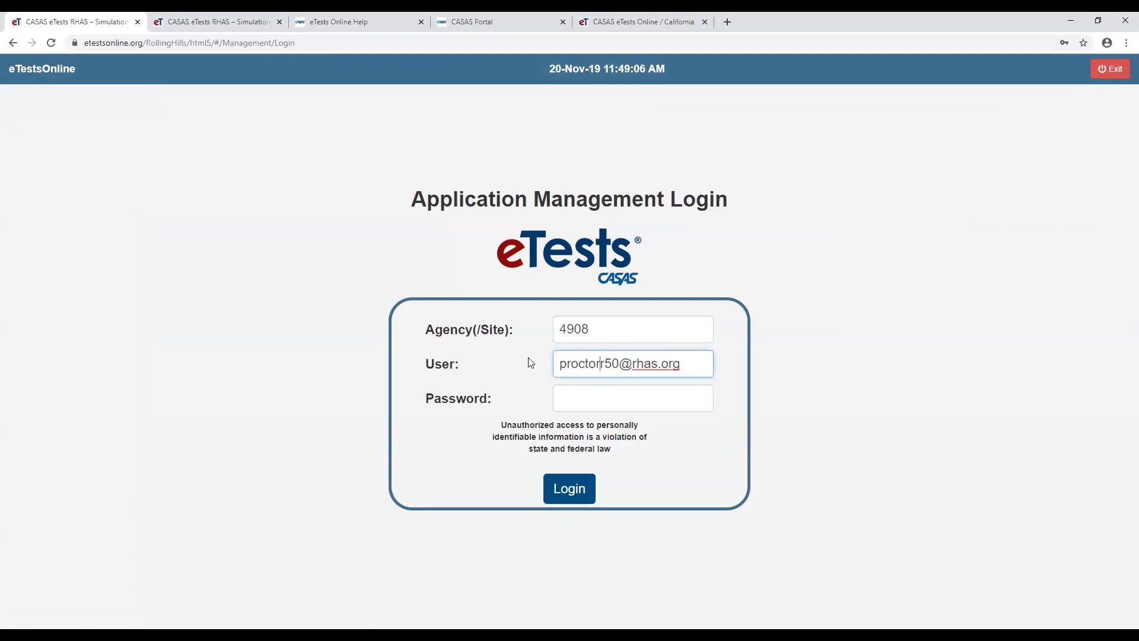
{"action": "key", "text": "BackSpace"}
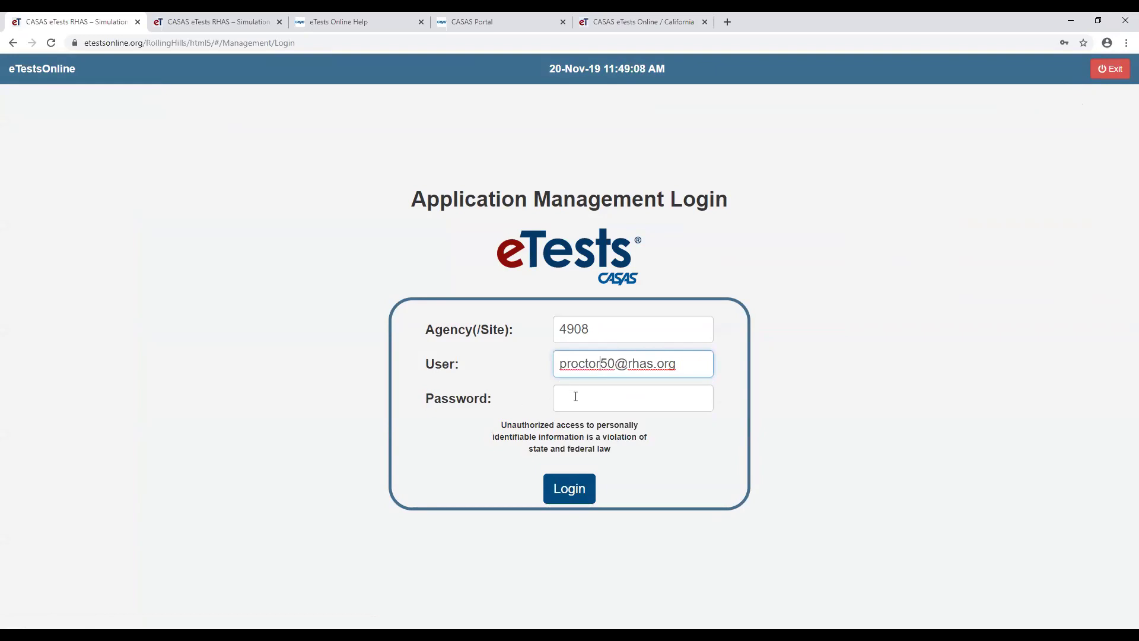
{"action": "left_click", "coordinate": [579, 392]}
{"action": "type", "text": "*******"}
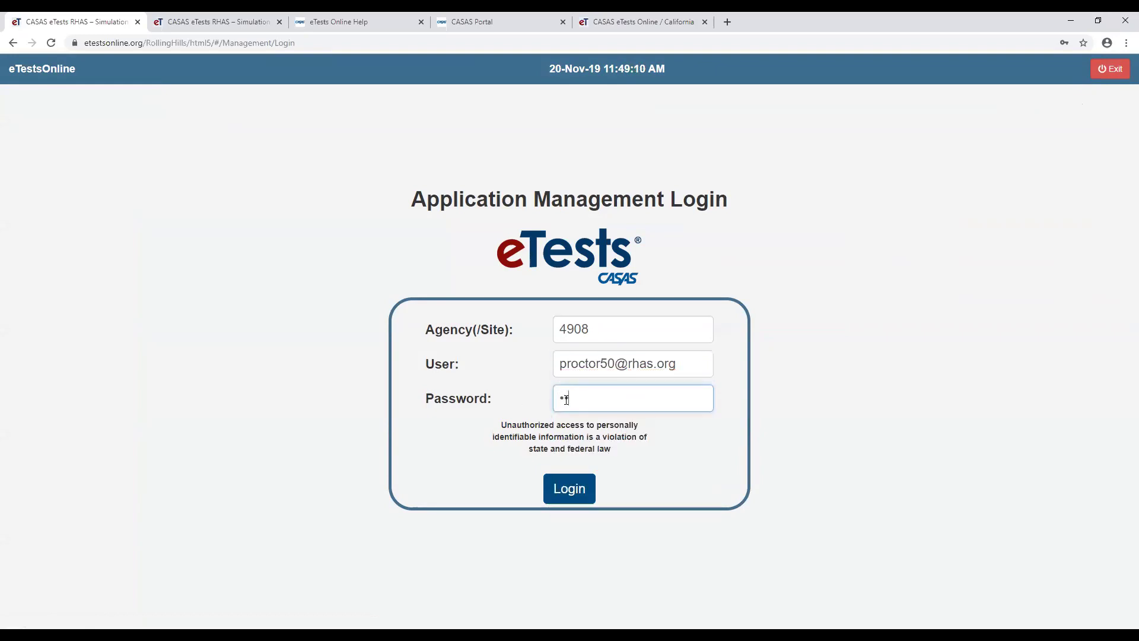
{"action": "left_click", "coordinate": [578, 488]}
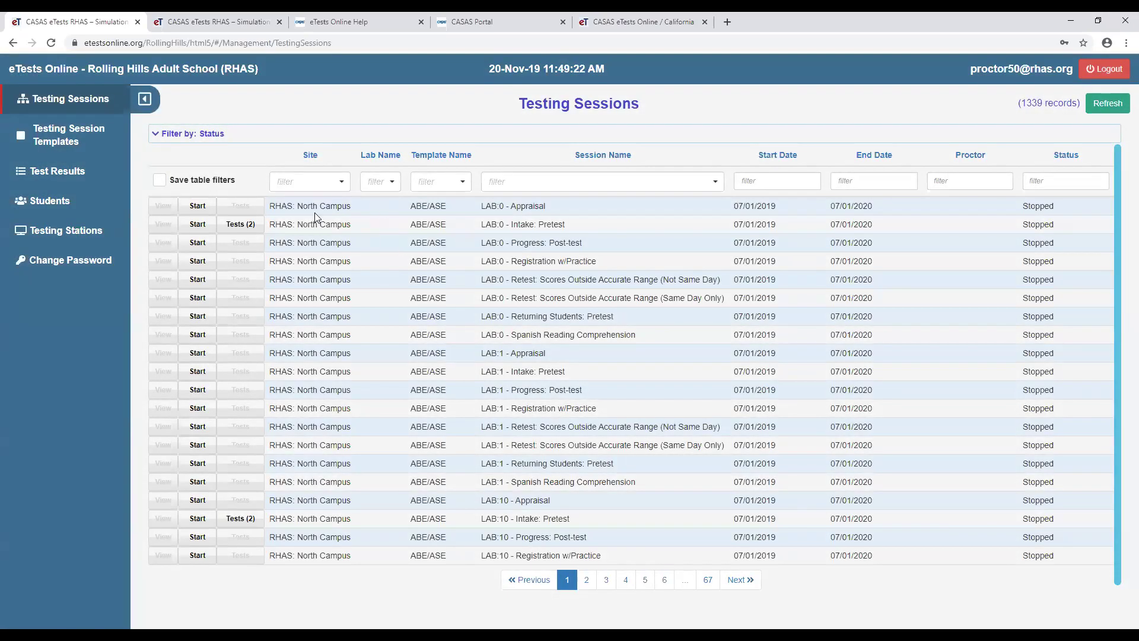
Filter testing sessions to Site RHAS: North Campus and Template Name ABE/ASE.
{"action": "left_click", "coordinate": [201, 224]}
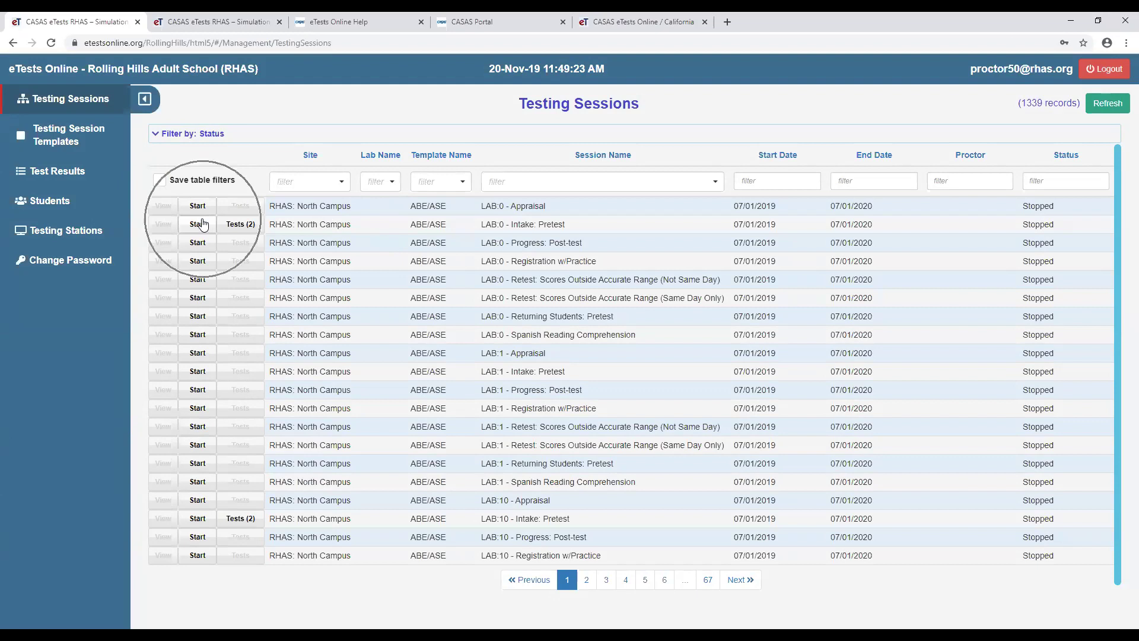
{"action": "left_click", "coordinate": [160, 209]}
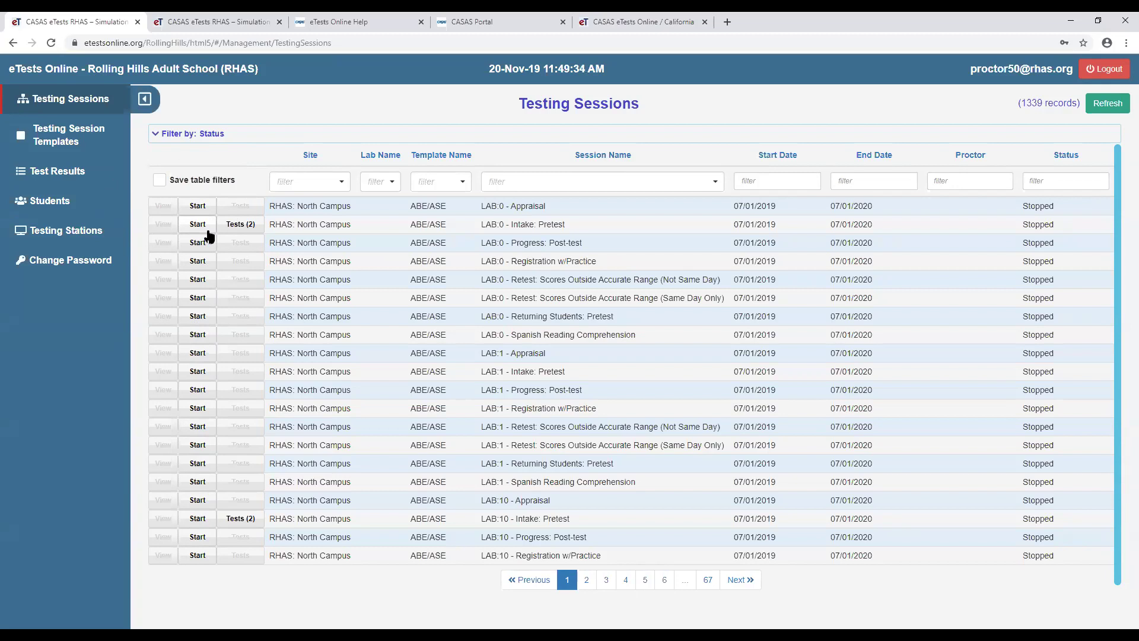
{"action": "left_click", "coordinate": [341, 186]}
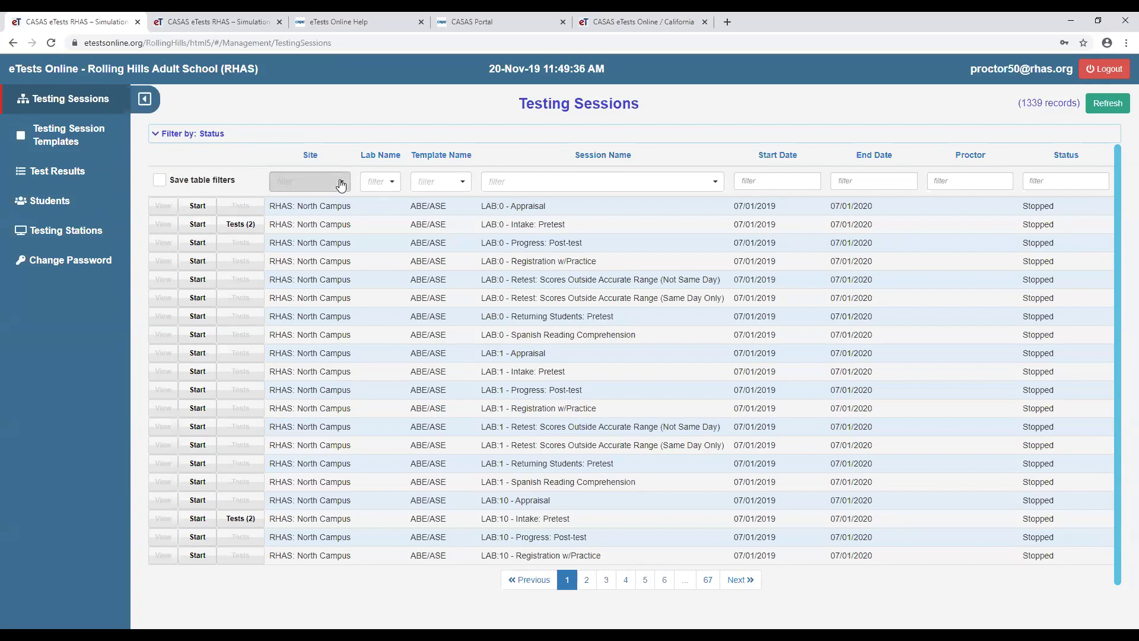
{"action": "left_click", "coordinate": [313, 197]}
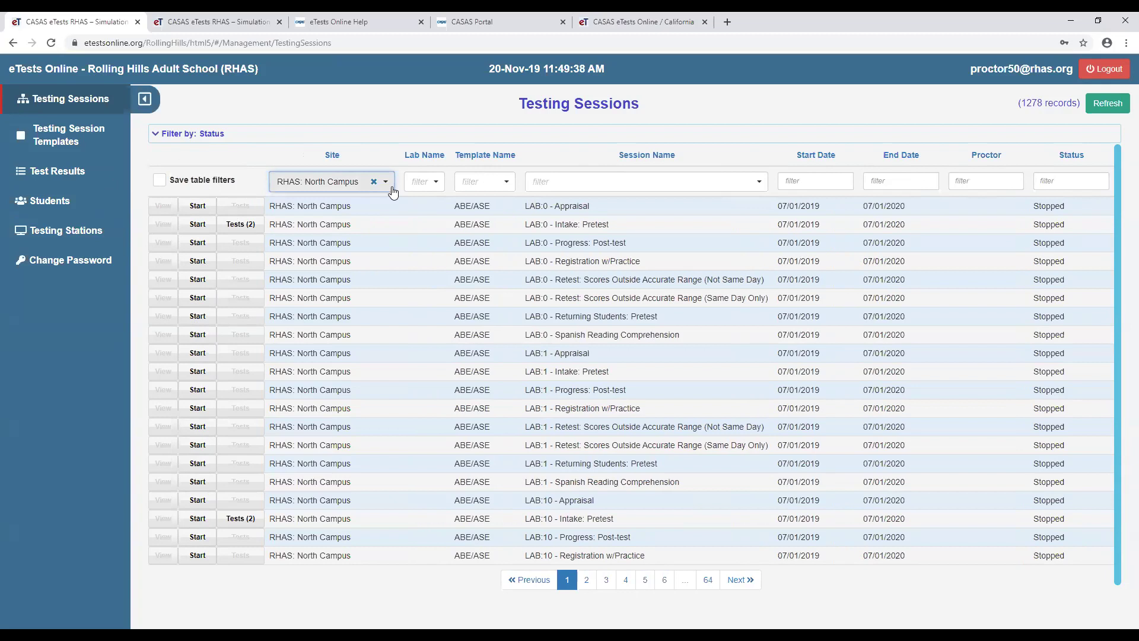
{"action": "left_click", "coordinate": [483, 182]}
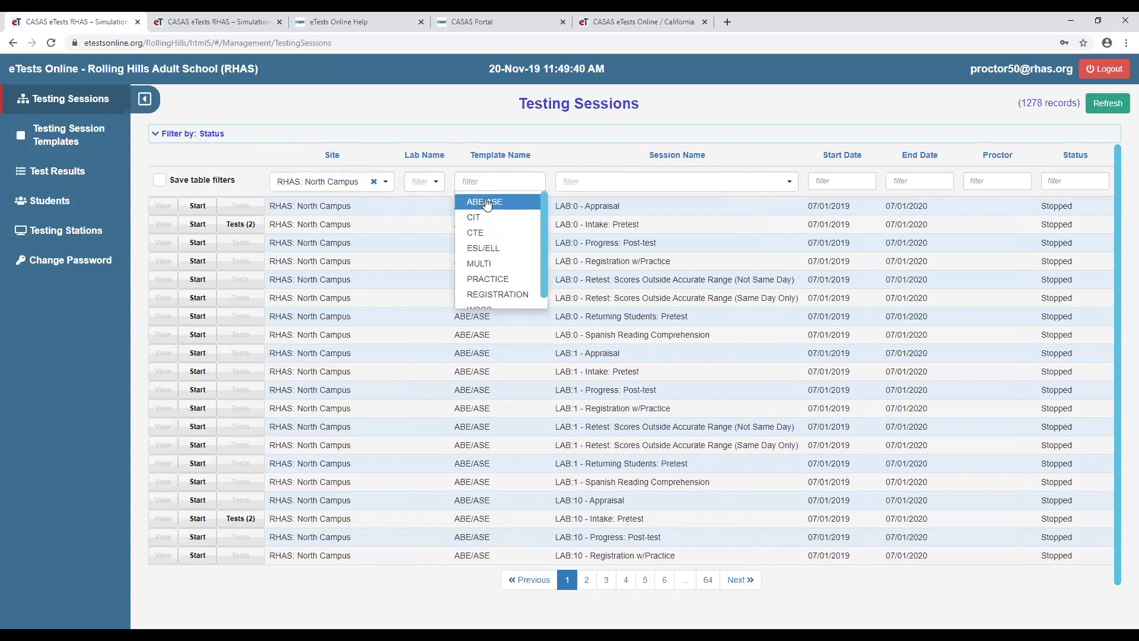
{"action": "left_click", "coordinate": [486, 202]}
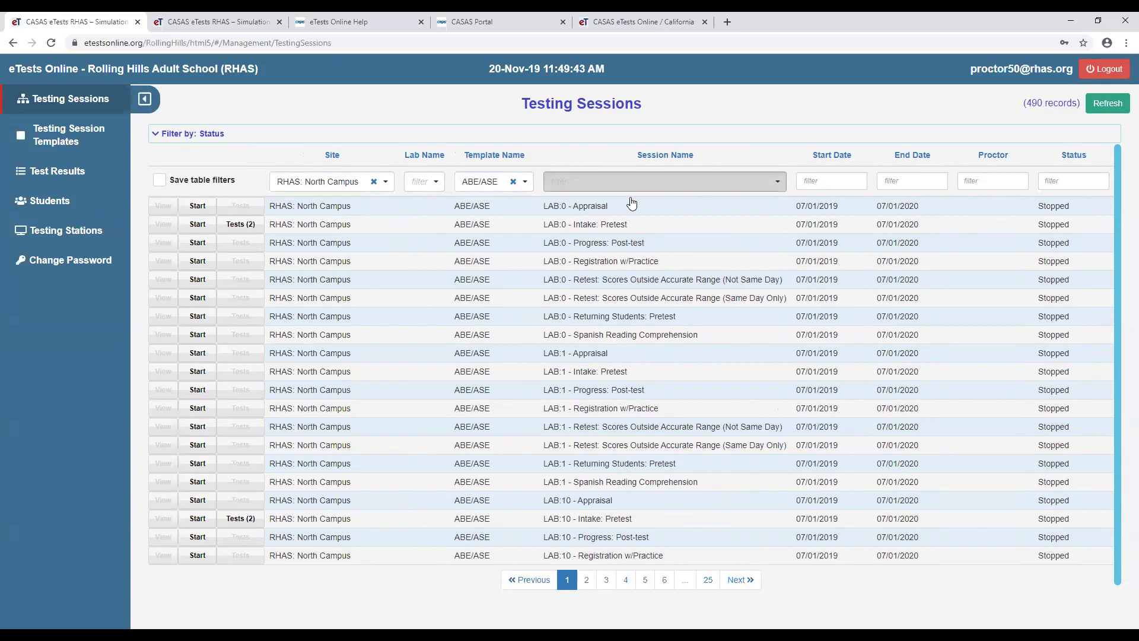
Filter Session Name to lab:0, keep Save table filters ticked, and start LAB:0 - Intake: Pretest.
{"action": "left_click", "coordinate": [774, 182]}
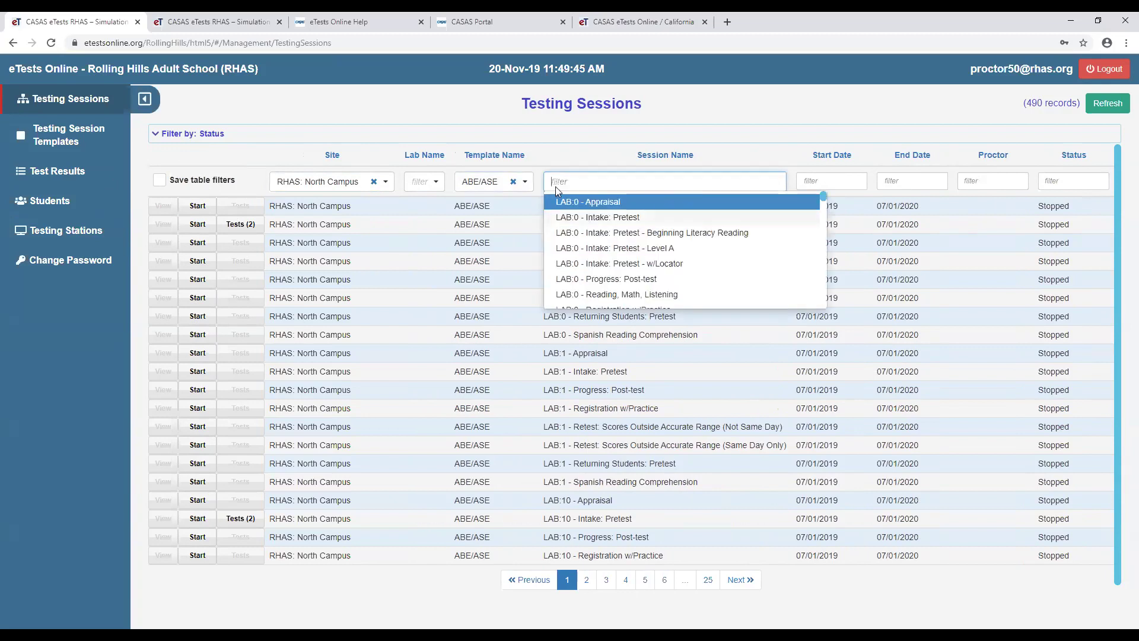
{"action": "type", "text": "l"}
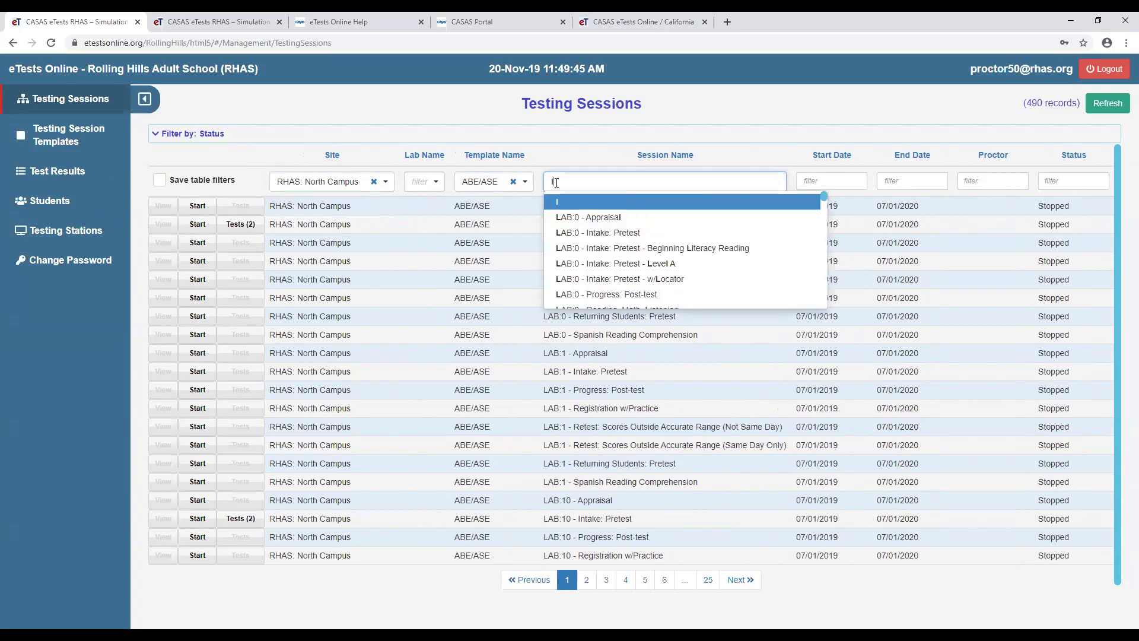
{"action": "type", "text": "ab:"}
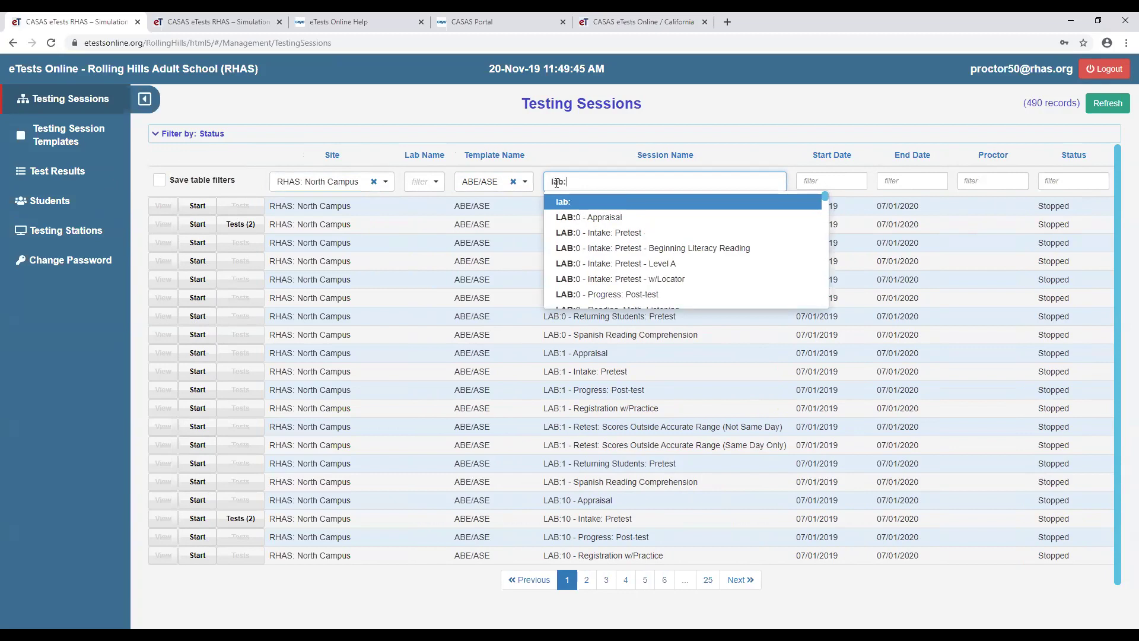
{"action": "type", "text": "0"}
{"action": "key", "text": "Return"}
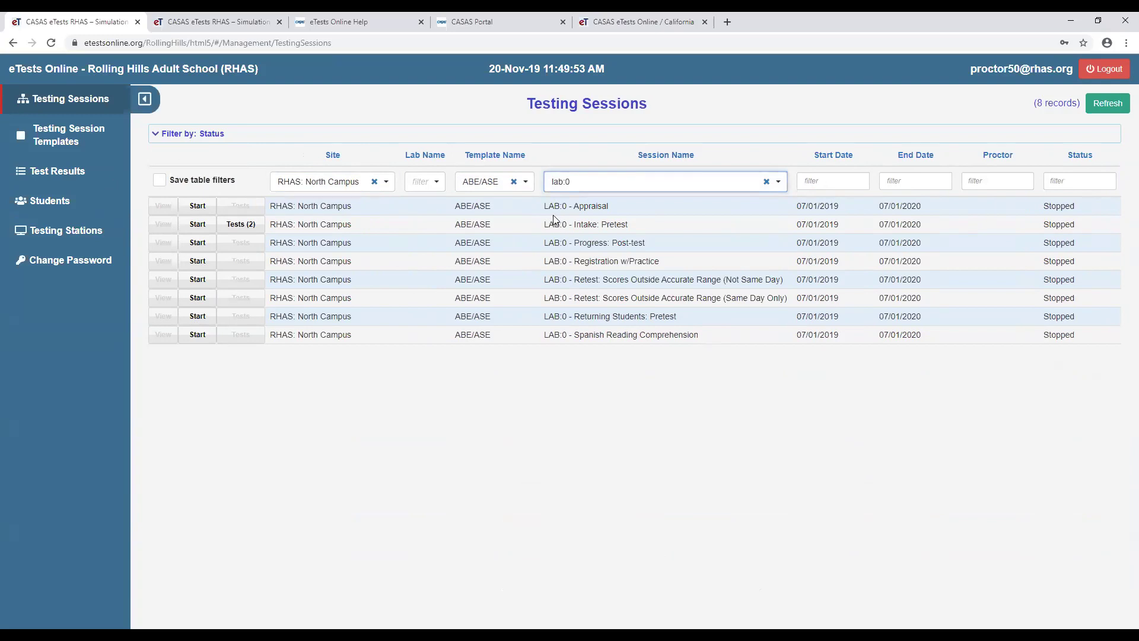
{"action": "left_click_drag", "start_coordinate": [629, 225], "coordinate": [537, 228]}
{"action": "left_click", "coordinate": [160, 180]}
{"action": "left_click", "coordinate": [570, 223]}
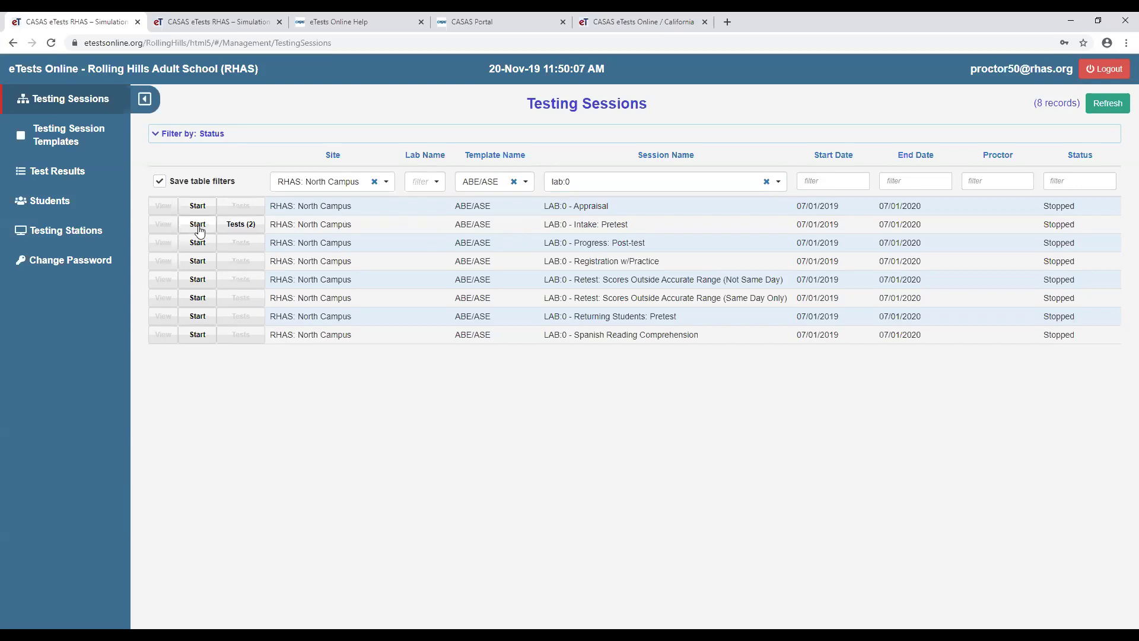
{"action": "left_click", "coordinate": [198, 230]}
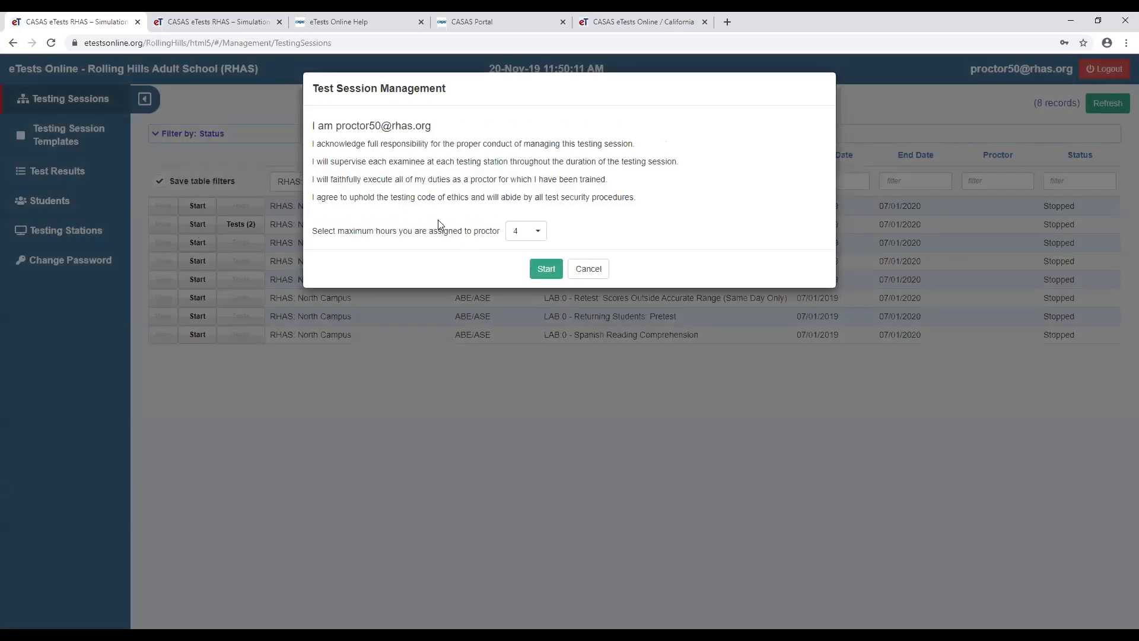
Acknowledge the proctor statements, set maximum proctoring hours to 4, and launch the session.
{"action": "left_click_drag", "start_coordinate": [315, 126], "coordinate": [430, 144]}
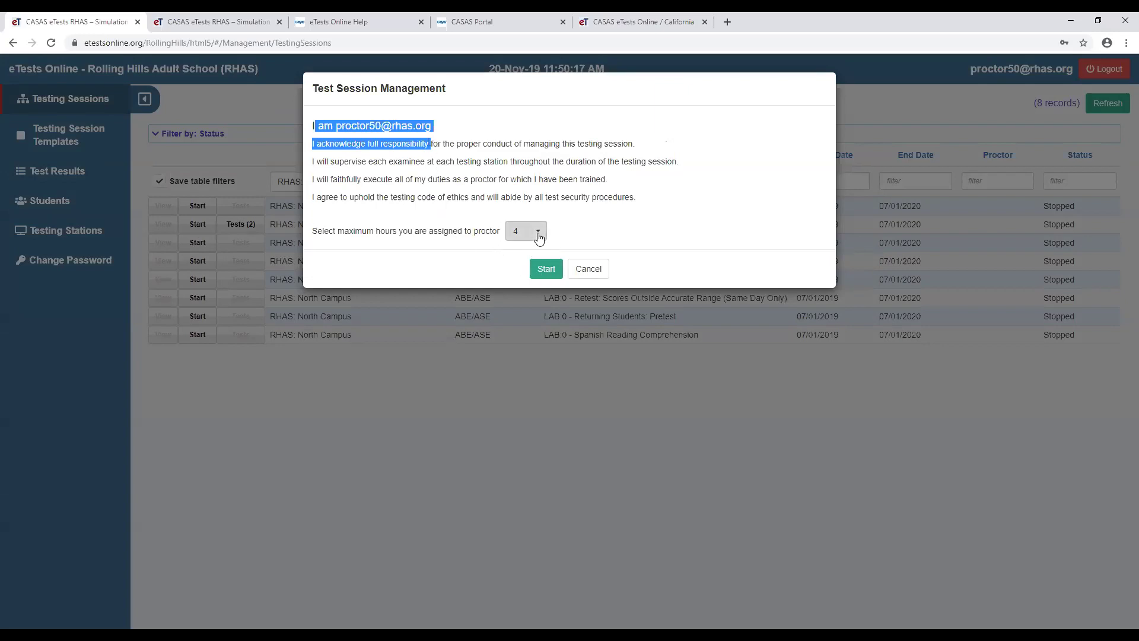
{"action": "left_click", "coordinate": [537, 233]}
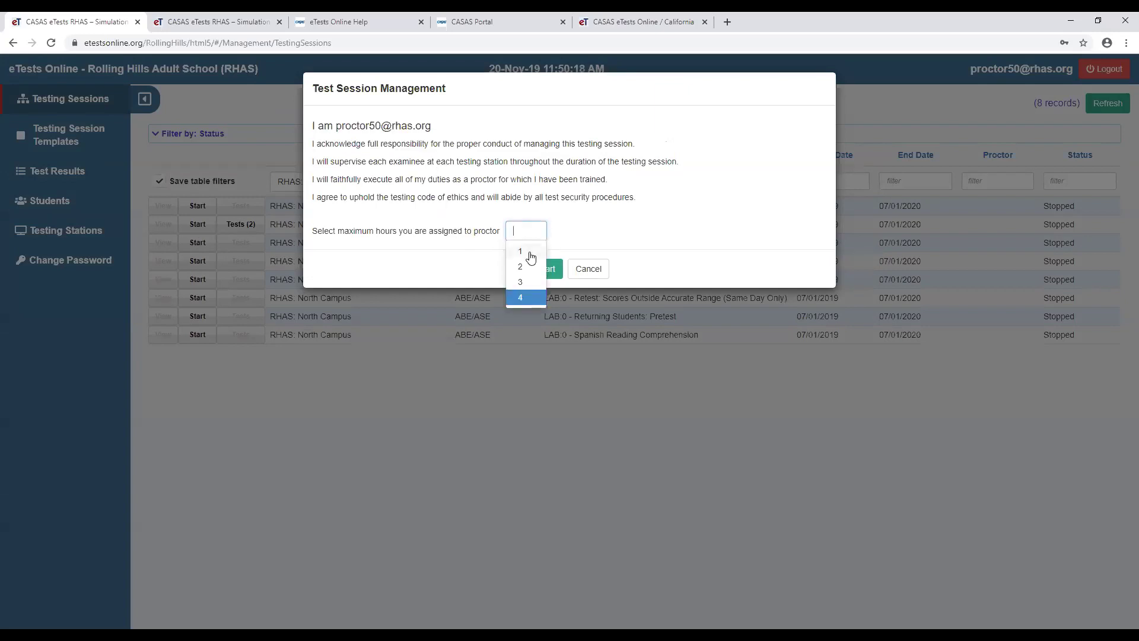
{"action": "left_click", "coordinate": [521, 299]}
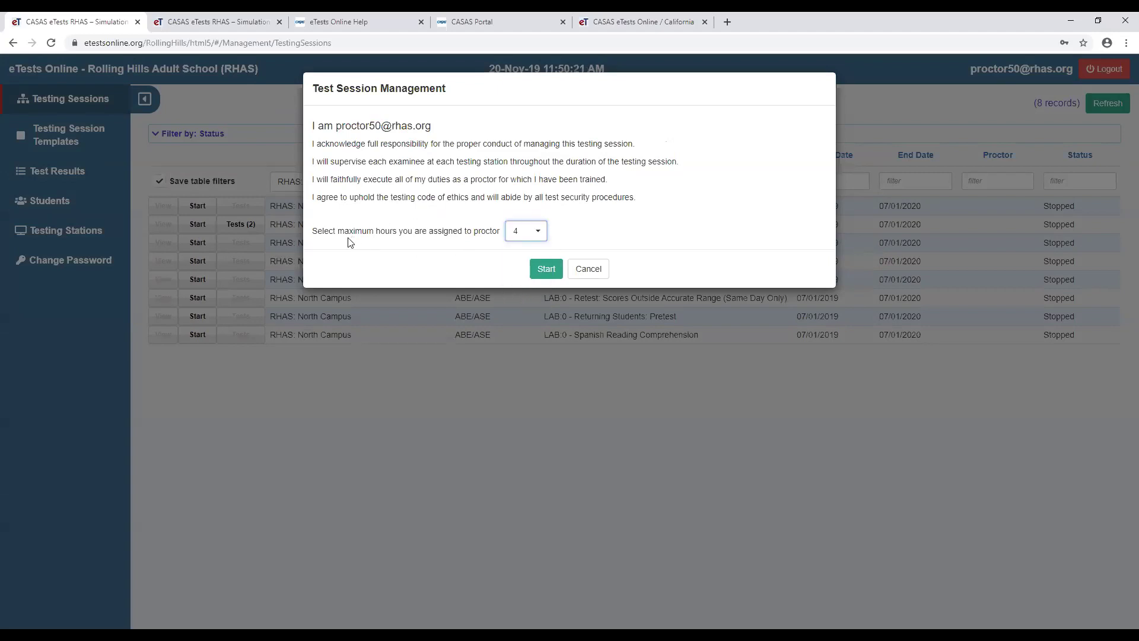
{"action": "left_click", "coordinate": [548, 273]}
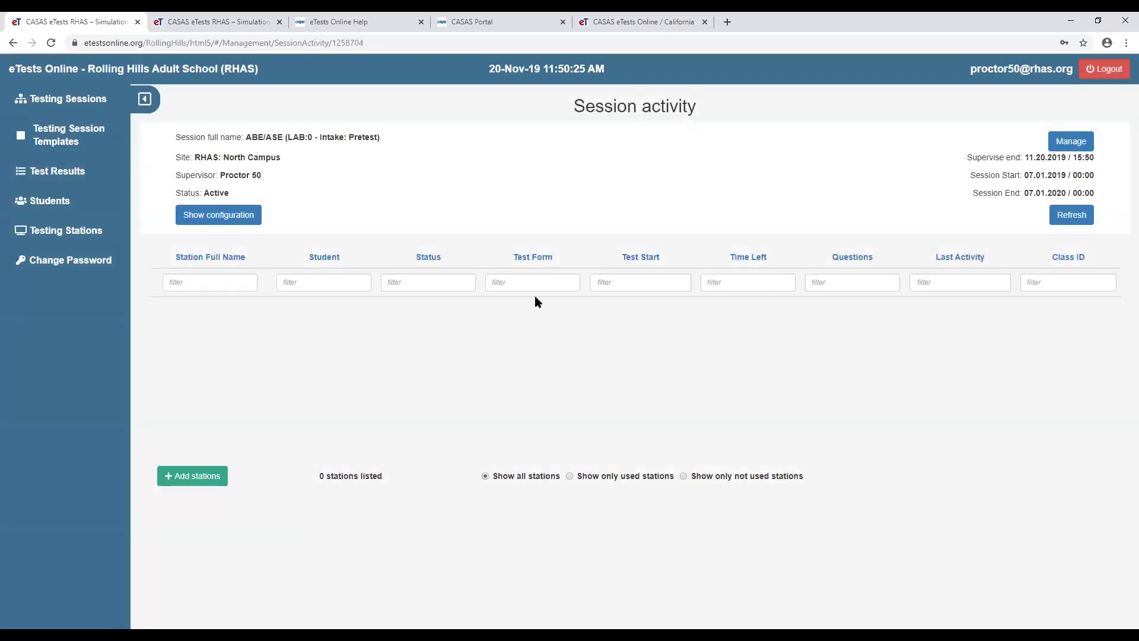
Confirm the session shows Active, then bring up the Add stations list.
{"action": "left_click", "coordinate": [608, 126]}
{"action": "left_click_drag", "start_coordinate": [208, 191], "coordinate": [233, 193]}
{"action": "left_click", "coordinate": [230, 194]}
{"action": "left_click", "coordinate": [235, 196]}
{"action": "left_click", "coordinate": [194, 482]}
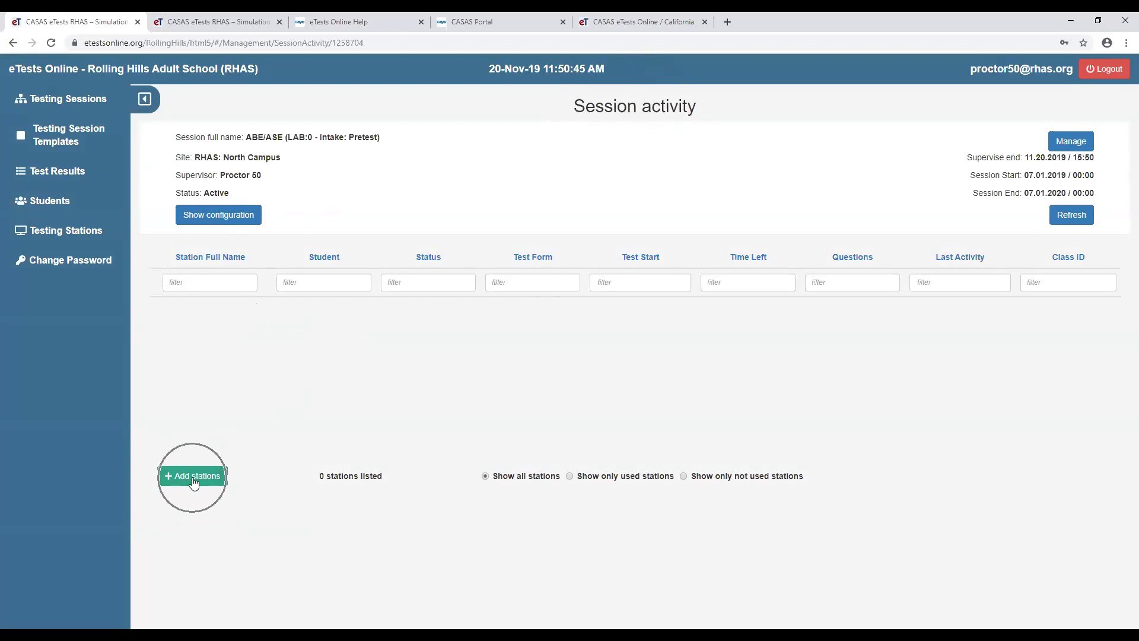
{"action": "left_click", "coordinate": [193, 481]}
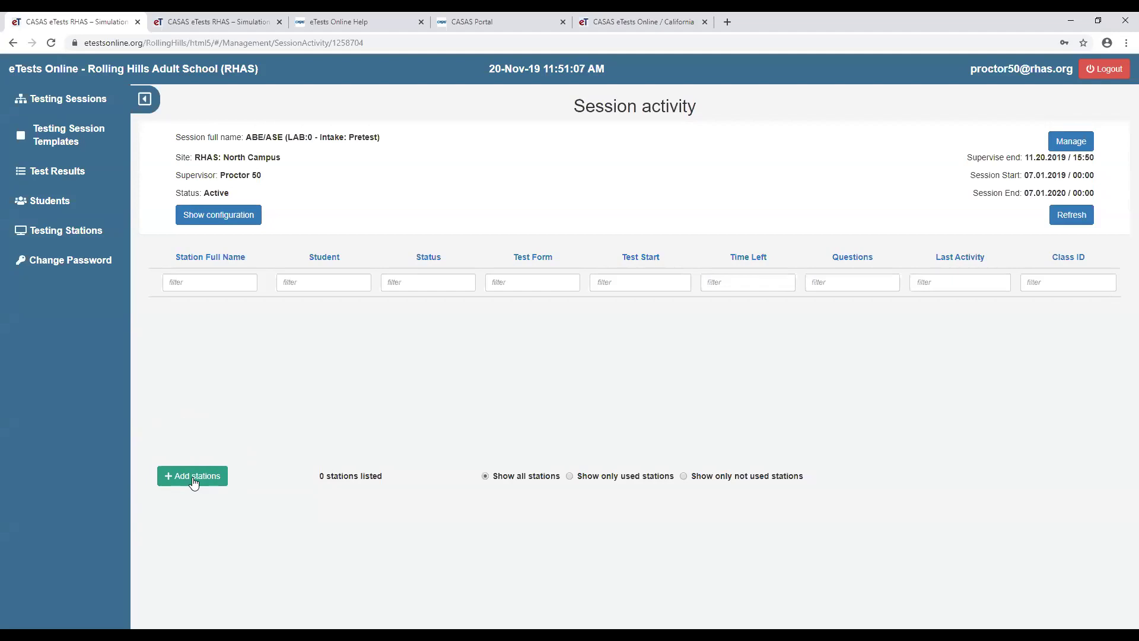
{"action": "left_click", "coordinate": [193, 483]}
{"action": "left_click", "coordinate": [191, 478]}
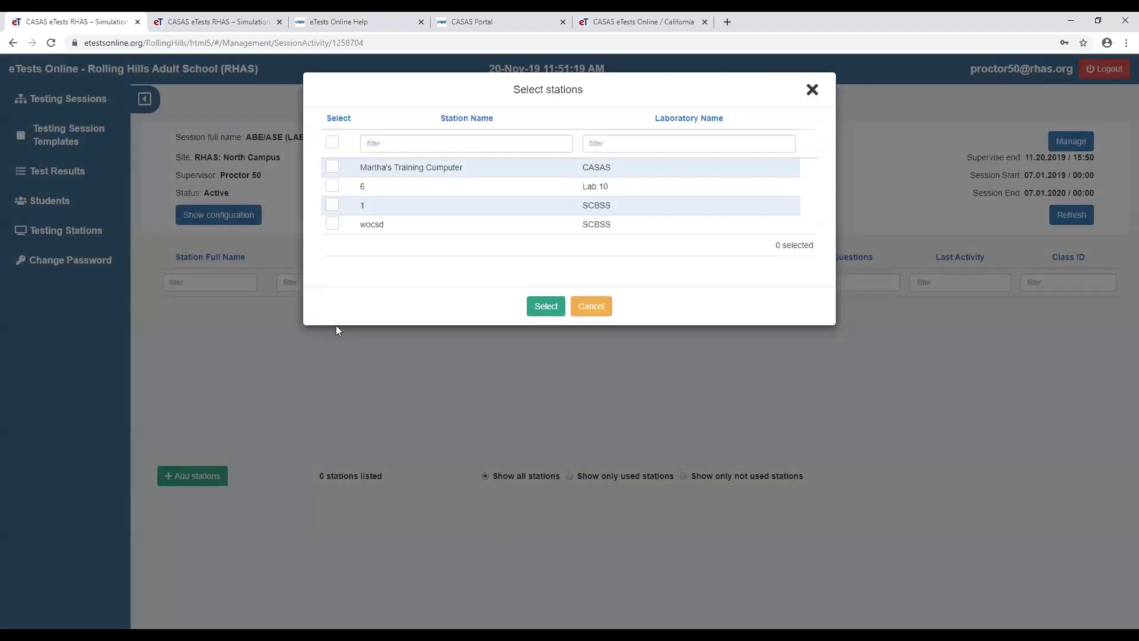
Add the training computer station, then select all three remaining stations and add them.
{"action": "left_click", "coordinate": [333, 169]}
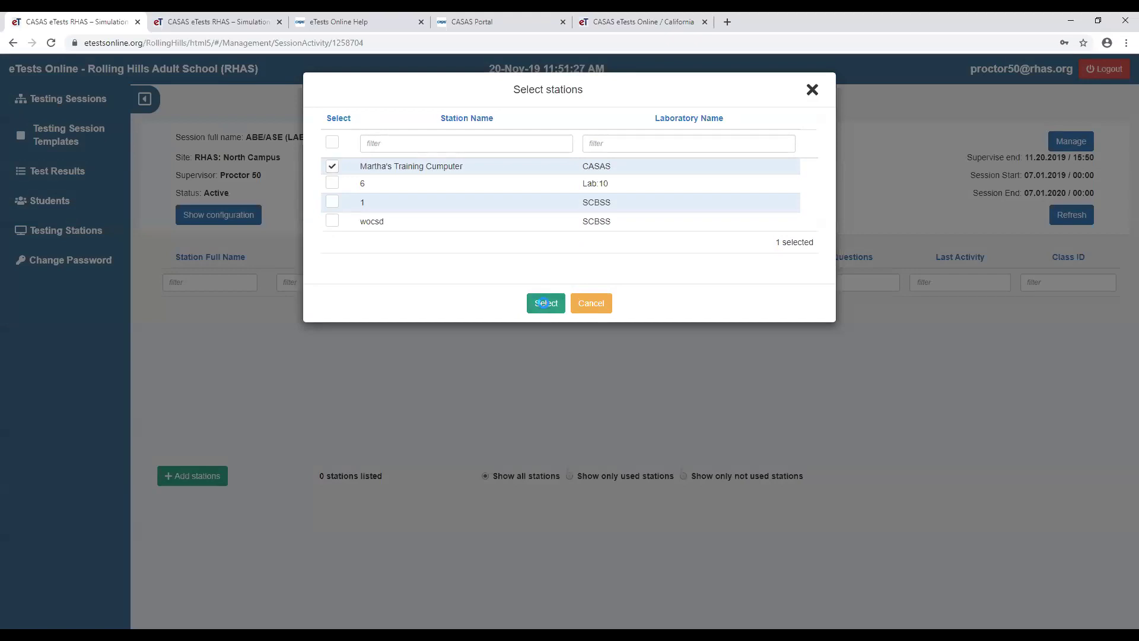
{"action": "left_click", "coordinate": [544, 304]}
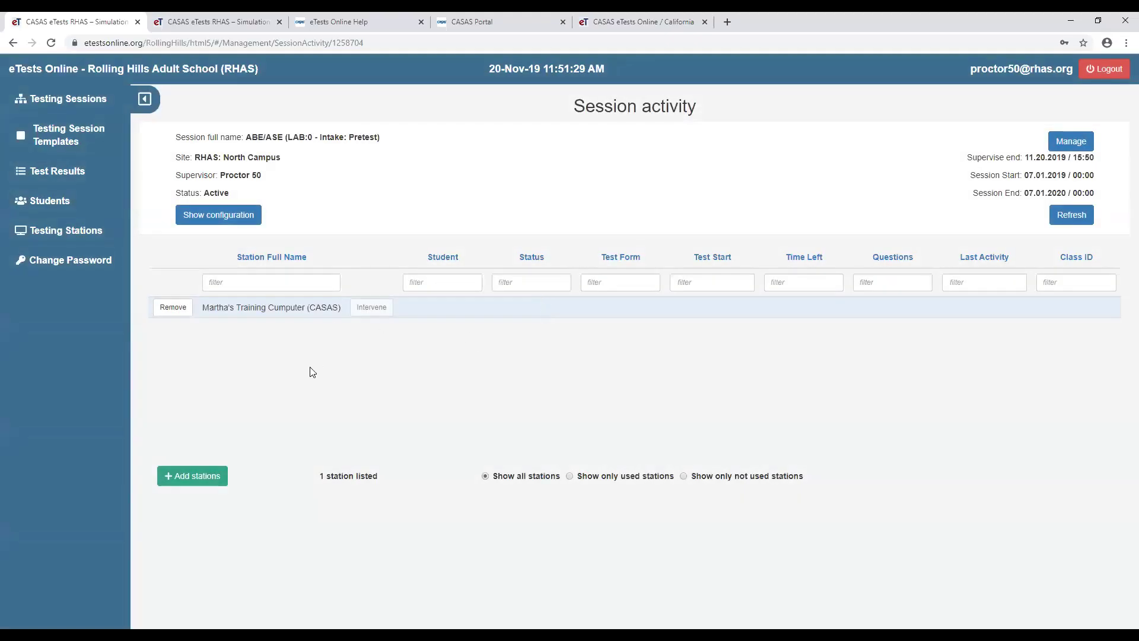
{"action": "left_click", "coordinate": [189, 477]}
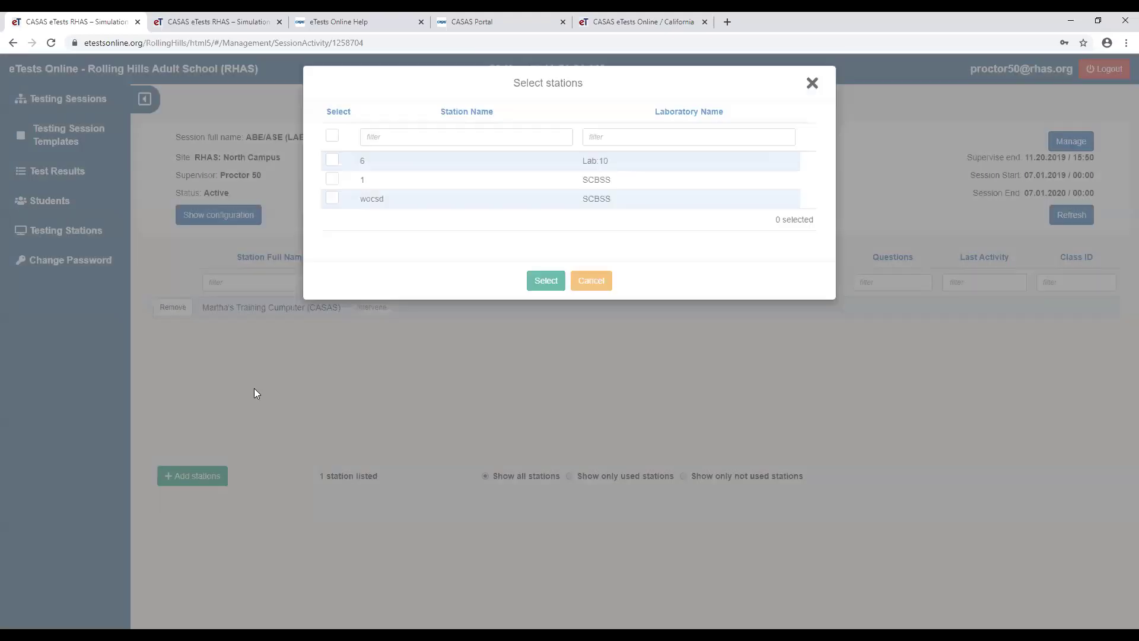
{"action": "left_click", "coordinate": [332, 143]}
{"action": "left_click", "coordinate": [555, 281]}
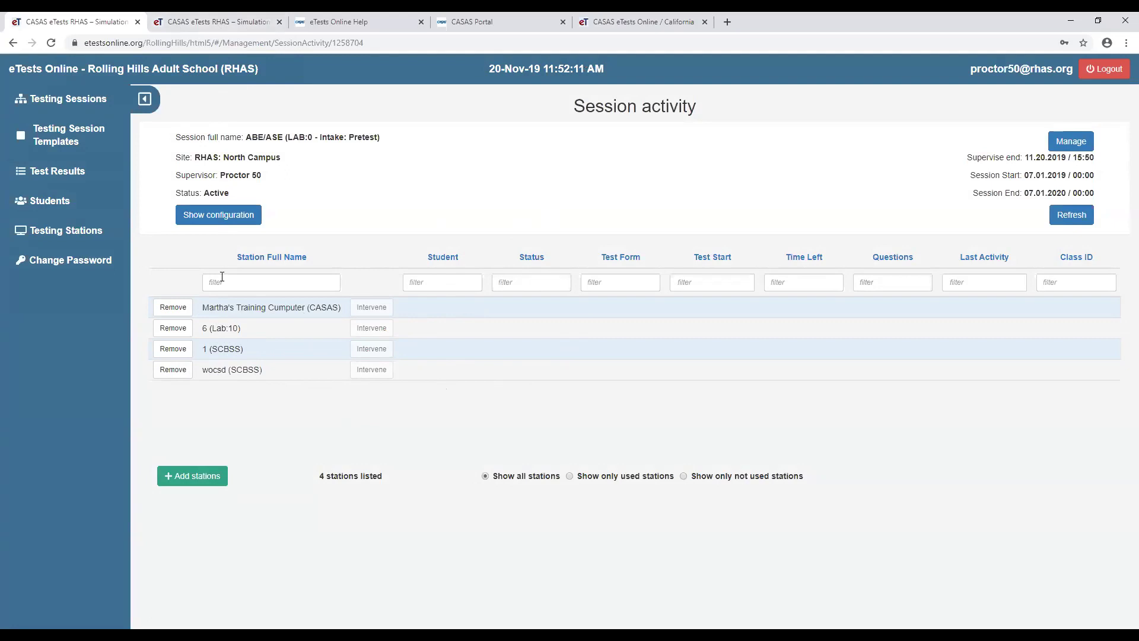
Switch to the test-taker start page tab, select its web address, and begin a test.
{"action": "left_click", "coordinate": [217, 23]}
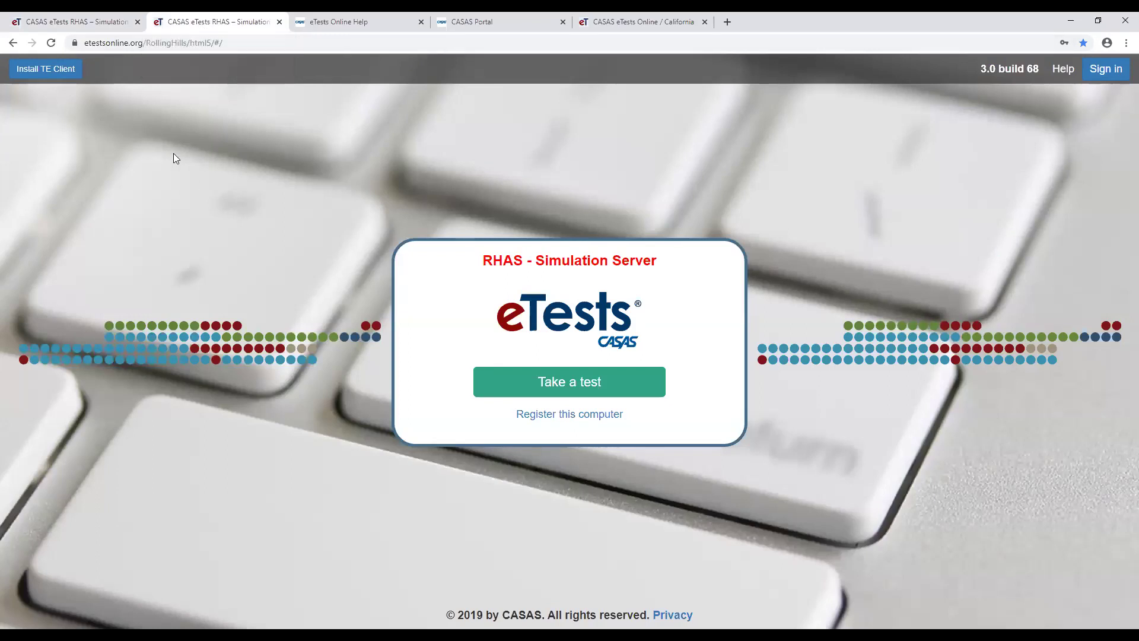
{"action": "left_click", "coordinate": [236, 40]}
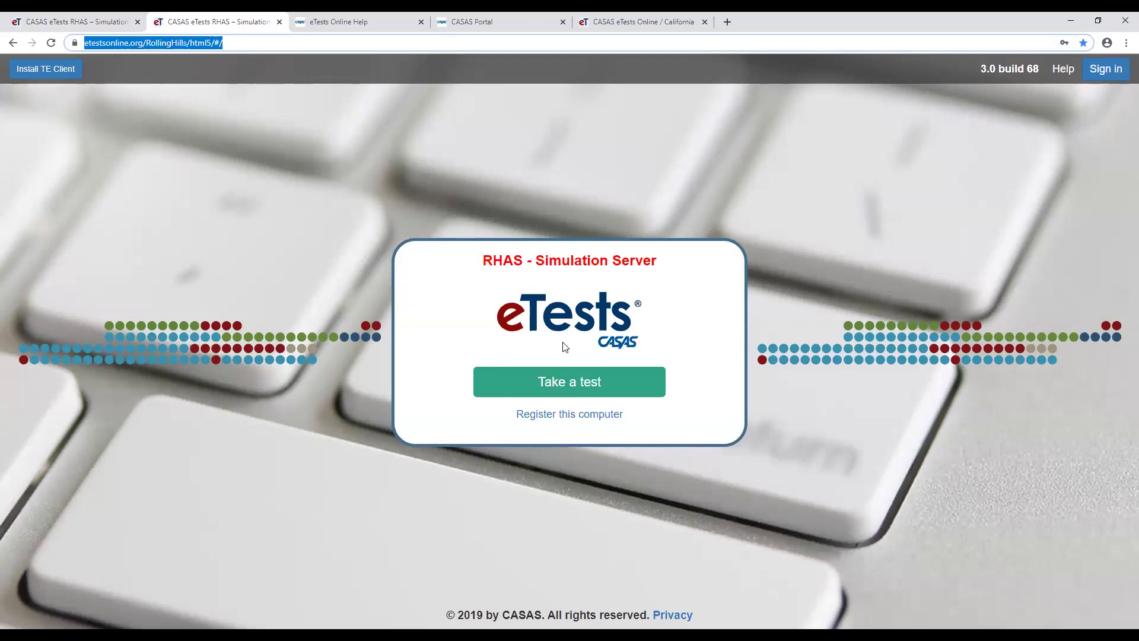
{"action": "left_click", "coordinate": [566, 386]}
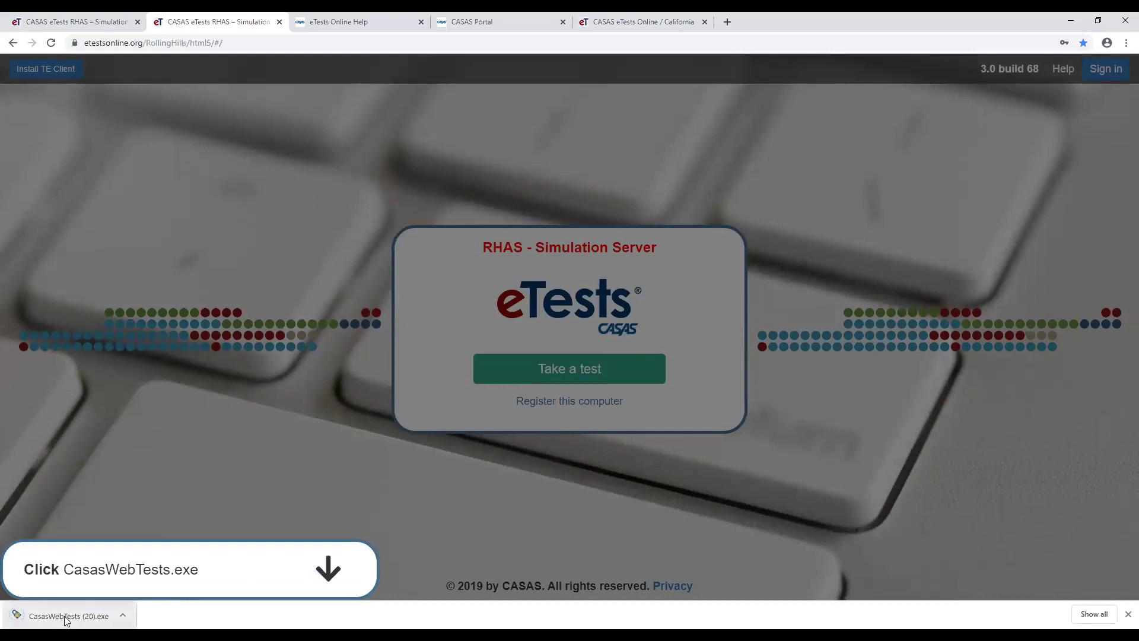
Show the downloaded CasasWebTests (20).exe installer in its folder.
{"action": "left_click", "coordinate": [68, 620]}
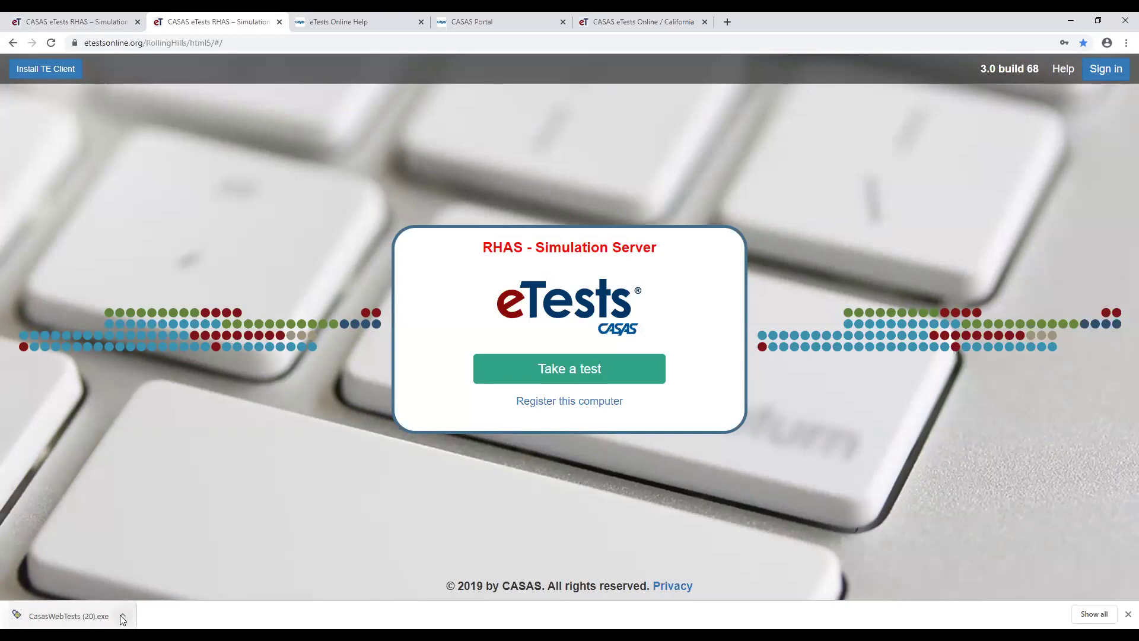
{"action": "left_click", "coordinate": [124, 615]}
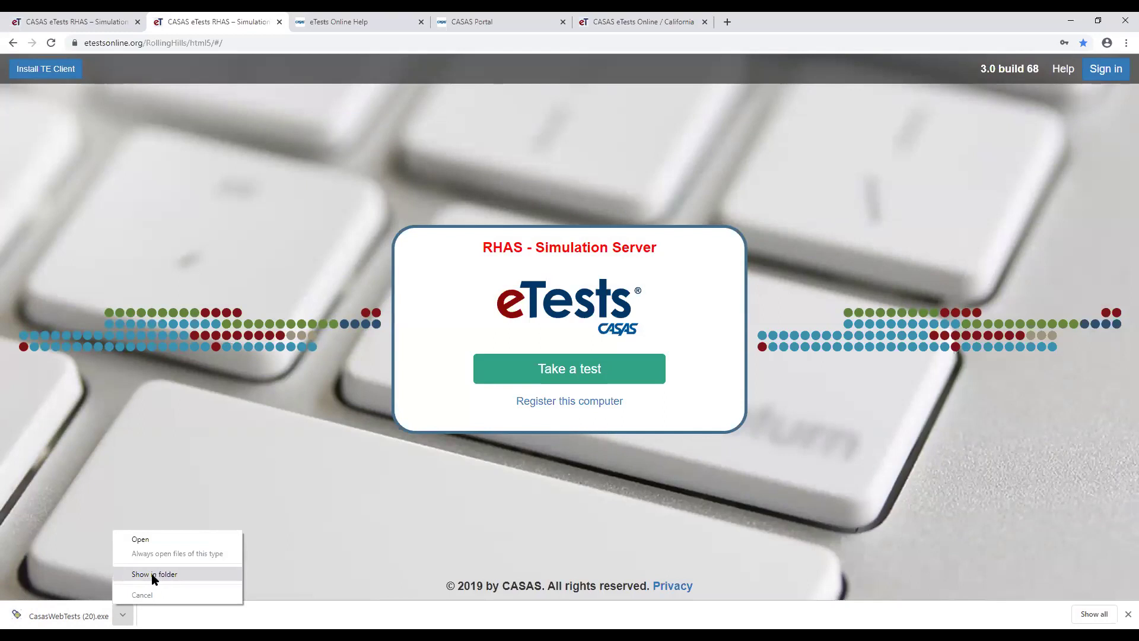
{"action": "left_click", "coordinate": [153, 575]}
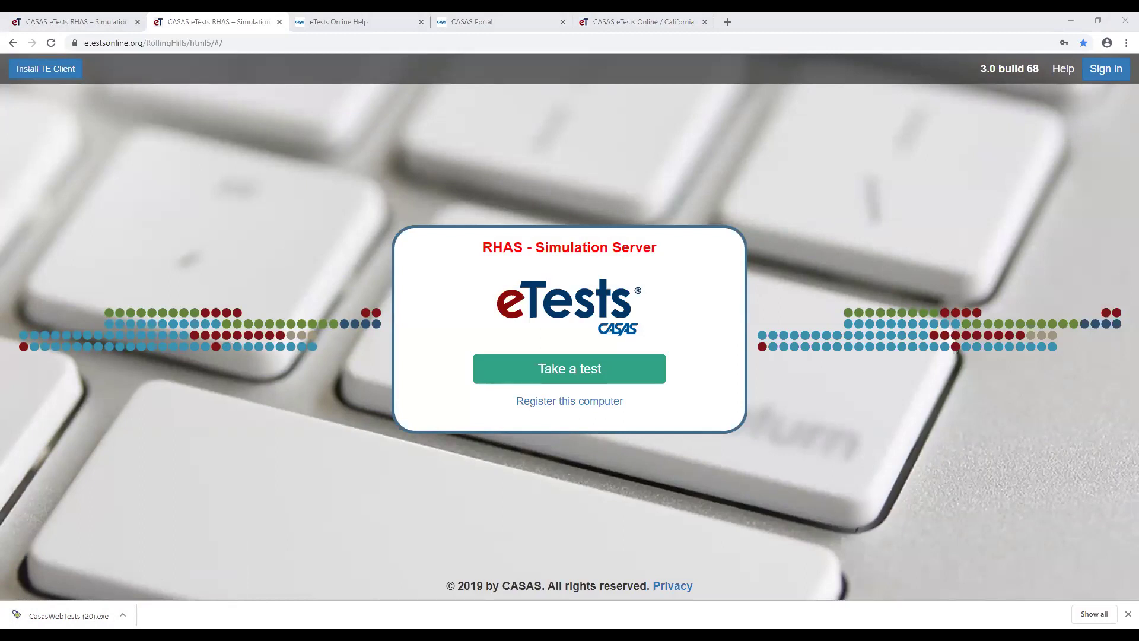
{"action": "left_click", "coordinate": [303, 189]}
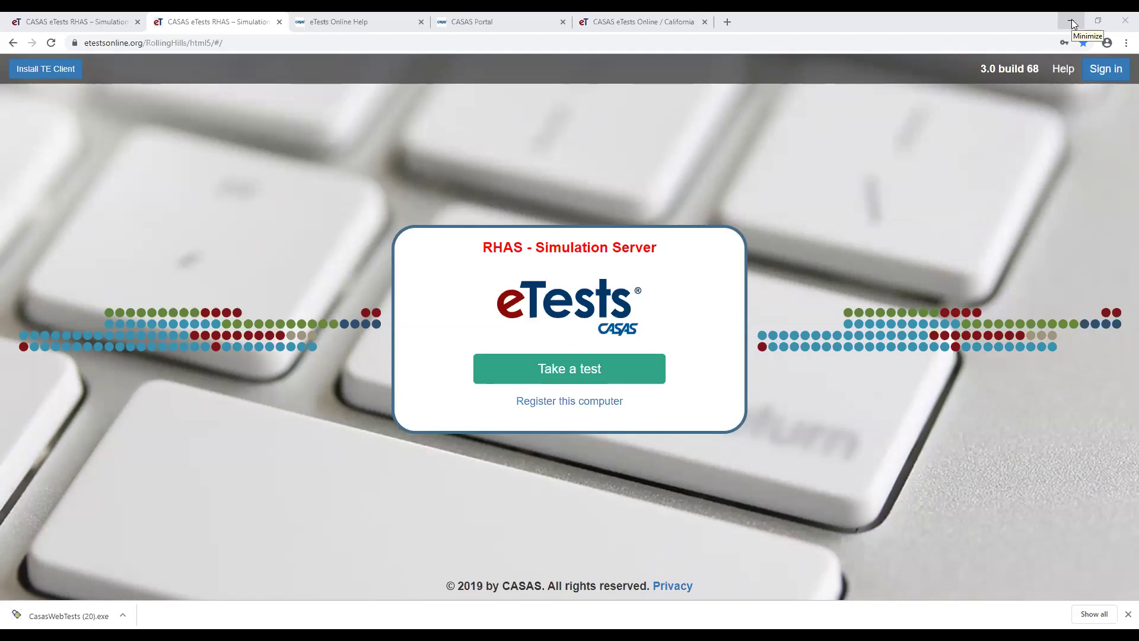
Minimize Chrome, move CasasWebTests (20) to the desktop, and run it as administrator.
{"action": "left_click", "coordinate": [1071, 23]}
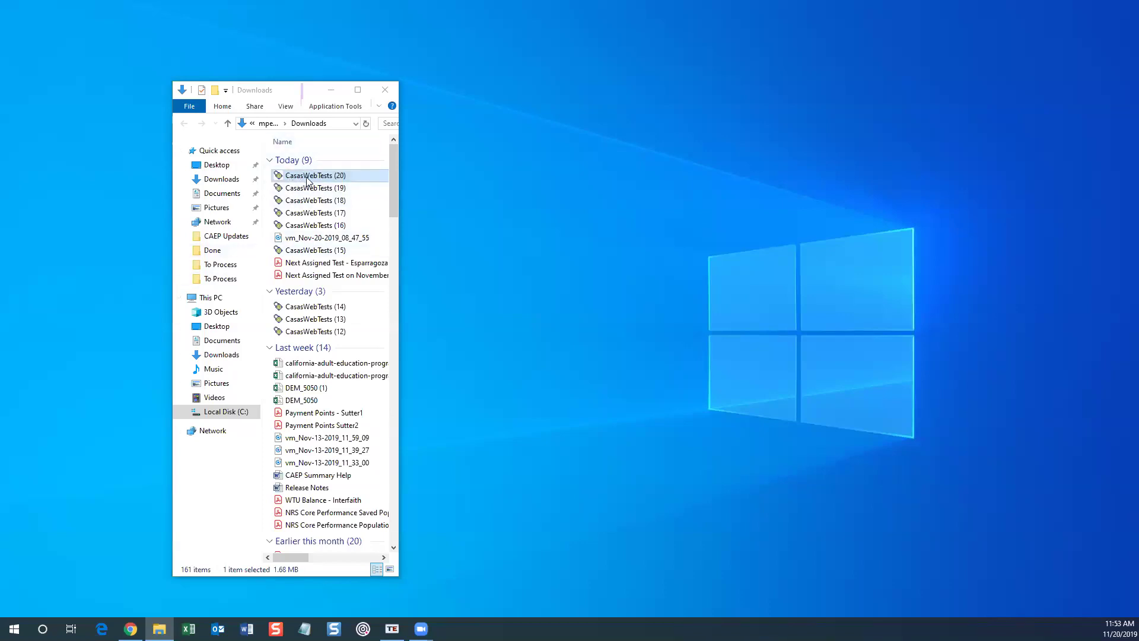
{"action": "left_click_drag", "start_coordinate": [308, 178], "coordinate": [565, 263]}
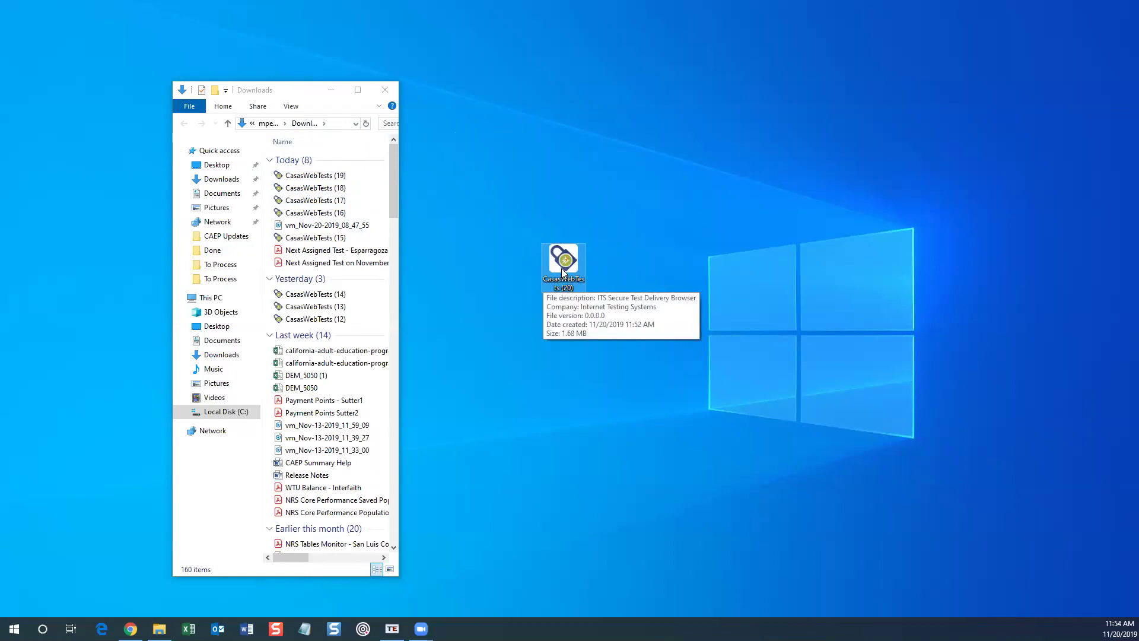
{"action": "left_click", "coordinate": [558, 269]}
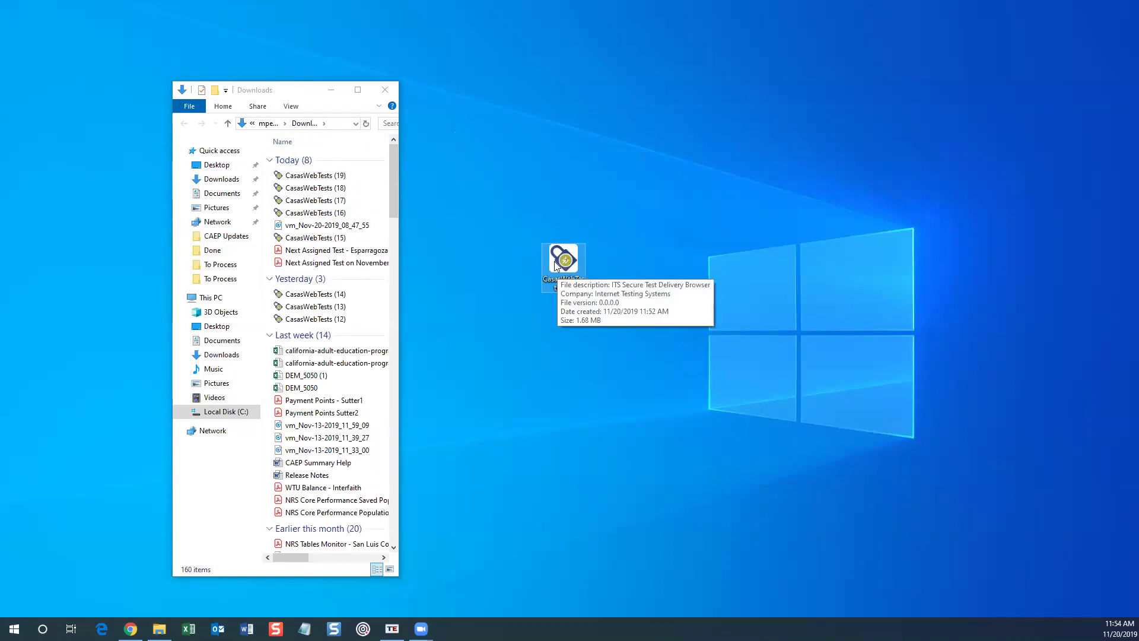
{"action": "right_click", "coordinate": [555, 262]}
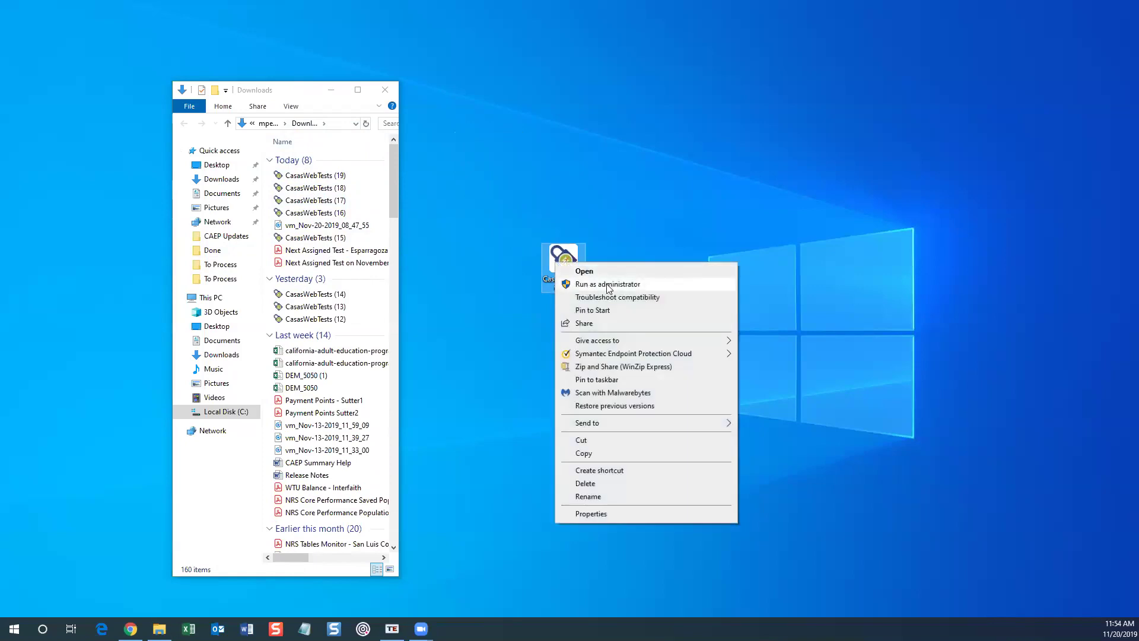
{"action": "left_click", "coordinate": [521, 305]}
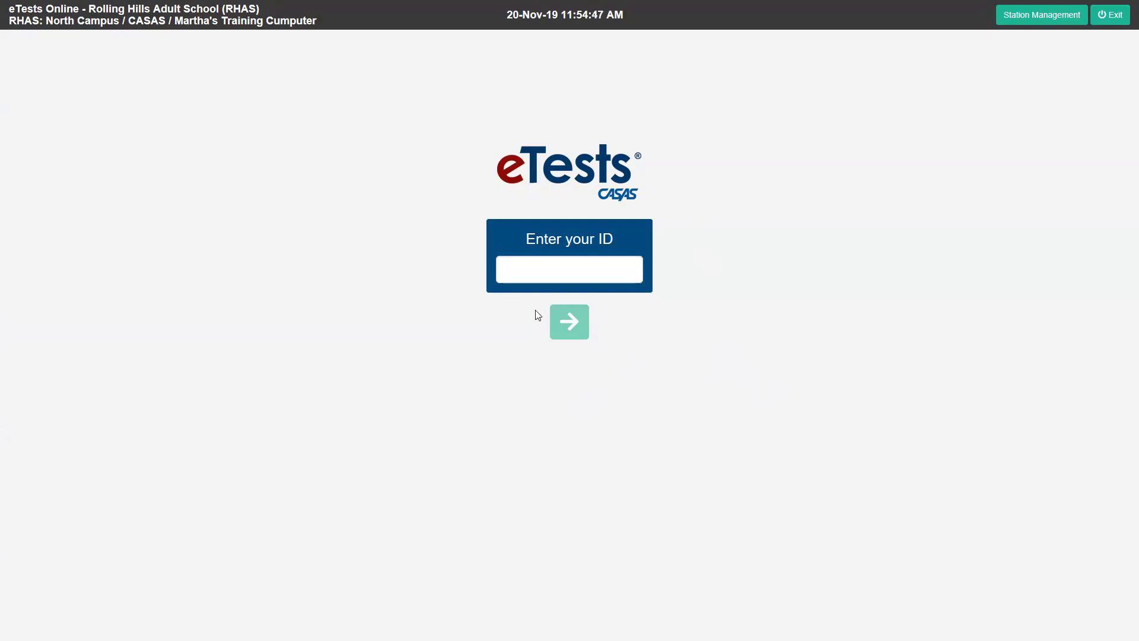
Enter the student's ID number in the test client and submit it.
{"action": "left_click", "coordinate": [523, 267]}
{"action": "type", "text": "12"}
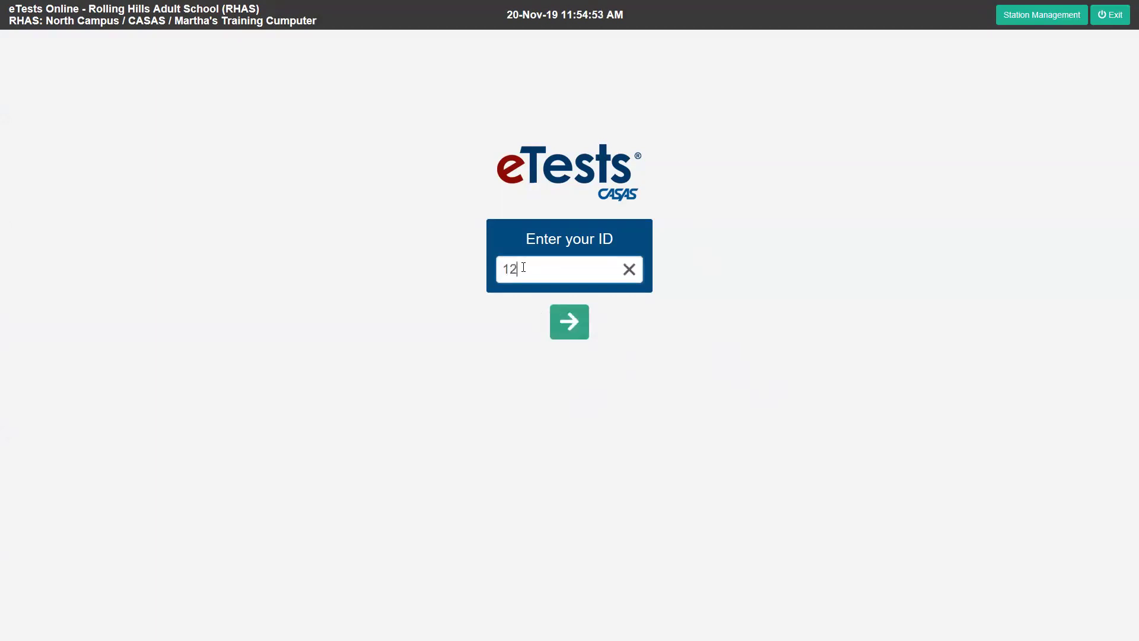
{"action": "type", "text": "3456789"}
{"action": "left_click", "coordinate": [563, 323]}
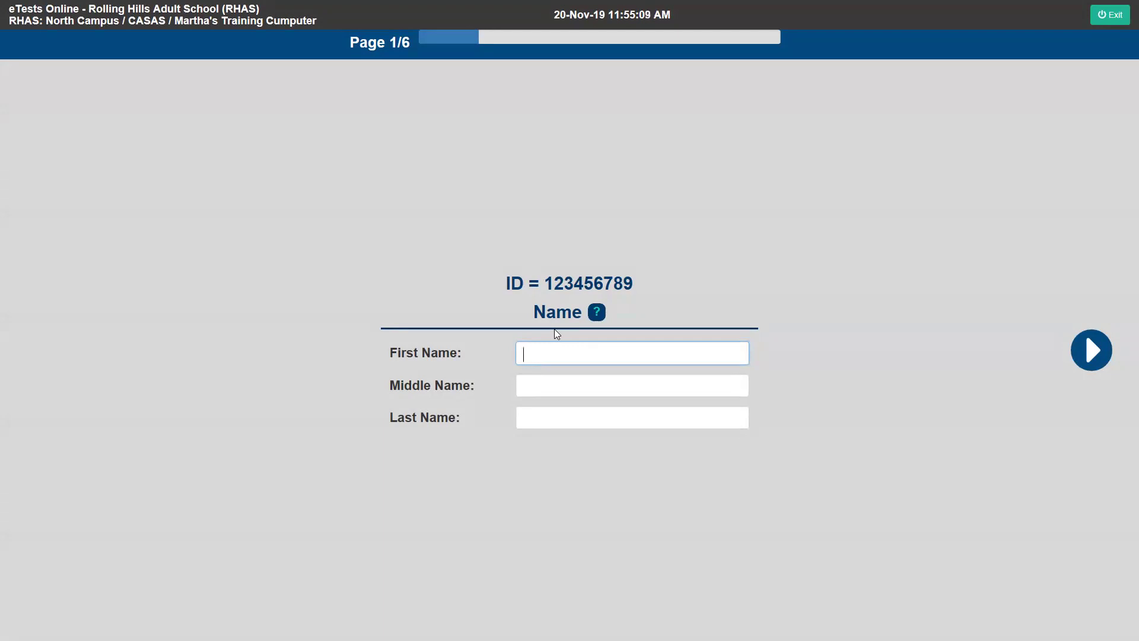
Enter the student's first and last name and continue to the barriers page.
{"action": "left_click", "coordinate": [553, 427]}
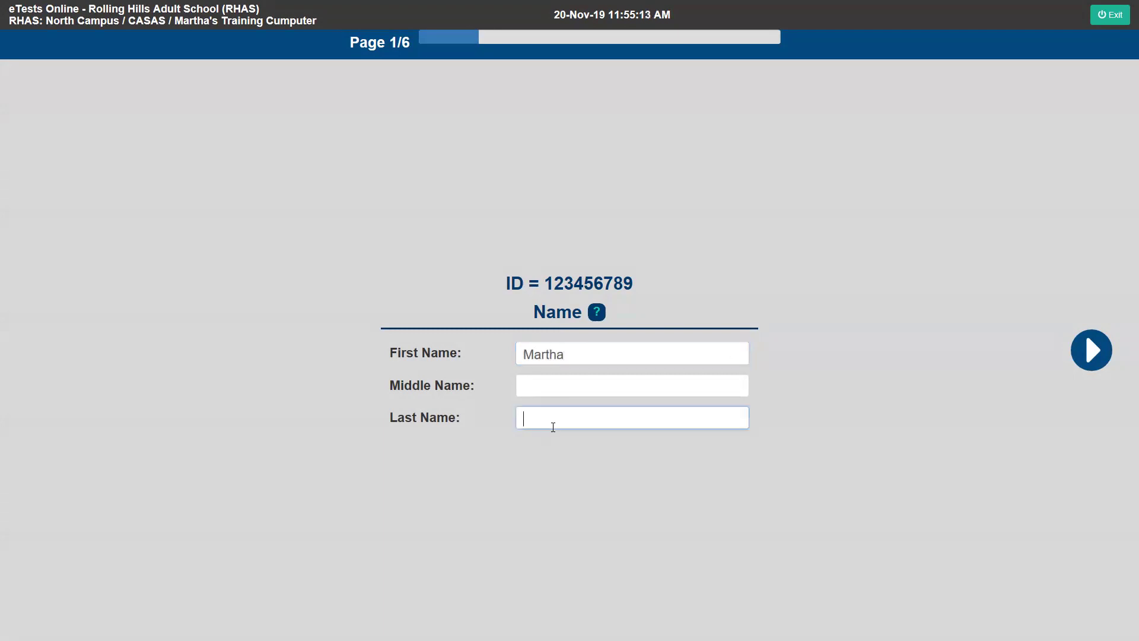
{"action": "left_click", "coordinate": [1094, 357]}
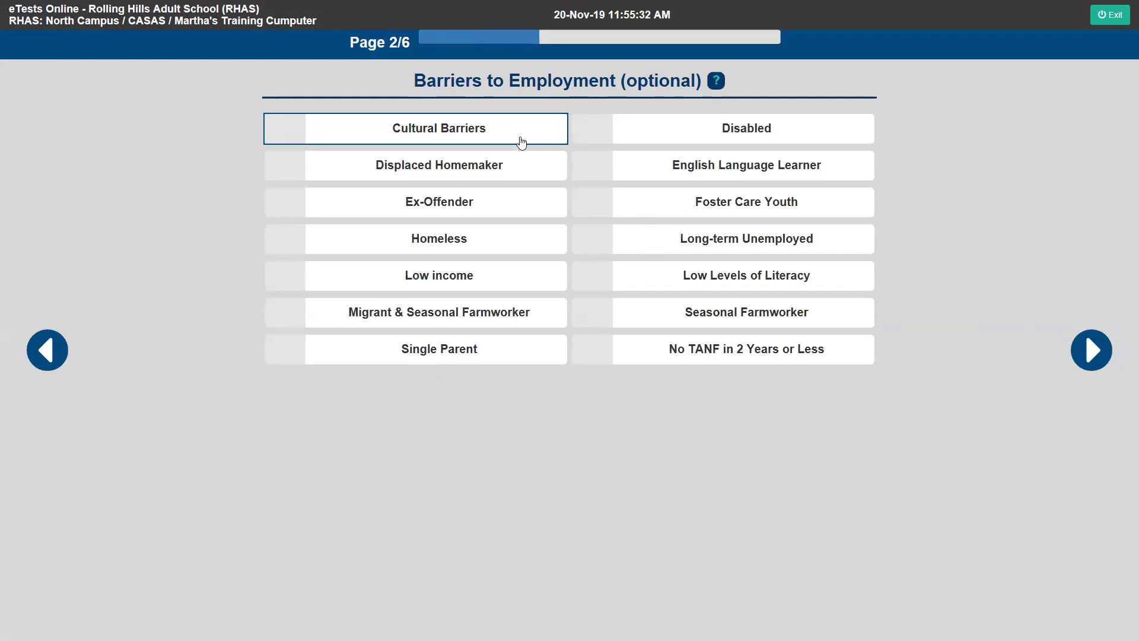
Mark Cultural Barriers, Disabled and English Language Learner, then choose Improve basic skills as primary goal.
{"action": "left_click", "coordinate": [286, 136]}
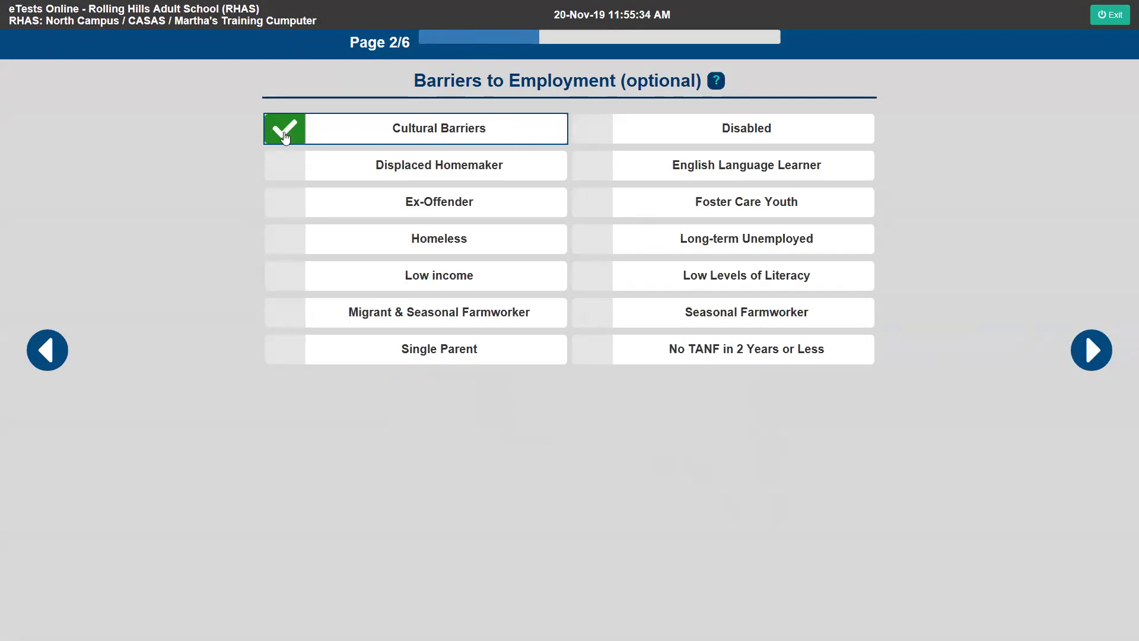
{"action": "left_click", "coordinate": [640, 136]}
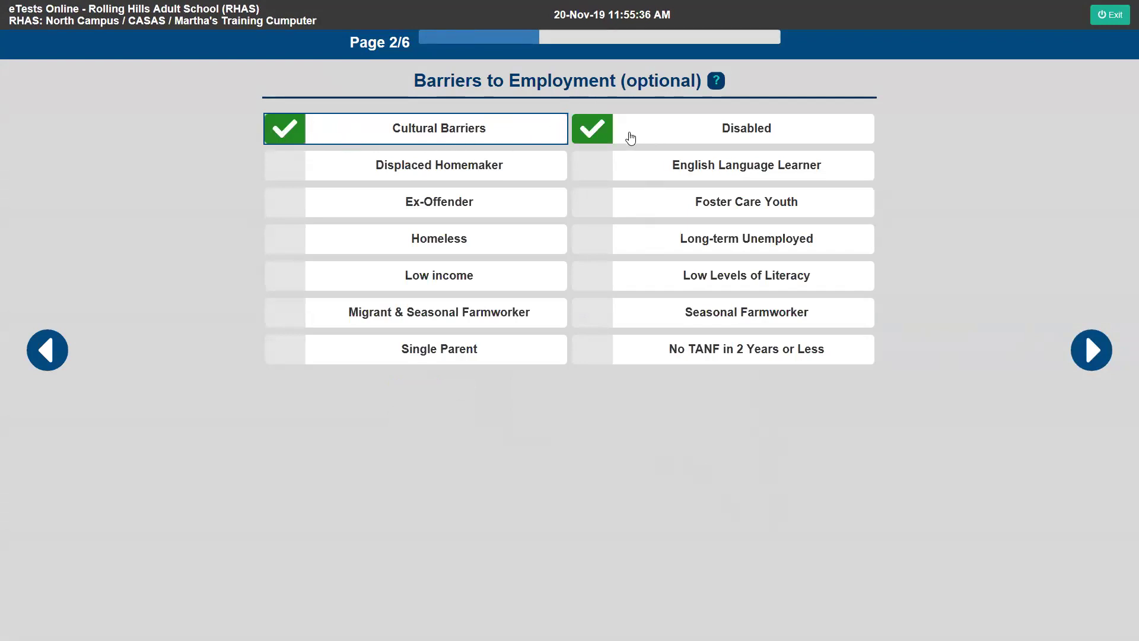
{"action": "left_click", "coordinate": [601, 169]}
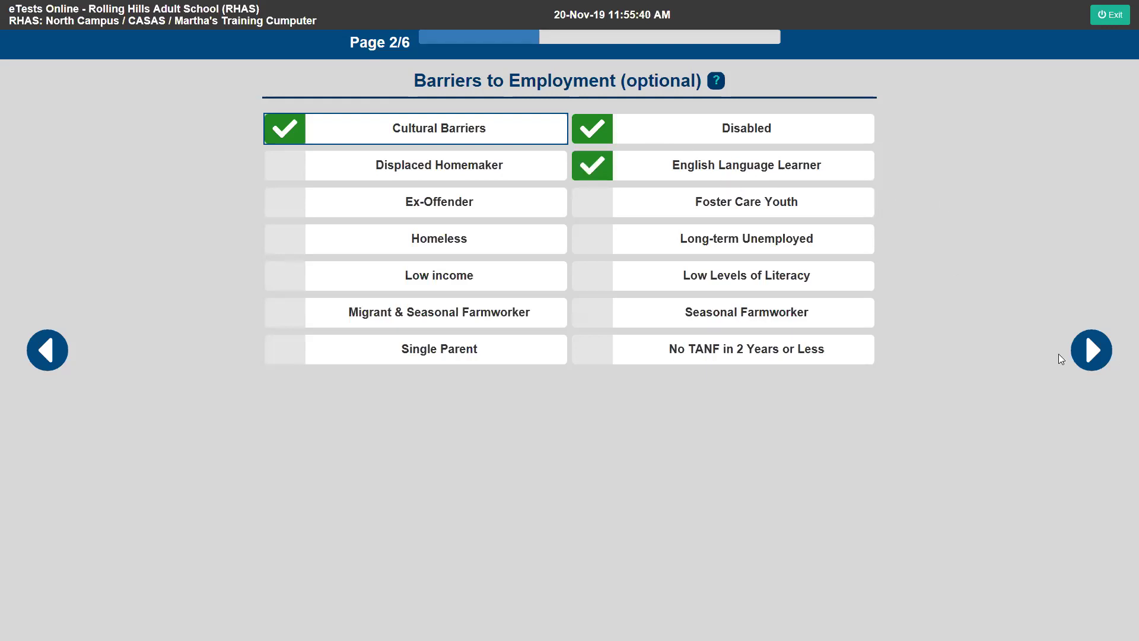
{"action": "left_click", "coordinate": [1089, 350]}
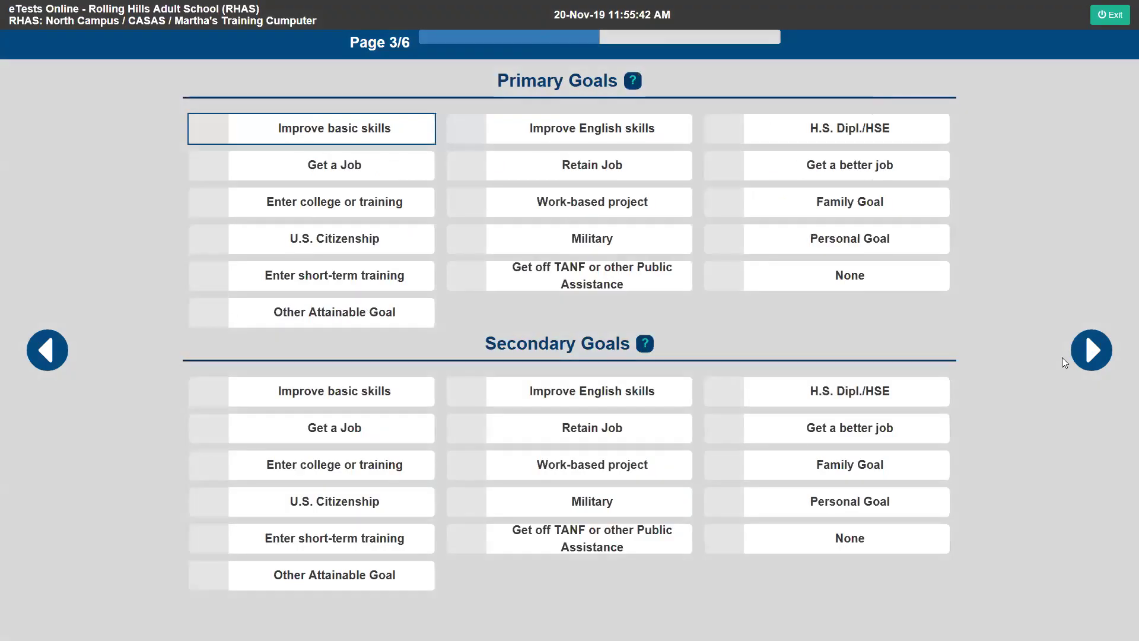
{"action": "left_click", "coordinate": [352, 137]}
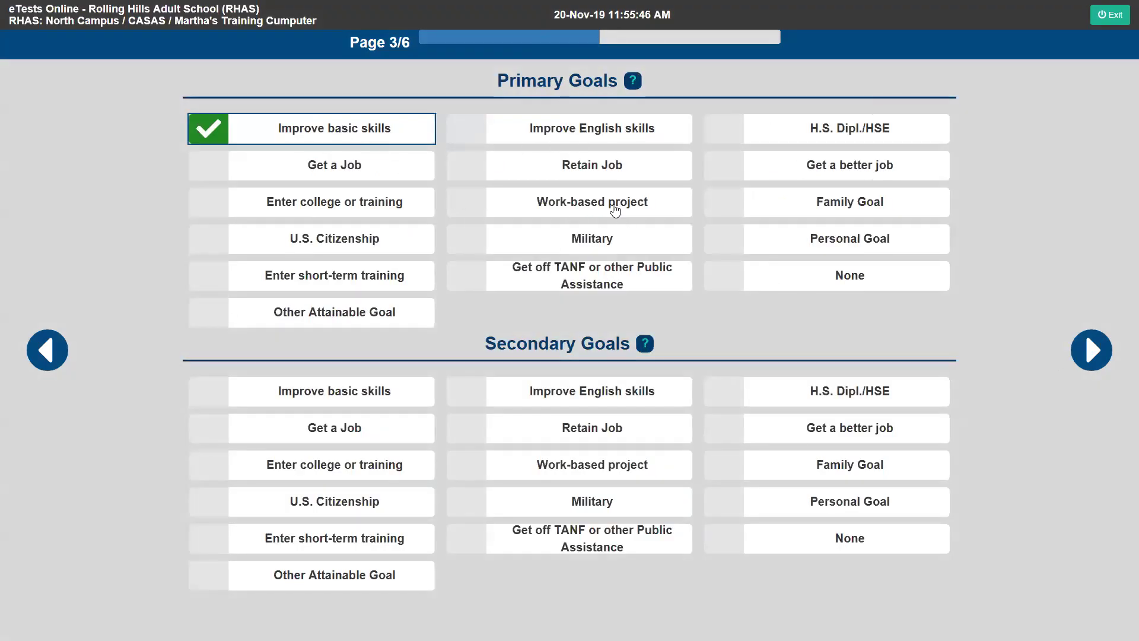
Choose Retain Job and Family Goal as the secondary goals.
{"action": "left_click", "coordinate": [628, 433]}
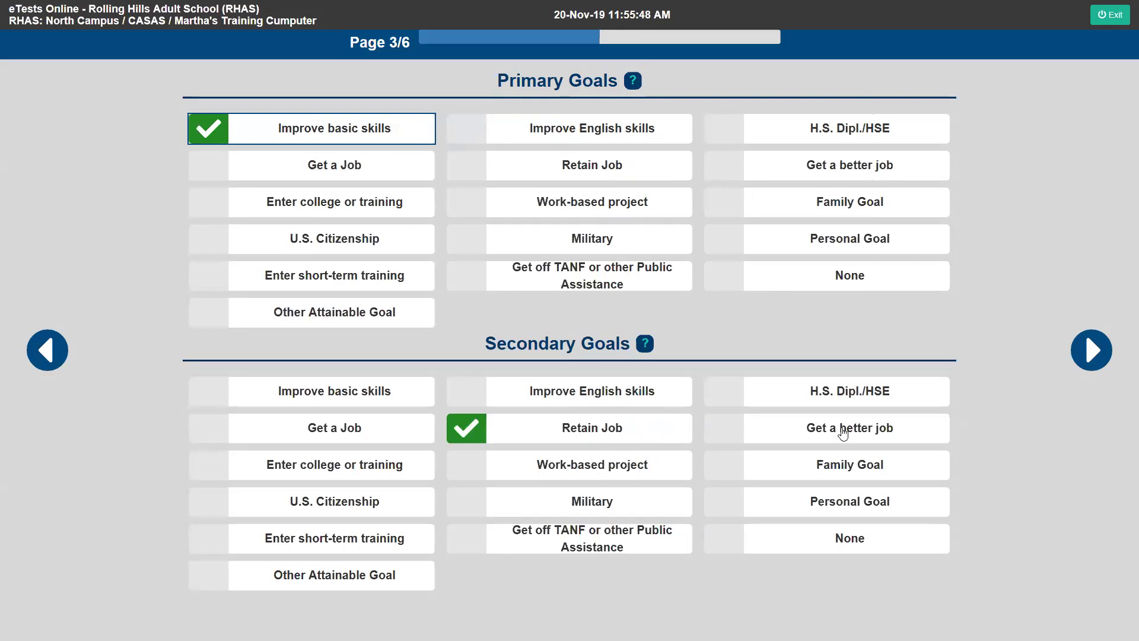
{"action": "left_click", "coordinate": [879, 433]}
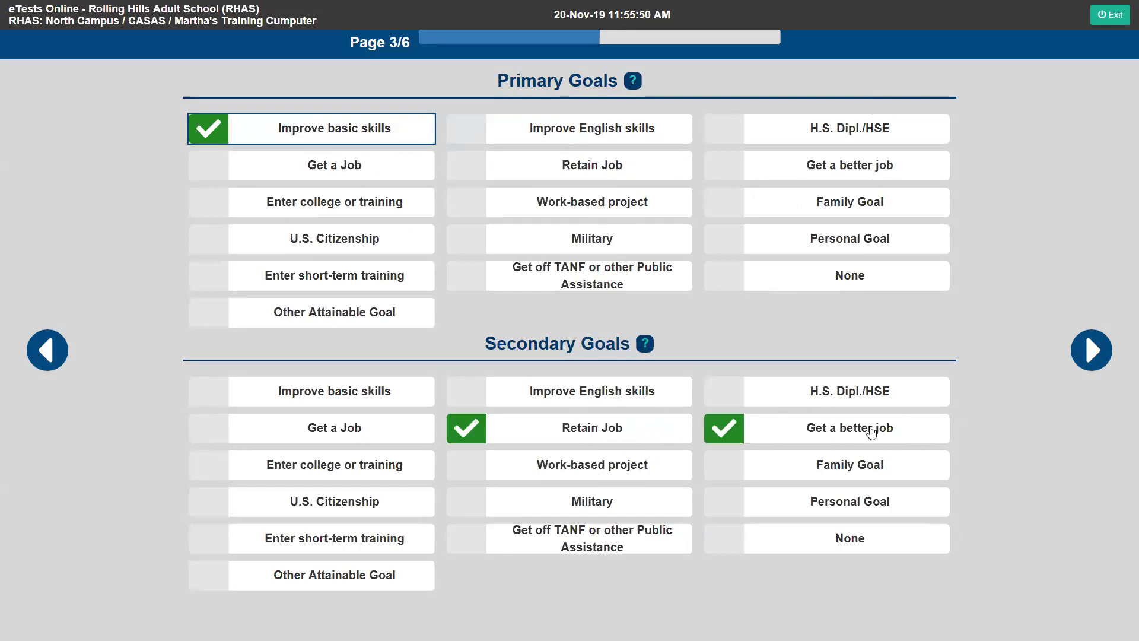
{"action": "left_click", "coordinate": [803, 435]}
{"action": "left_click", "coordinate": [805, 465]}
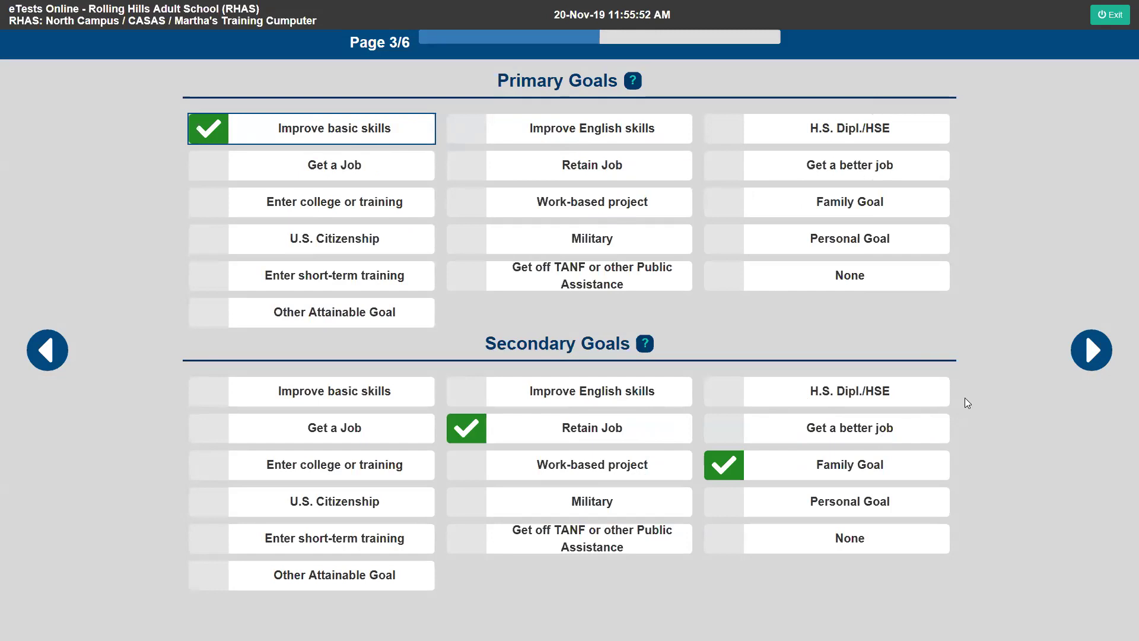
Answer Female for gender and set the date of birth to February 11, 1977.
{"action": "left_click", "coordinate": [1089, 352]}
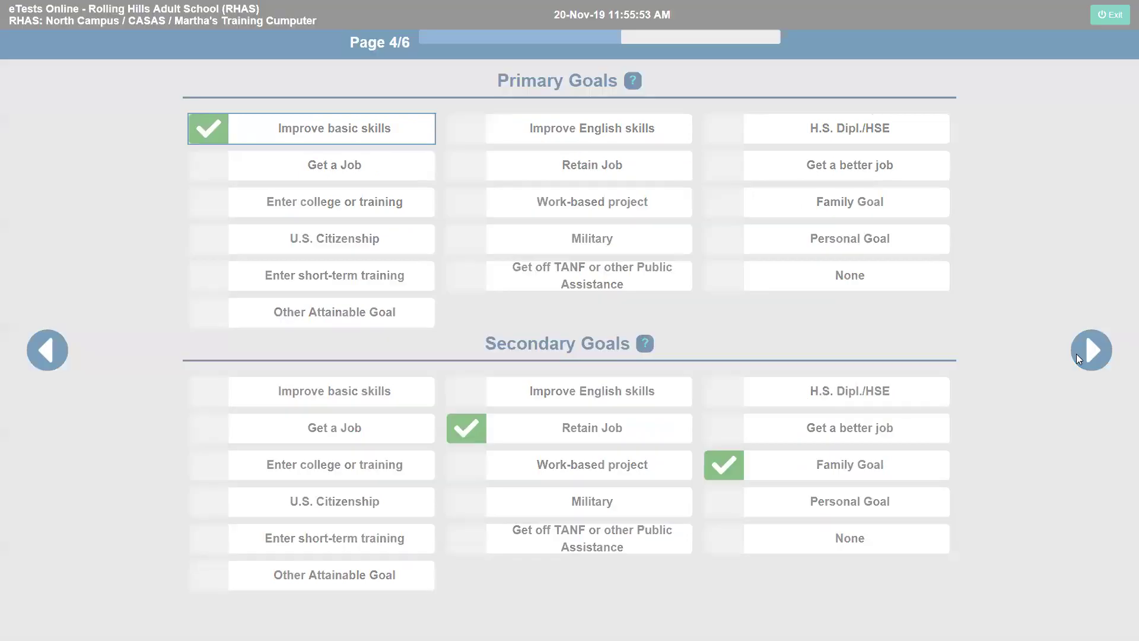
{"action": "left_click", "coordinate": [549, 382]}
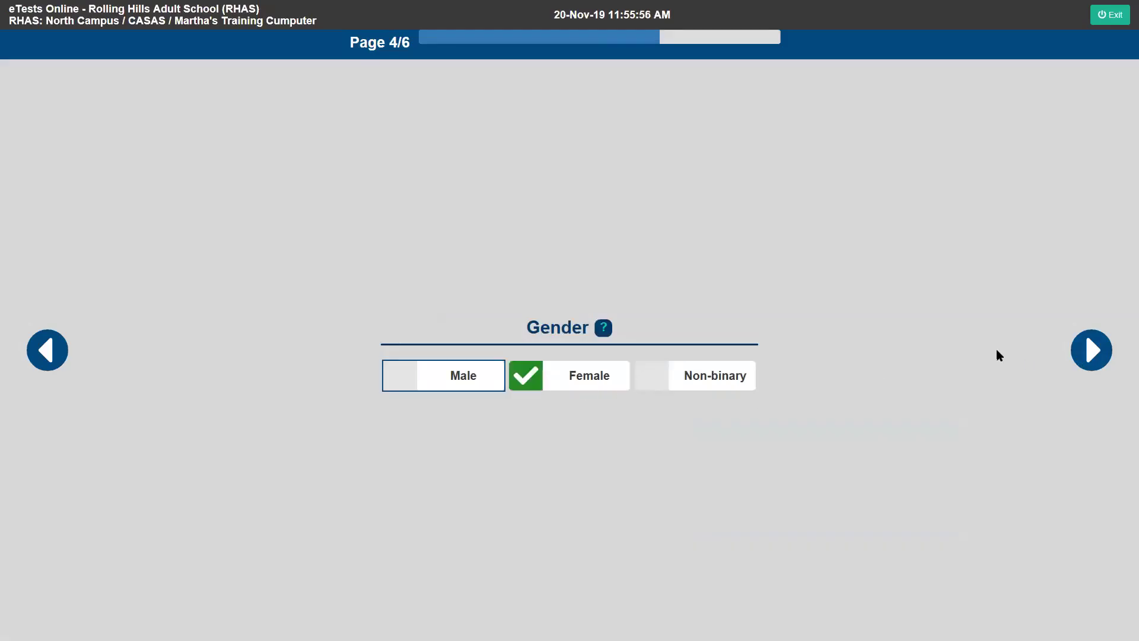
{"action": "left_click", "coordinate": [1084, 351]}
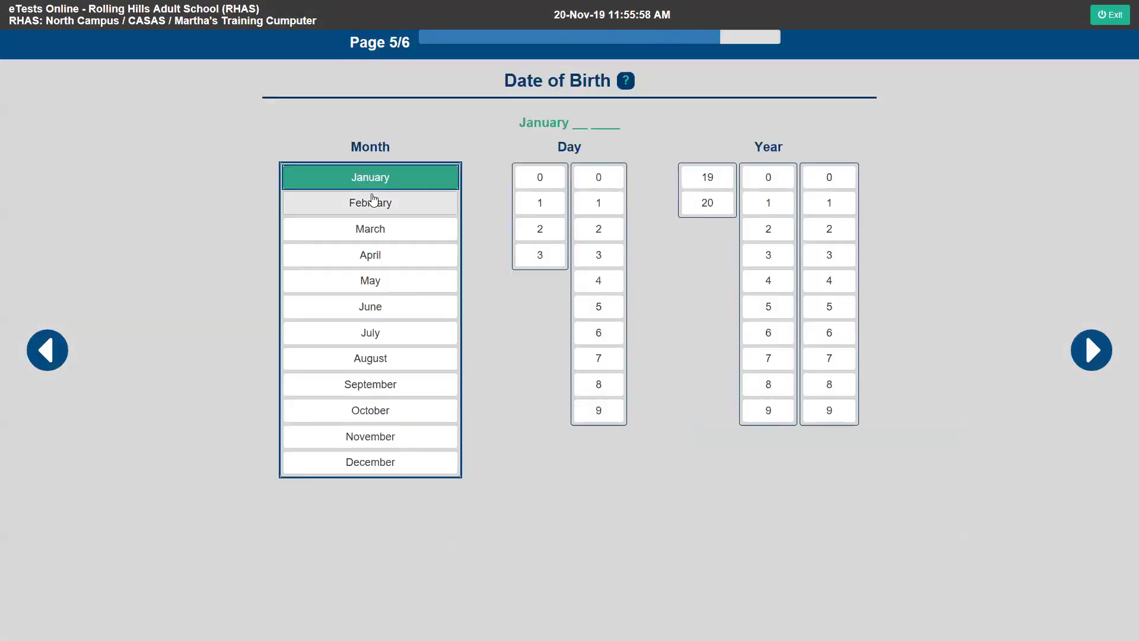
{"action": "left_click", "coordinate": [368, 209]}
{"action": "left_click", "coordinate": [540, 203]}
{"action": "left_click", "coordinate": [598, 202]}
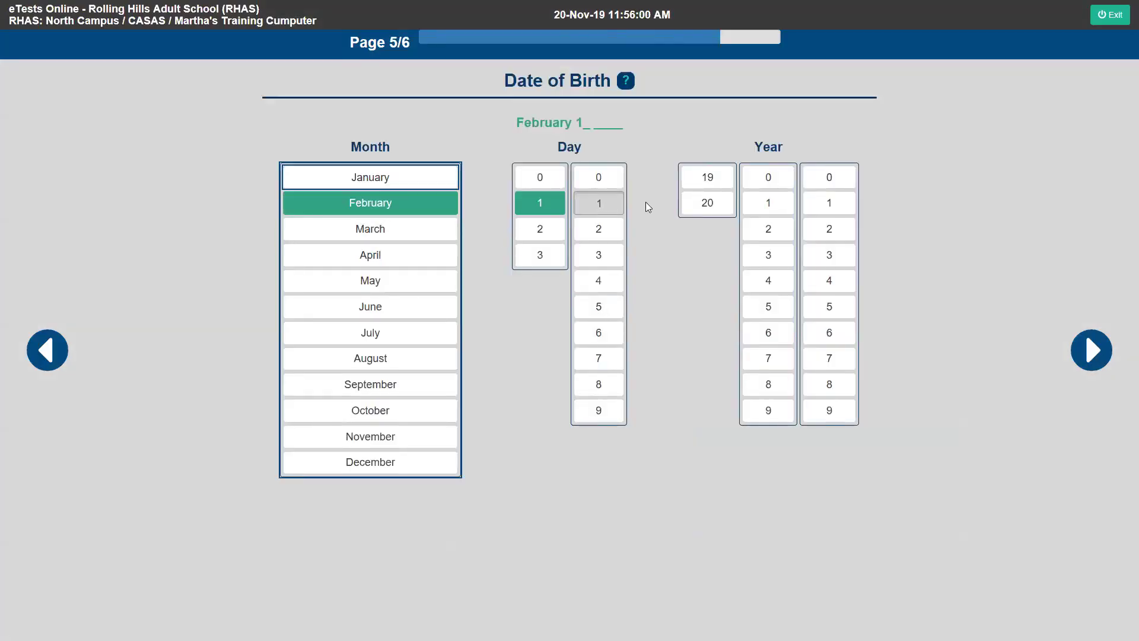
{"action": "left_click", "coordinate": [696, 177]}
{"action": "left_click", "coordinate": [768, 358]}
{"action": "left_click", "coordinate": [829, 358]}
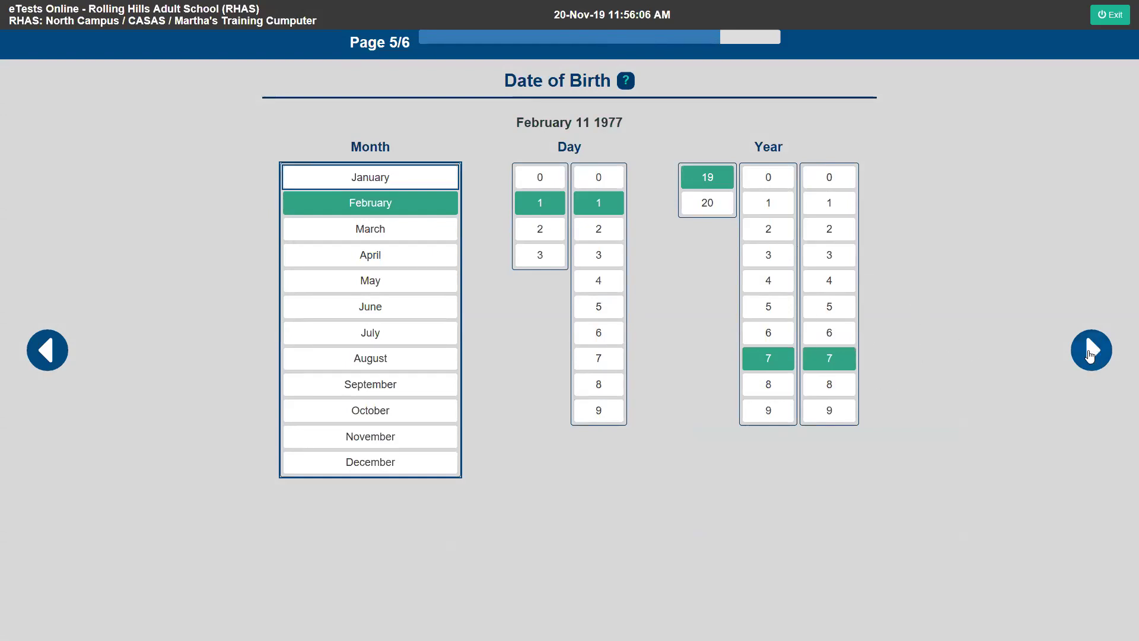
Enter the five-digit zip code with its four-digit extension and go to the Review Page.
{"action": "left_click", "coordinate": [1090, 355]}
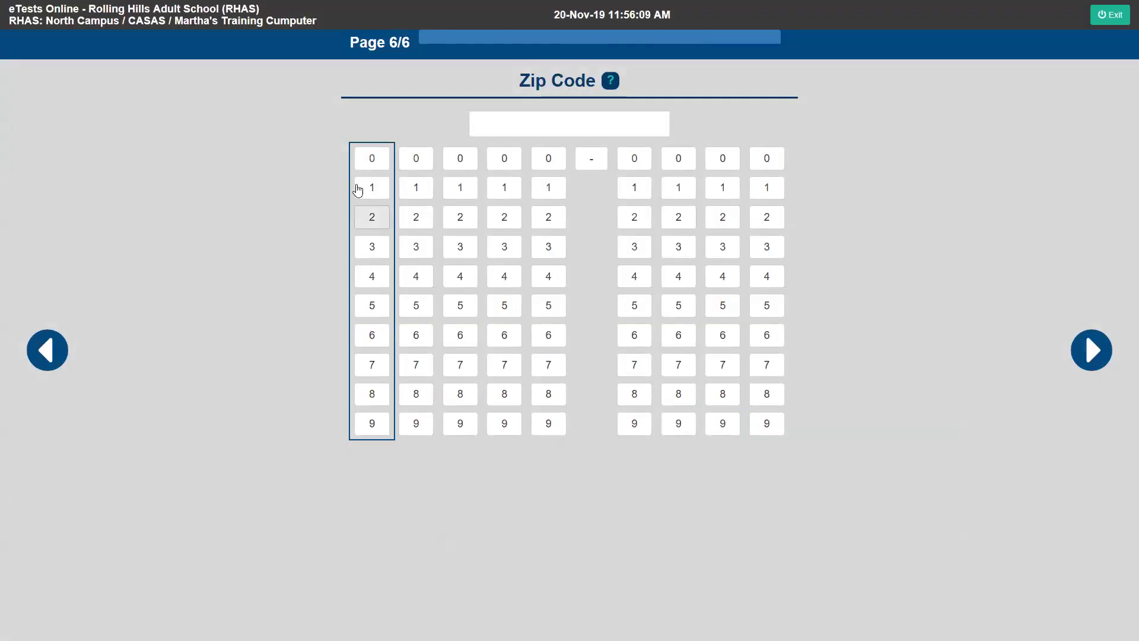
{"action": "left_click", "coordinate": [370, 252]}
{"action": "left_click", "coordinate": [420, 249]}
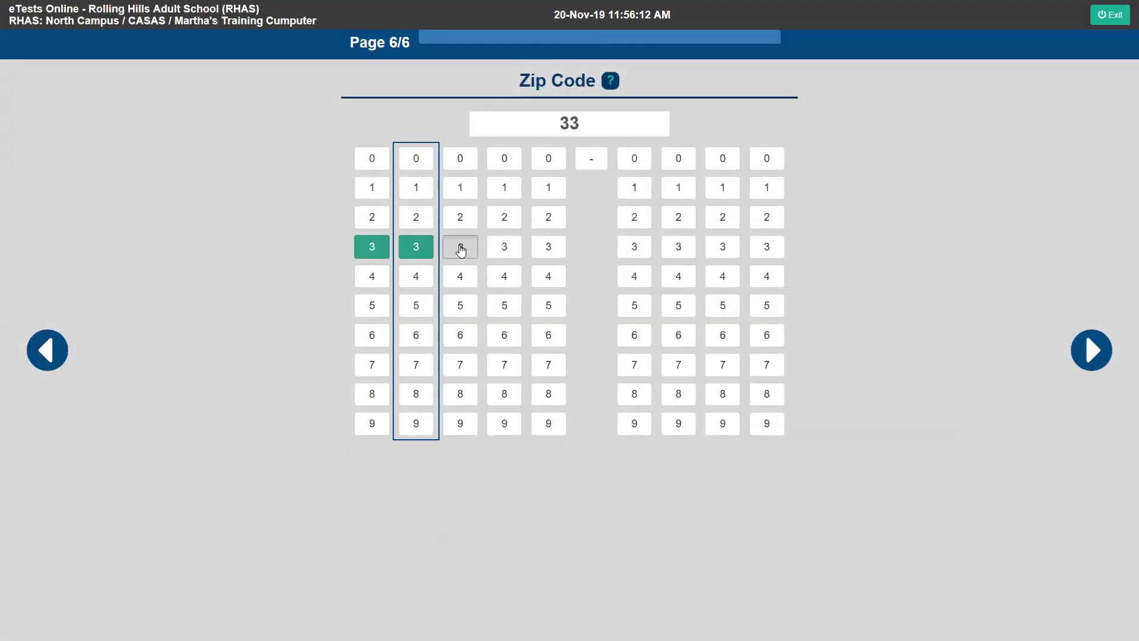
{"action": "left_click", "coordinate": [461, 247]}
{"action": "left_click", "coordinate": [504, 248]}
{"action": "left_click", "coordinate": [548, 248]}
{"action": "left_click", "coordinate": [635, 249]}
{"action": "left_click", "coordinate": [678, 247]}
{"action": "left_click", "coordinate": [722, 247]}
{"action": "left_click", "coordinate": [766, 247]}
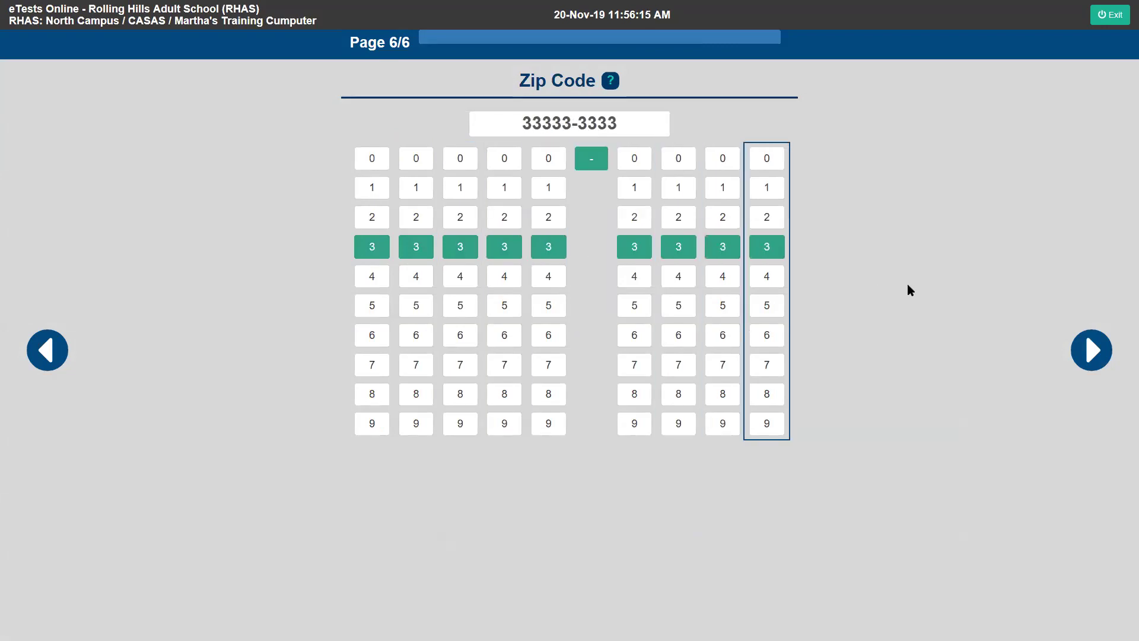
{"action": "left_click", "coordinate": [1089, 342]}
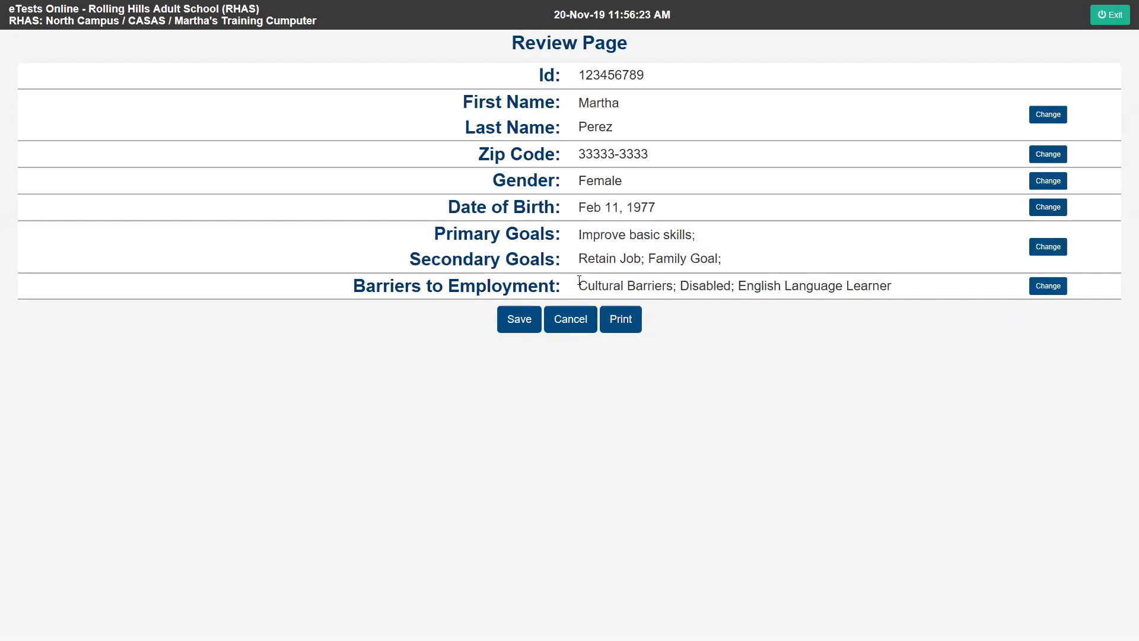
Save the reviewed registration details and open Reading Form 104R from the Test Menu.
{"action": "left_click", "coordinate": [518, 324]}
{"action": "left_click", "coordinate": [517, 324]}
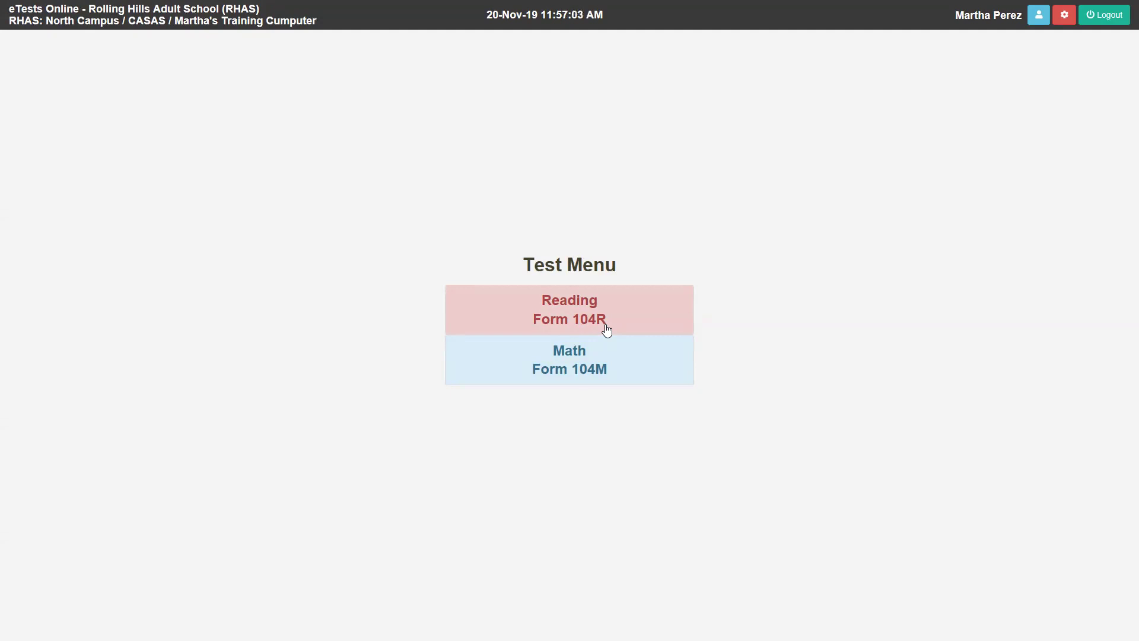
{"action": "left_click", "coordinate": [573, 306]}
{"action": "left_click", "coordinate": [575, 315]}
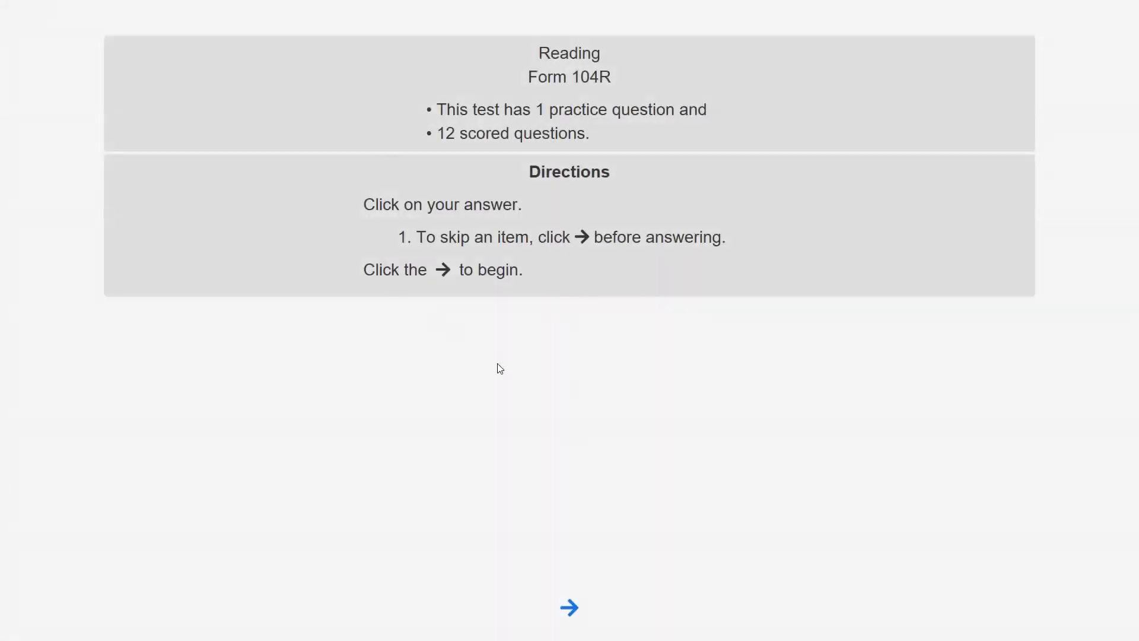
Answer the practice question (B is wrong, C is correct), then begin the scored Reading test.
{"action": "left_click", "coordinate": [568, 607]}
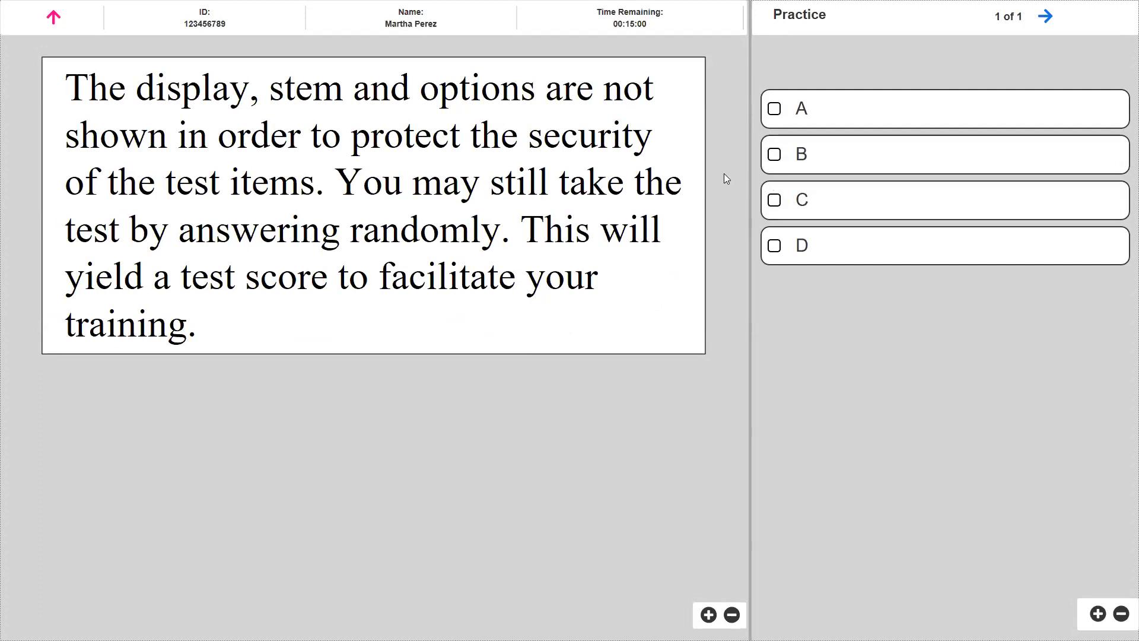
{"action": "left_click", "coordinate": [774, 159]}
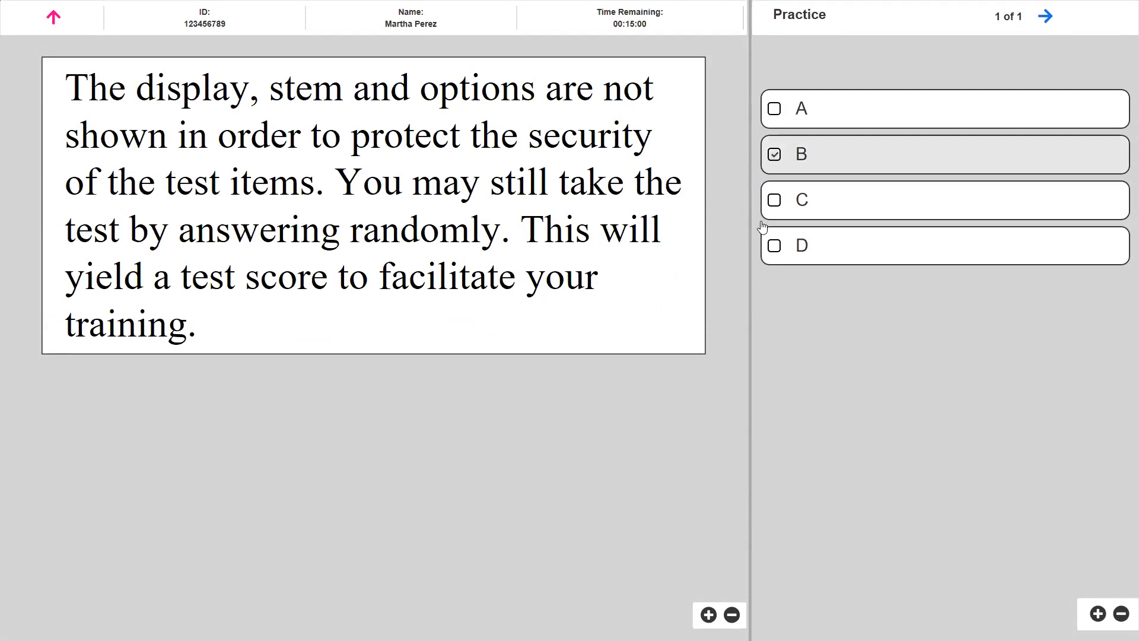
{"action": "left_click", "coordinate": [1047, 21]}
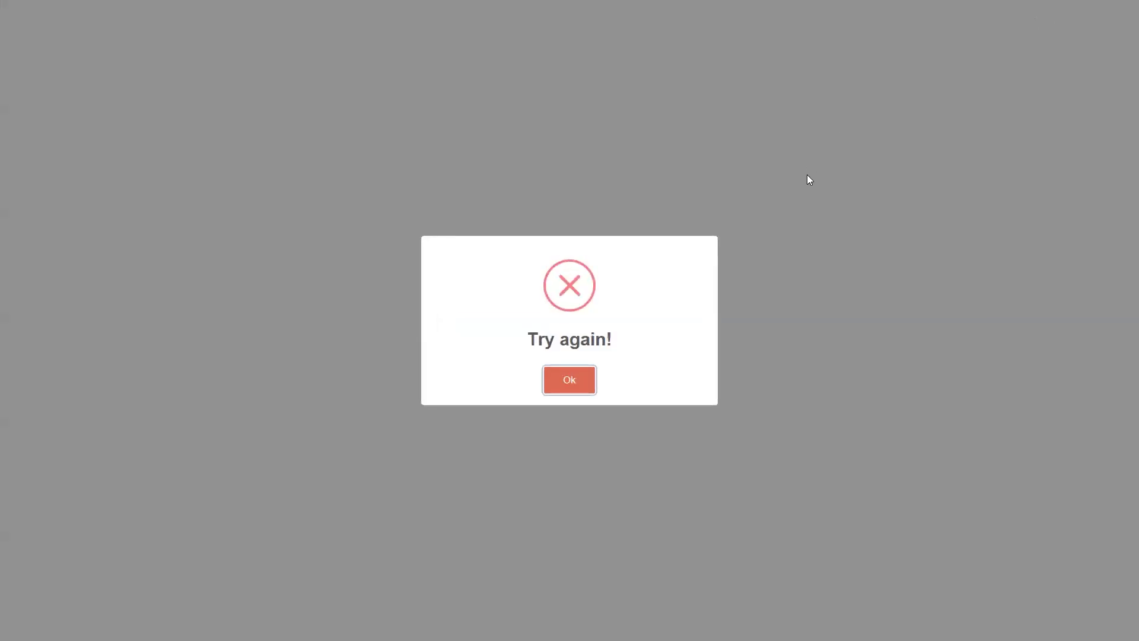
{"action": "left_click", "coordinate": [588, 382]}
{"action": "left_click", "coordinate": [847, 203]}
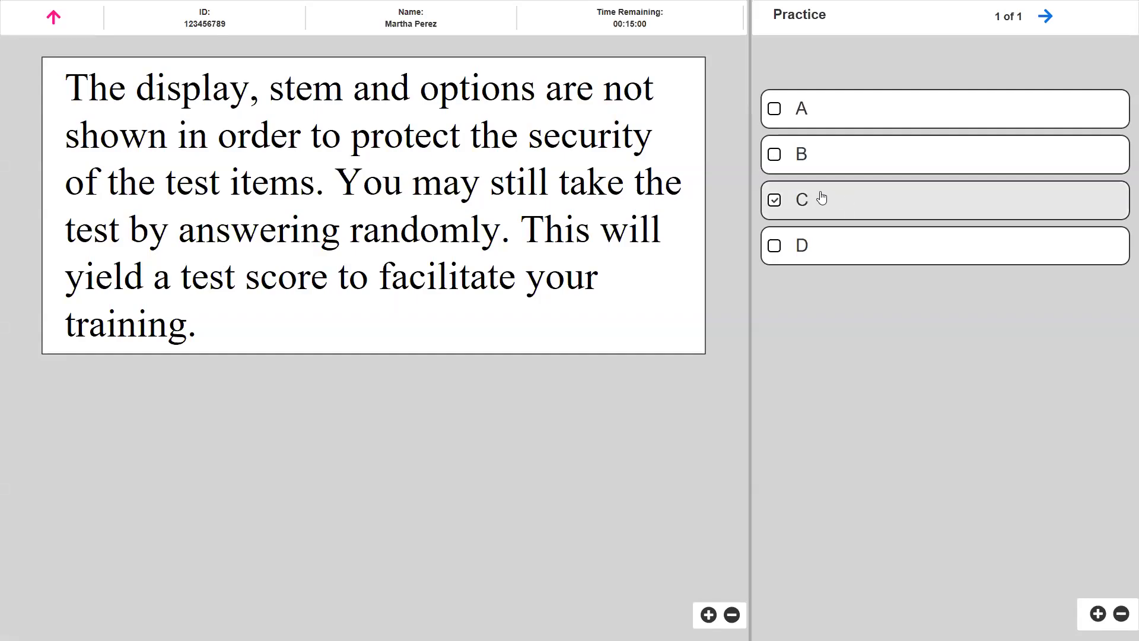
{"action": "left_click", "coordinate": [1047, 20]}
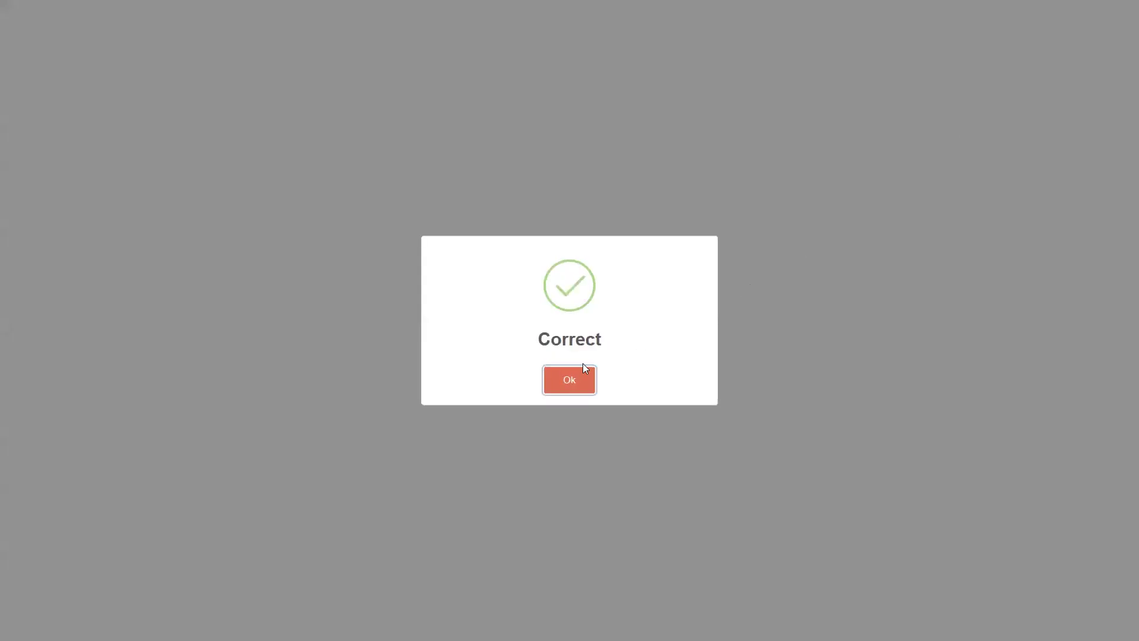
{"action": "left_click", "coordinate": [573, 385]}
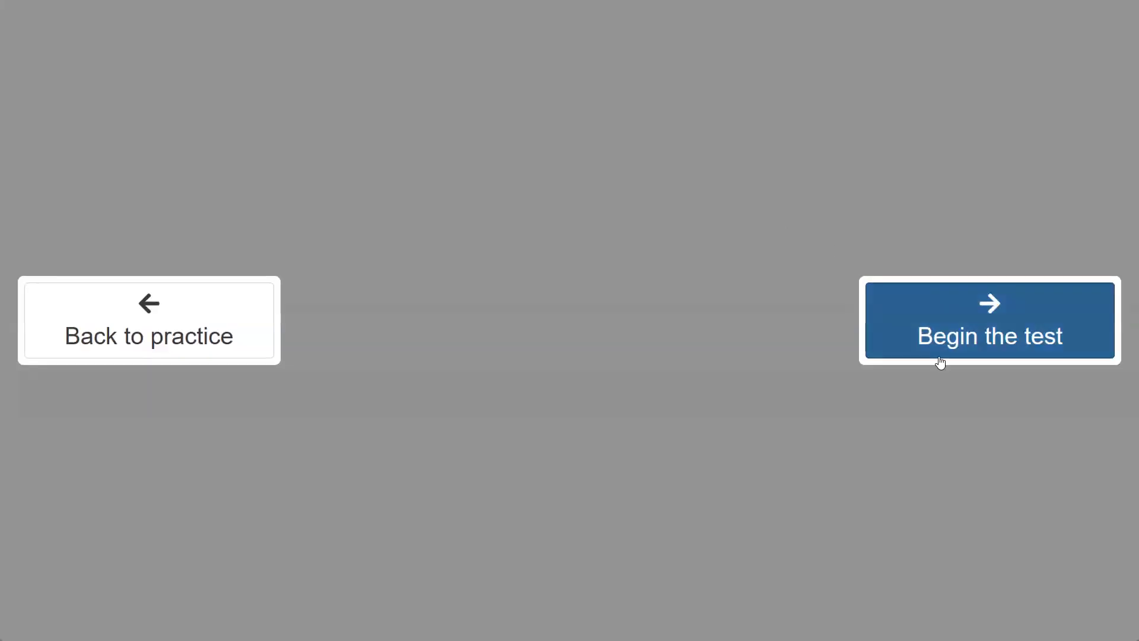
{"action": "left_click", "coordinate": [990, 308]}
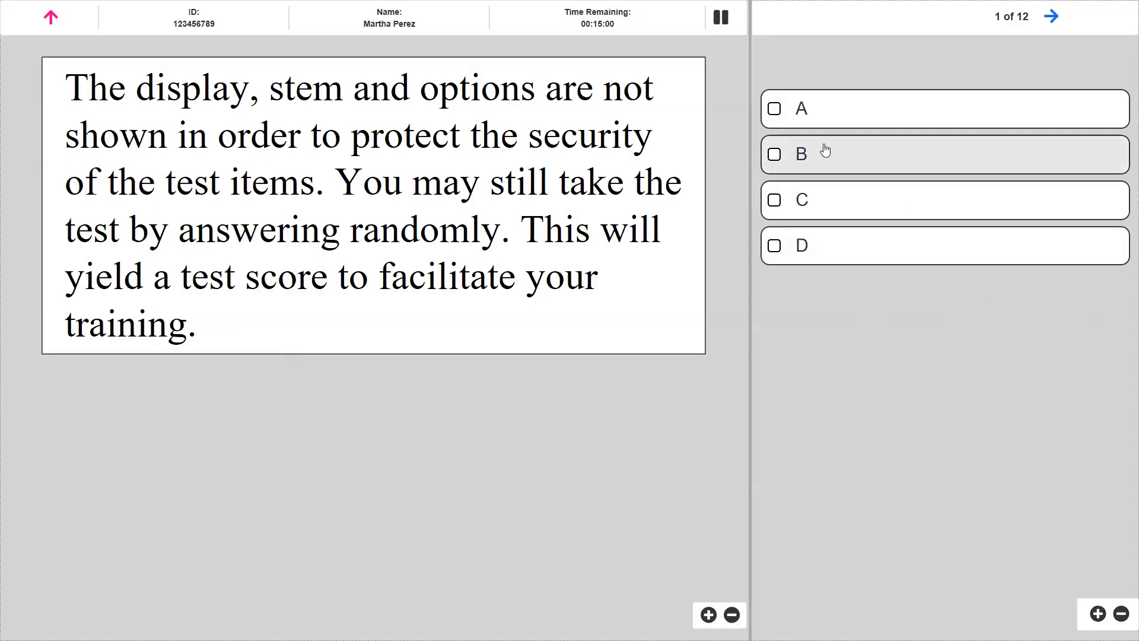
Answer Reading questions 1–6, choosing B for each.
{"action": "left_click", "coordinate": [775, 156]}
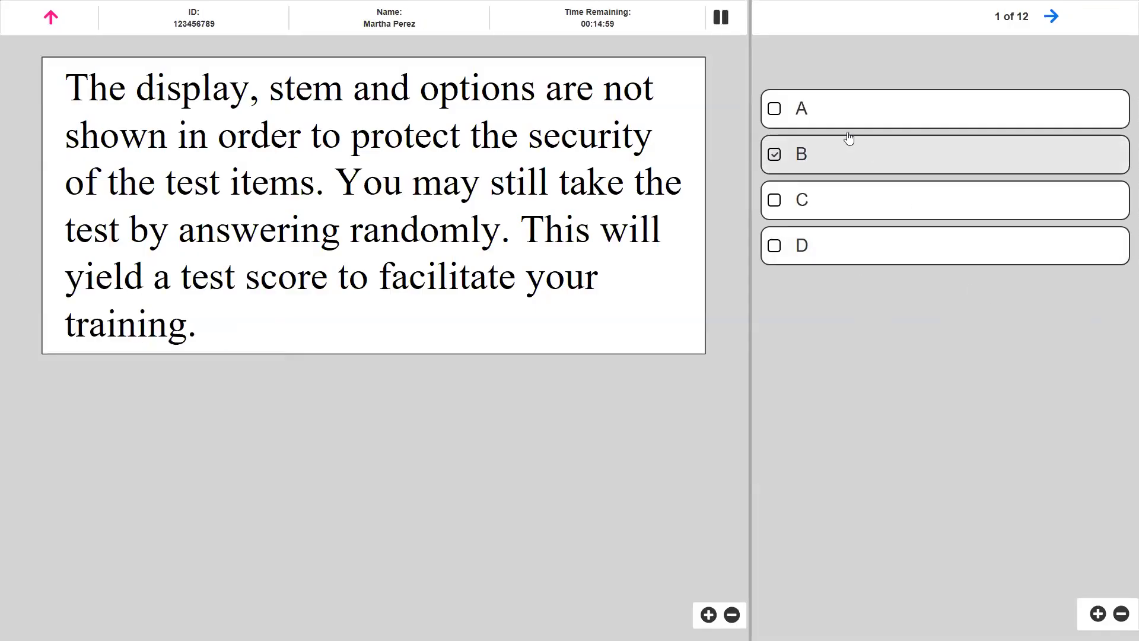
{"action": "key", "text": "Right"}
{"action": "left_click", "coordinate": [773, 157]}
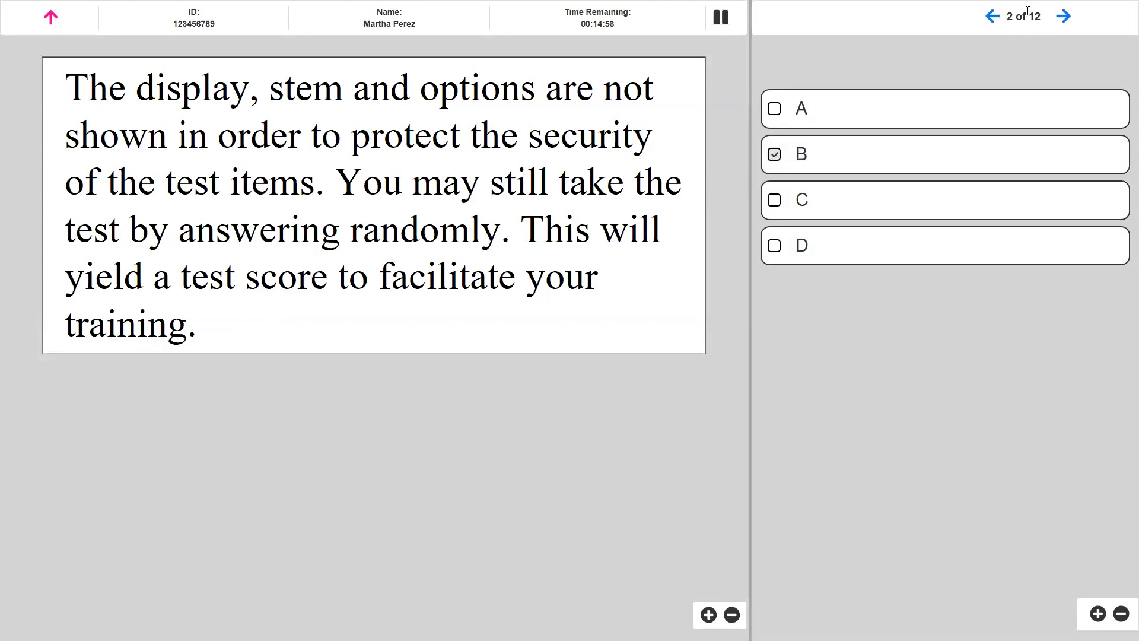
{"action": "left_click", "coordinate": [1061, 20]}
{"action": "left_click", "coordinate": [776, 156]}
{"action": "key", "text": "Right"}
{"action": "left_click", "coordinate": [828, 145]}
{"action": "left_click", "coordinate": [1063, 17]}
{"action": "left_click", "coordinate": [774, 154]}
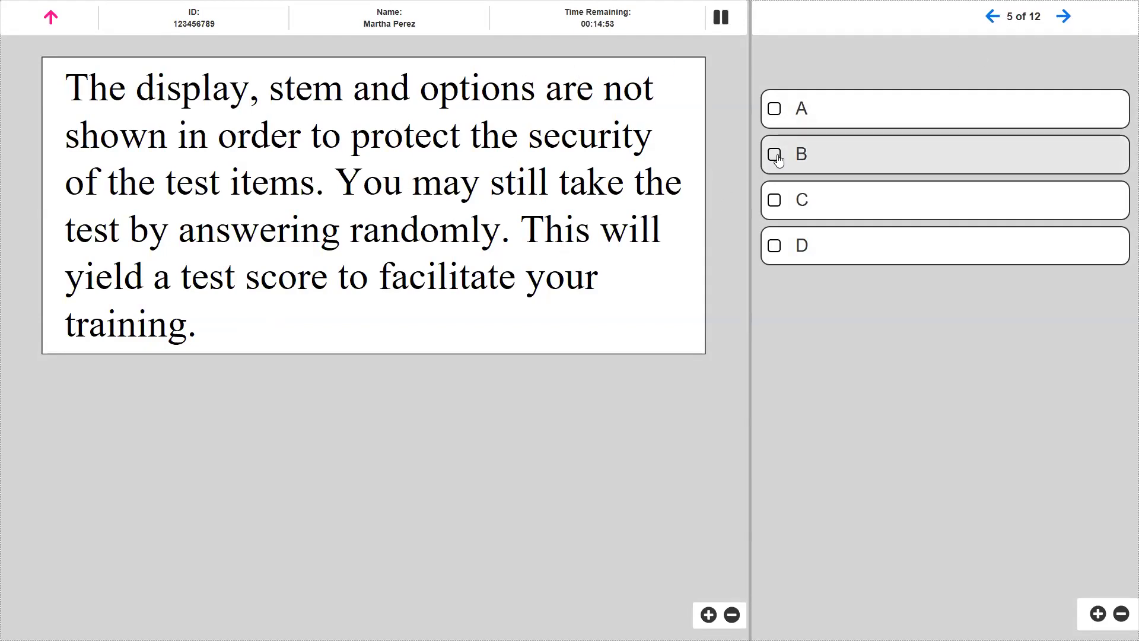
{"action": "left_click", "coordinate": [1062, 17]}
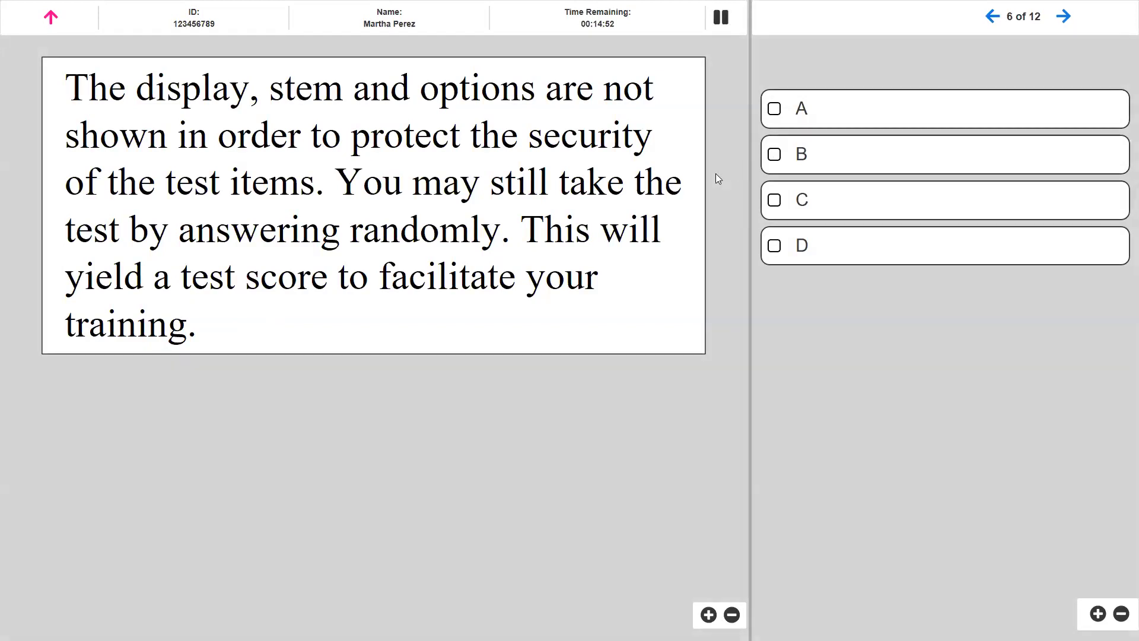
{"action": "left_click", "coordinate": [772, 155]}
Answer questions 7–12 with A, C, B, A, B, A and finish the test.
{"action": "left_click", "coordinate": [1061, 16]}
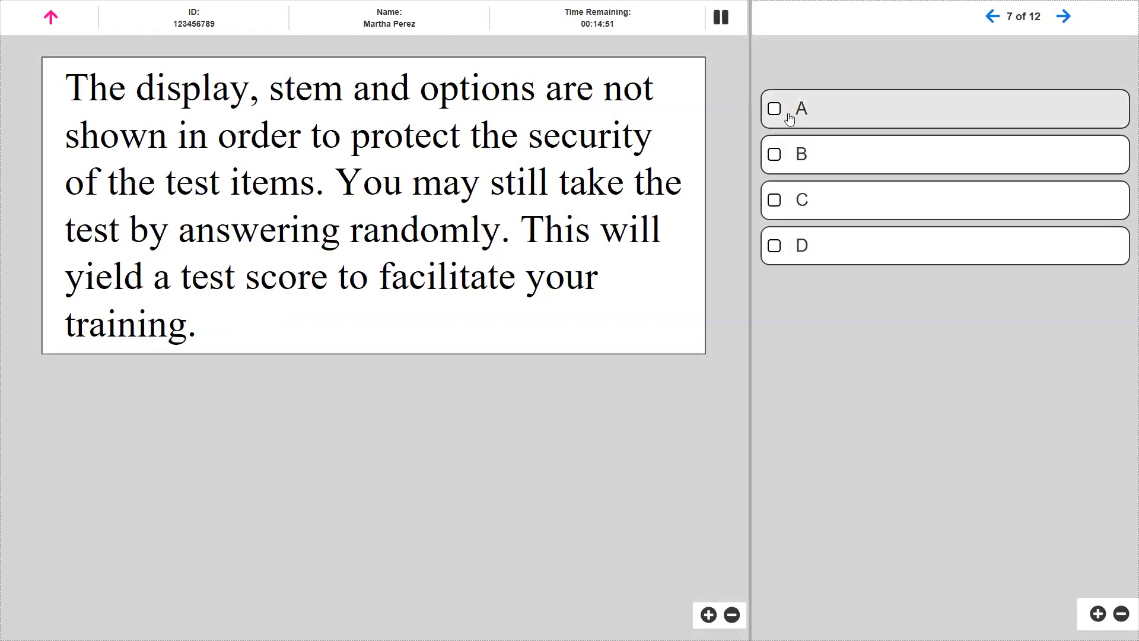
{"action": "left_click", "coordinate": [806, 107]}
{"action": "left_click", "coordinate": [1063, 16]}
{"action": "left_click", "coordinate": [774, 200]}
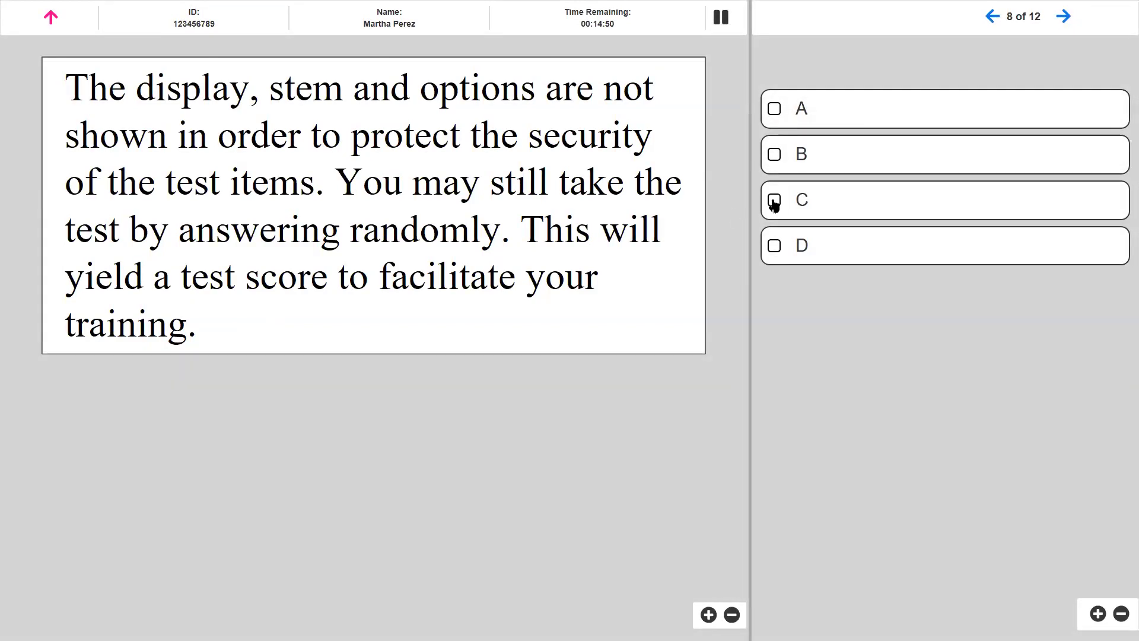
{"action": "left_click", "coordinate": [1062, 16]}
{"action": "left_click", "coordinate": [773, 156]}
{"action": "left_click", "coordinate": [1062, 17]}
{"action": "left_click", "coordinate": [773, 110]}
{"action": "left_click", "coordinate": [1068, 17]}
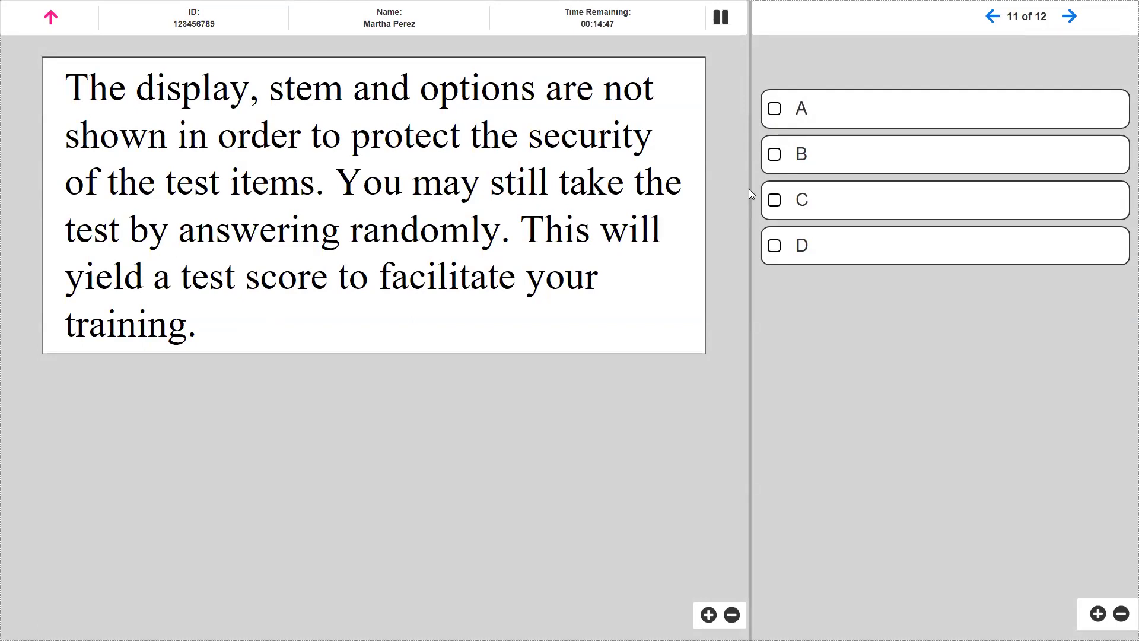
{"action": "left_click", "coordinate": [785, 154]}
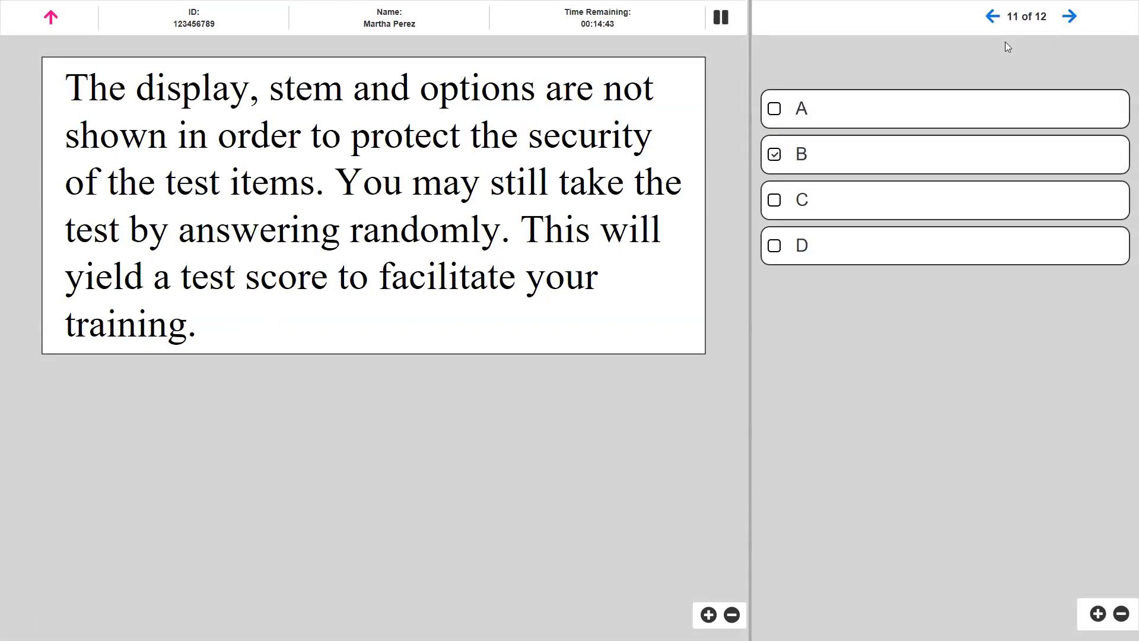
{"action": "left_click", "coordinate": [775, 110]}
{"action": "left_click", "coordinate": [1068, 17]}
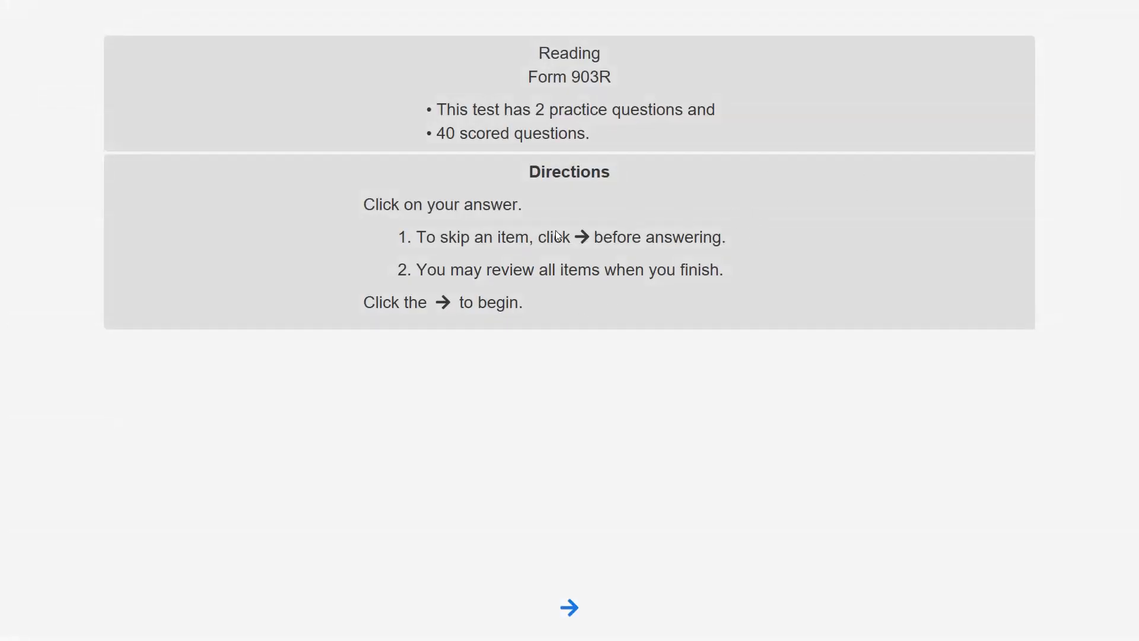
Highlight the Form 903R label and start the Reading Form 903R test.
{"action": "left_click_drag", "start_coordinate": [530, 74], "coordinate": [609, 77]}
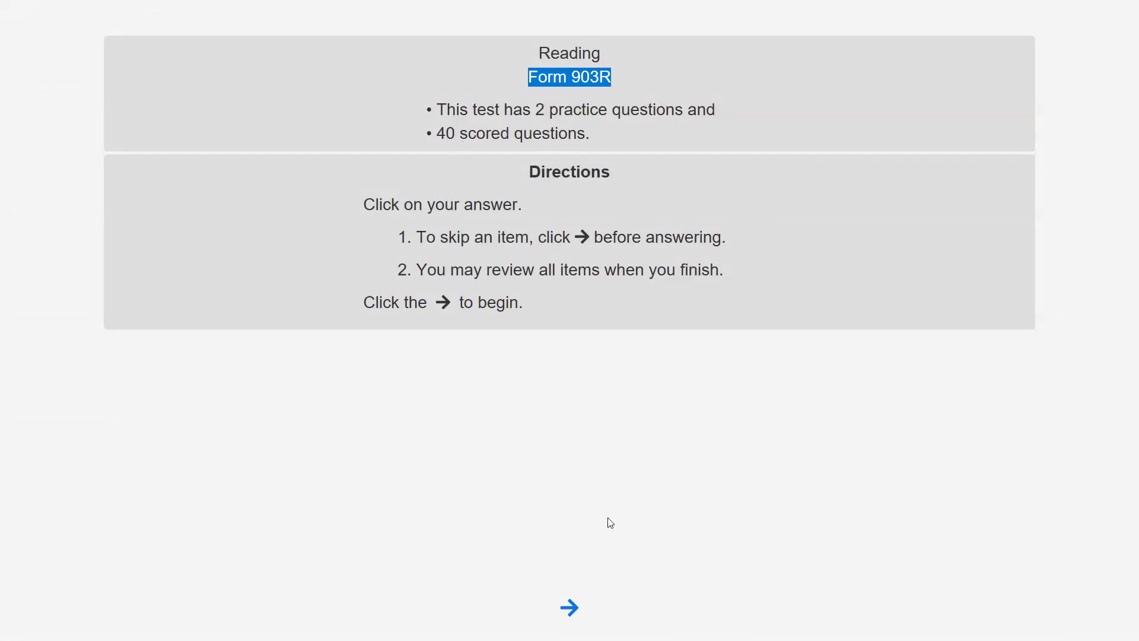
{"action": "left_click", "coordinate": [570, 606]}
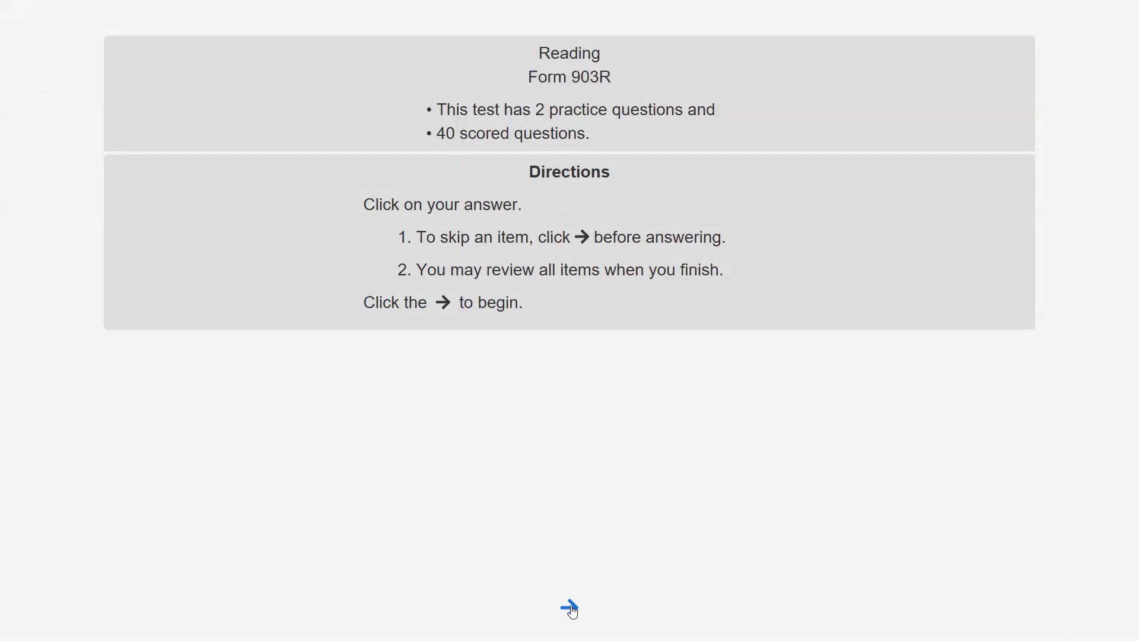
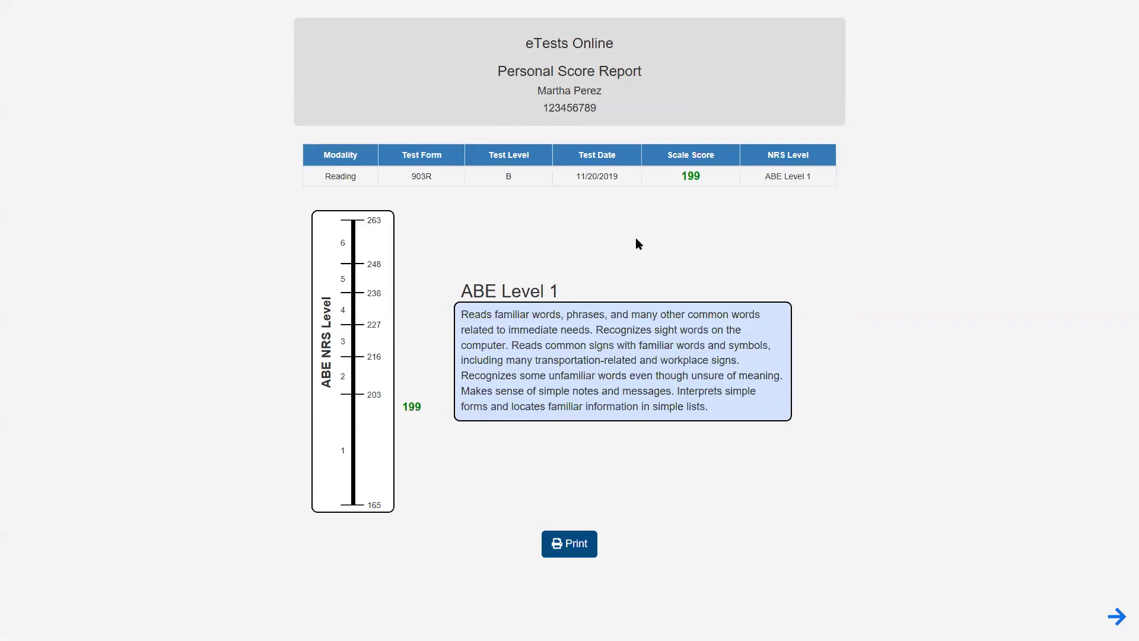
Print the score report, continue to the Test Menu, and log out of the test session.
{"action": "left_click_drag", "start_coordinate": [463, 313], "coordinate": [707, 405]}
{"action": "left_click", "coordinate": [714, 410]}
{"action": "left_click", "coordinate": [577, 551]}
{"action": "left_click", "coordinate": [1117, 617]}
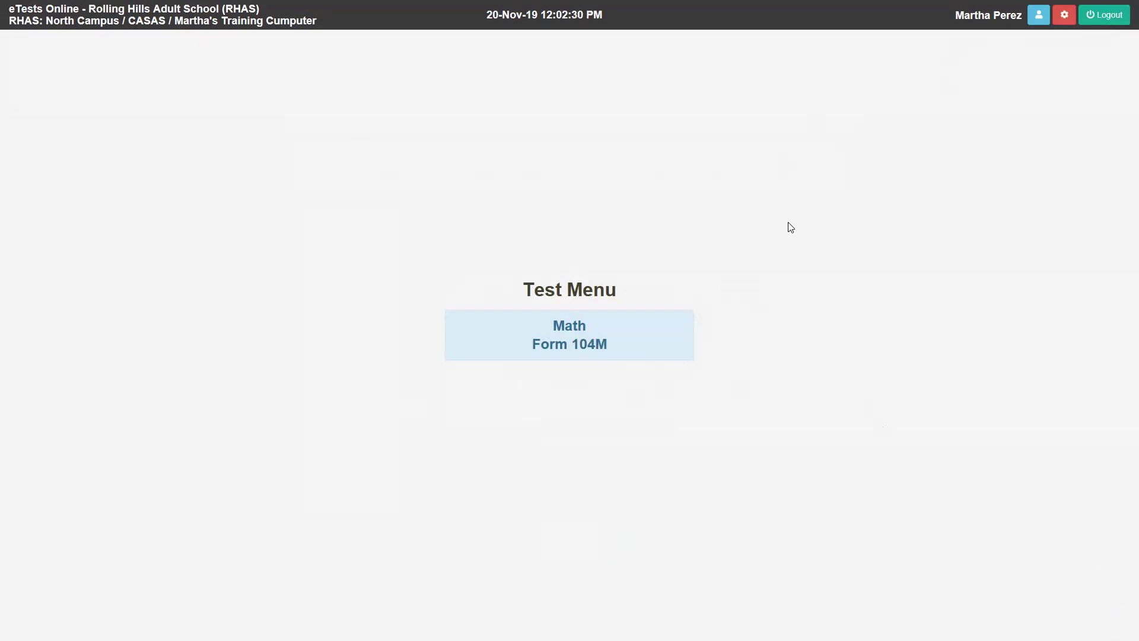
{"action": "left_click", "coordinate": [1100, 17]}
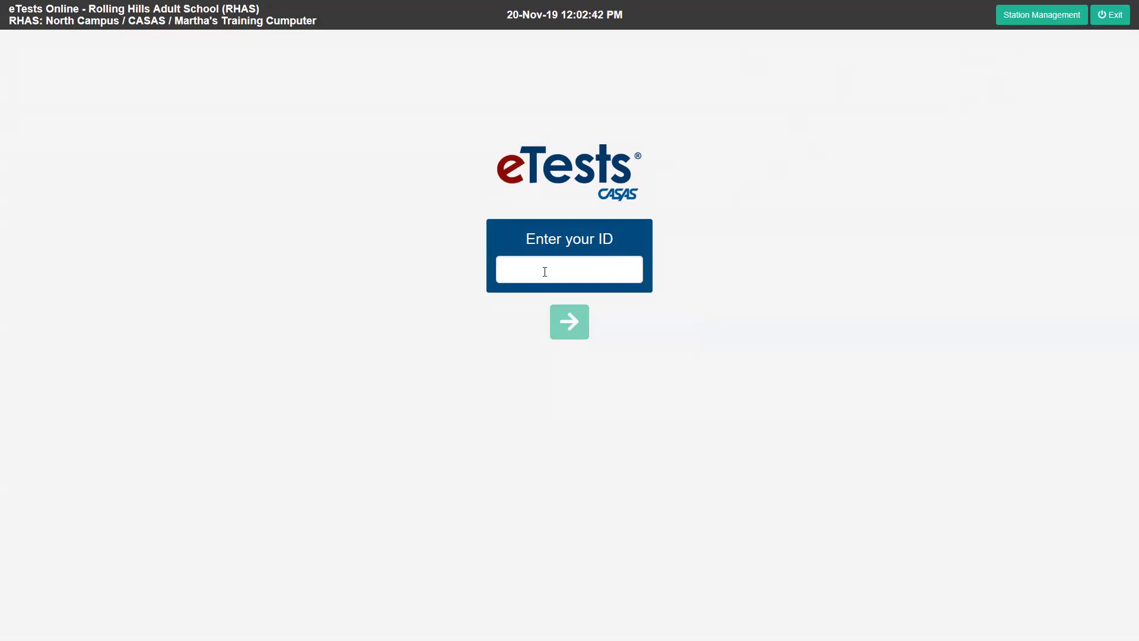
Enter a test student ID in the ID box, then clear it again.
{"action": "left_click", "coordinate": [544, 271]}
{"action": "type", "text": "123654"}
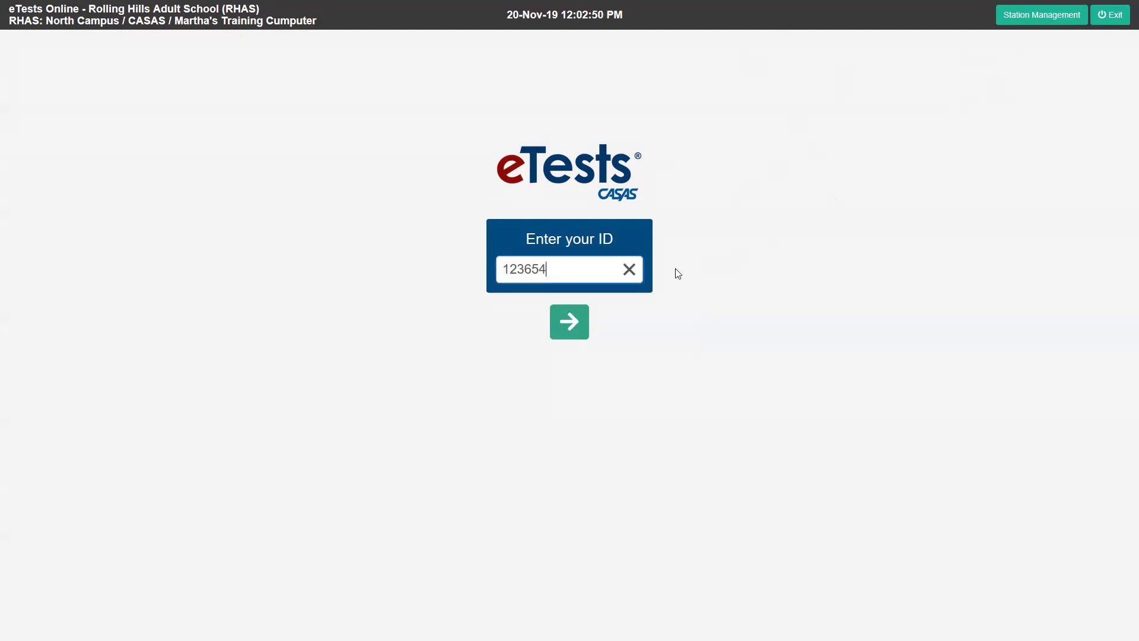
{"action": "left_click", "coordinate": [629, 270]}
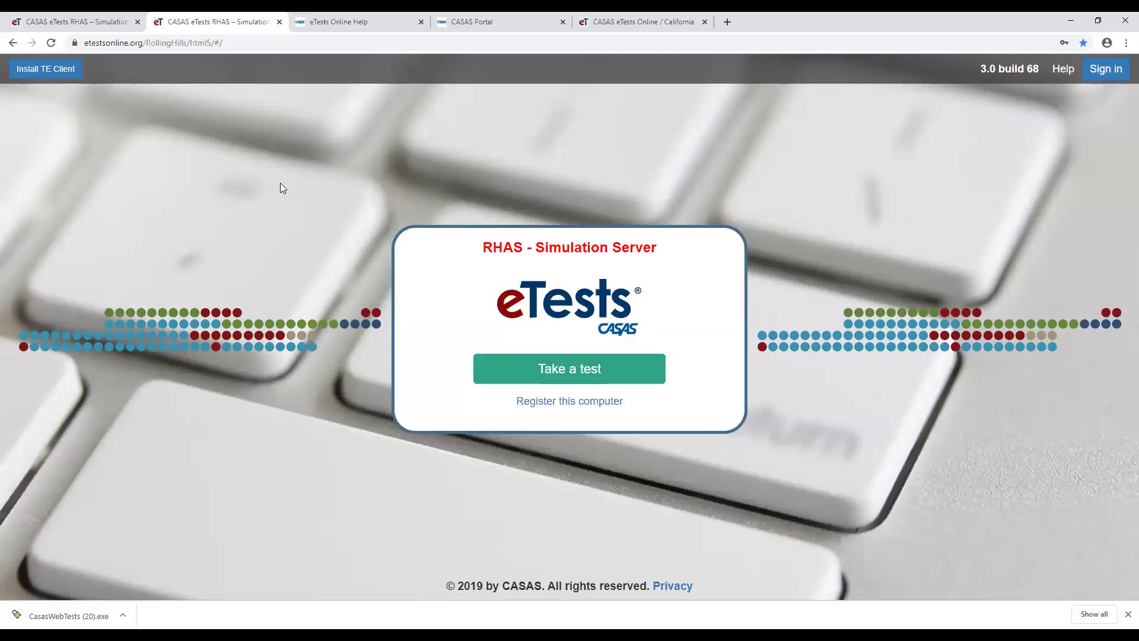
Download the TE Client installer as TeClient (9).application and open it.
{"action": "left_click", "coordinate": [48, 72]}
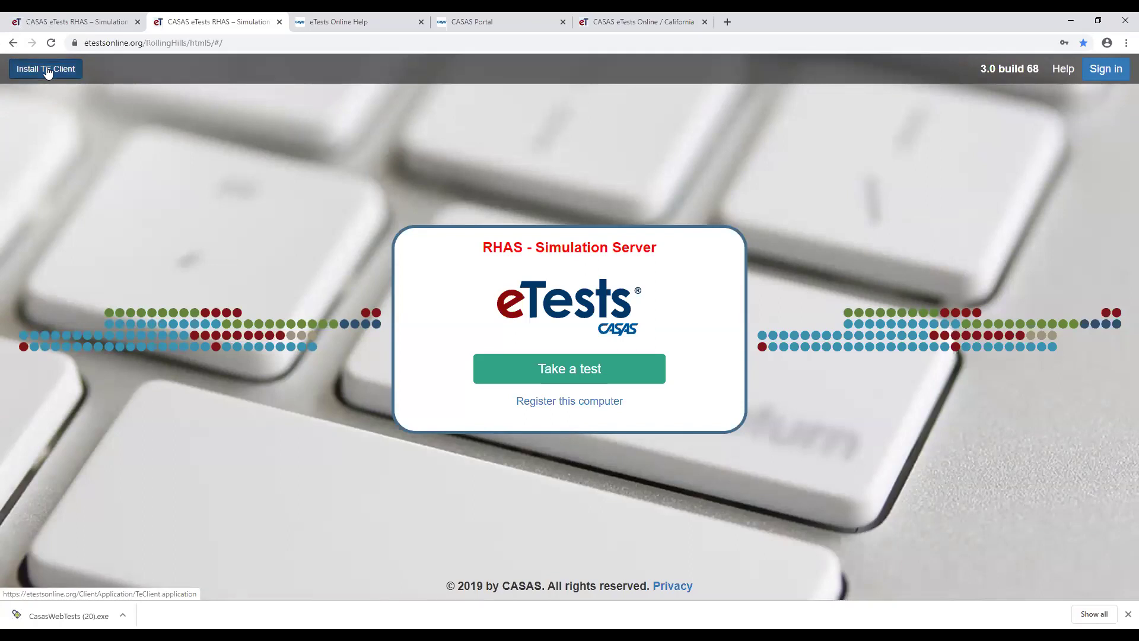
{"action": "left_click", "coordinate": [41, 70]}
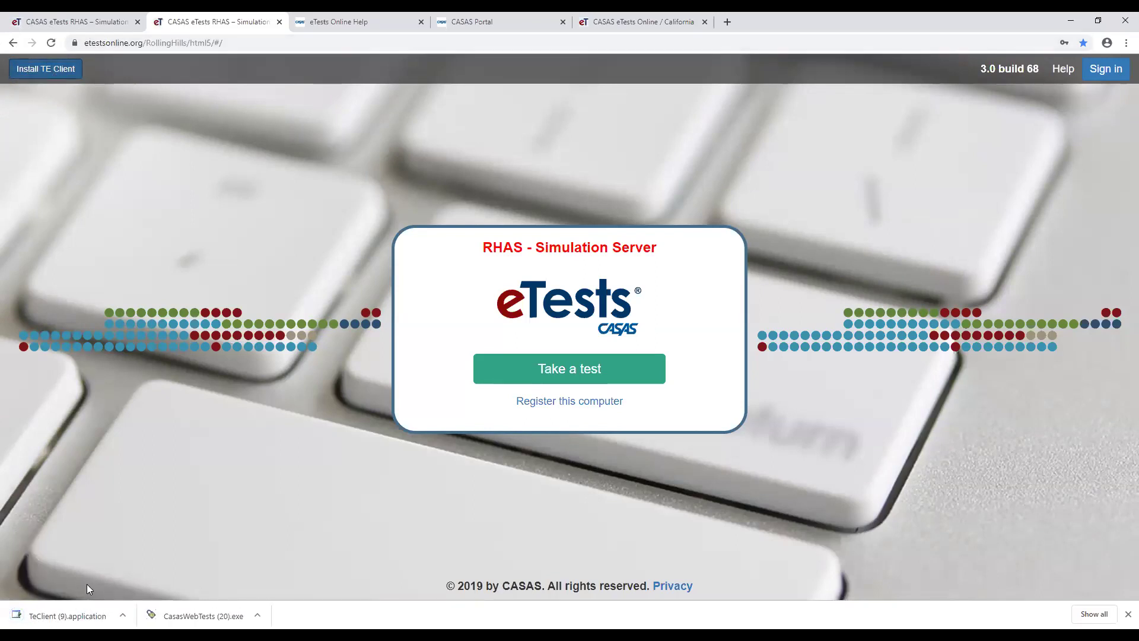
{"action": "left_click", "coordinate": [81, 619]}
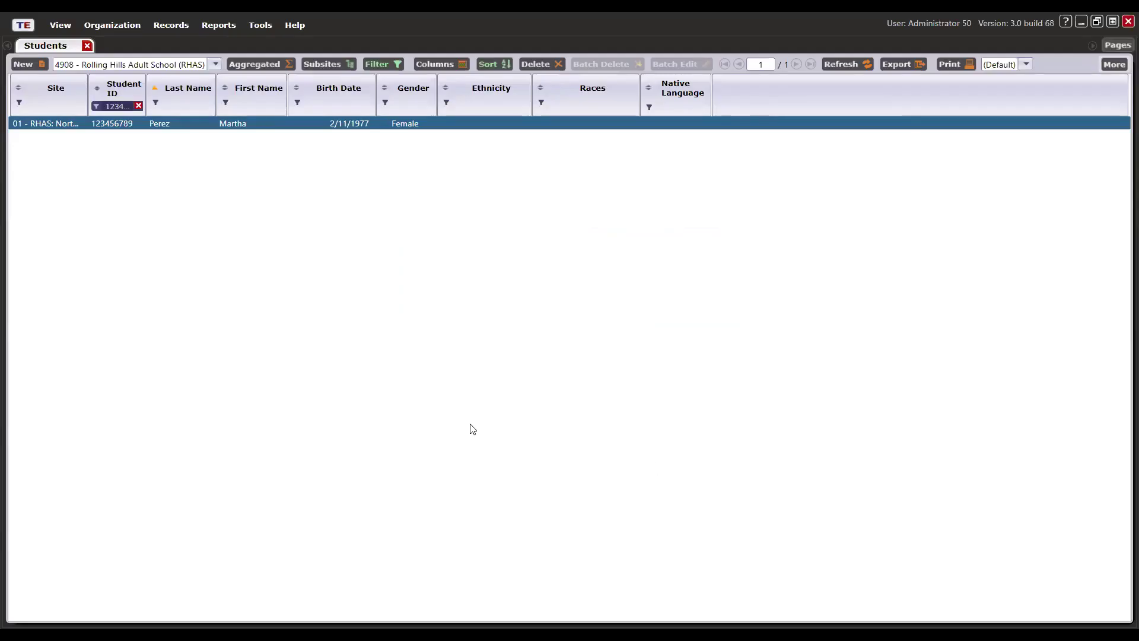
Widen the Student ID and Site columns, then open the filtered student's record.
{"action": "left_click", "coordinate": [28, 26]}
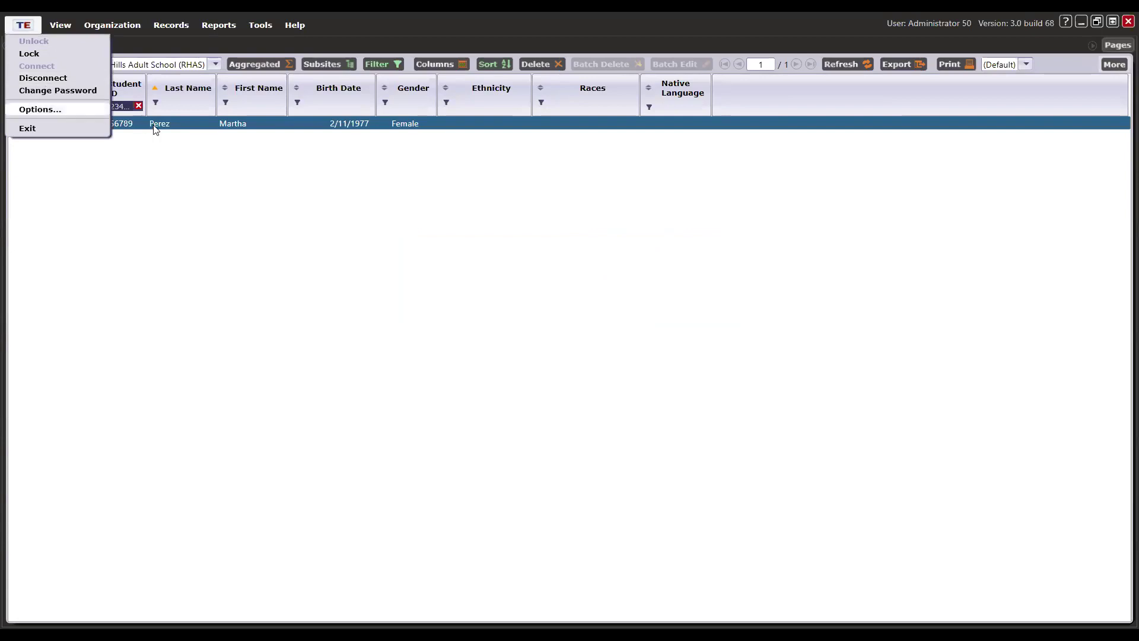
{"action": "left_click", "coordinate": [216, 153]}
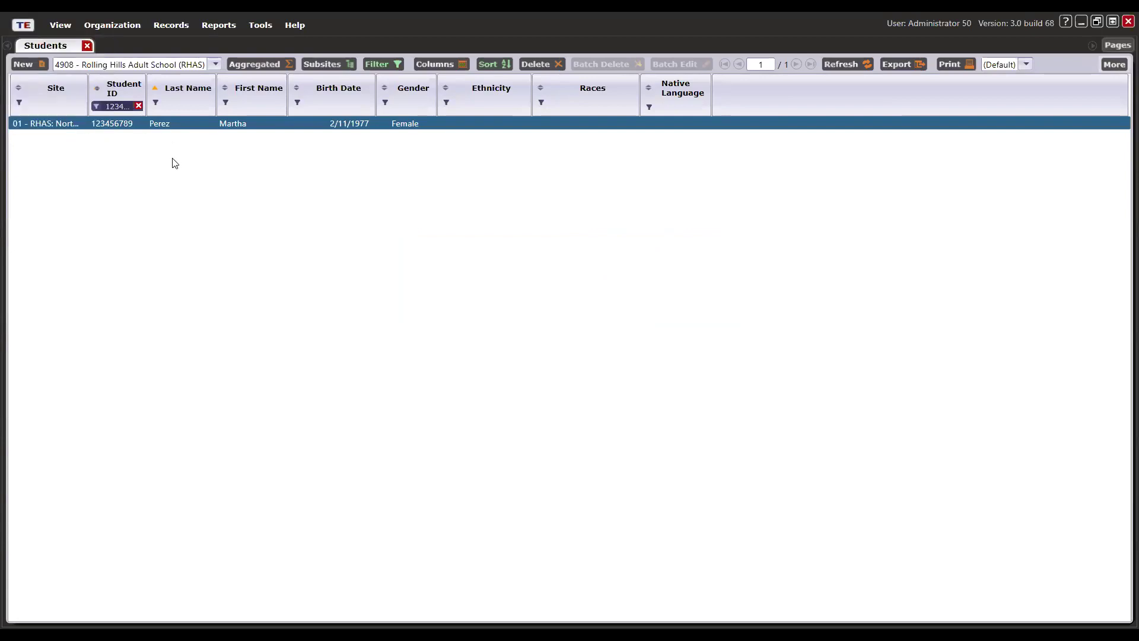
{"action": "left_click_drag", "start_coordinate": [146, 100], "coordinate": [175, 101]}
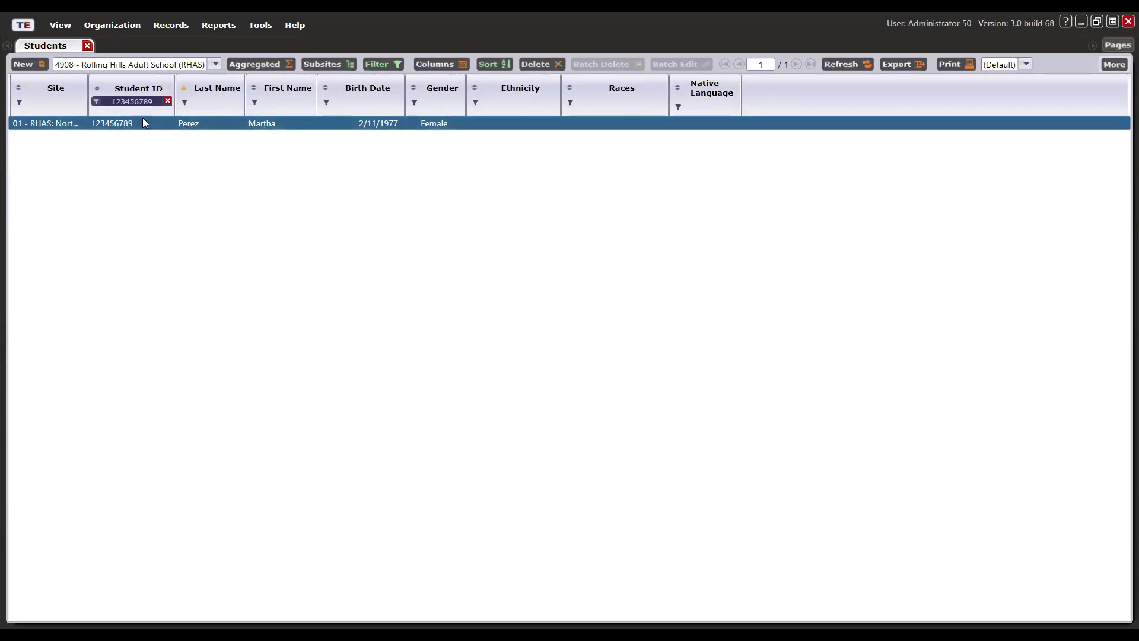
{"action": "left_click_drag", "start_coordinate": [88, 90], "coordinate": [124, 99]}
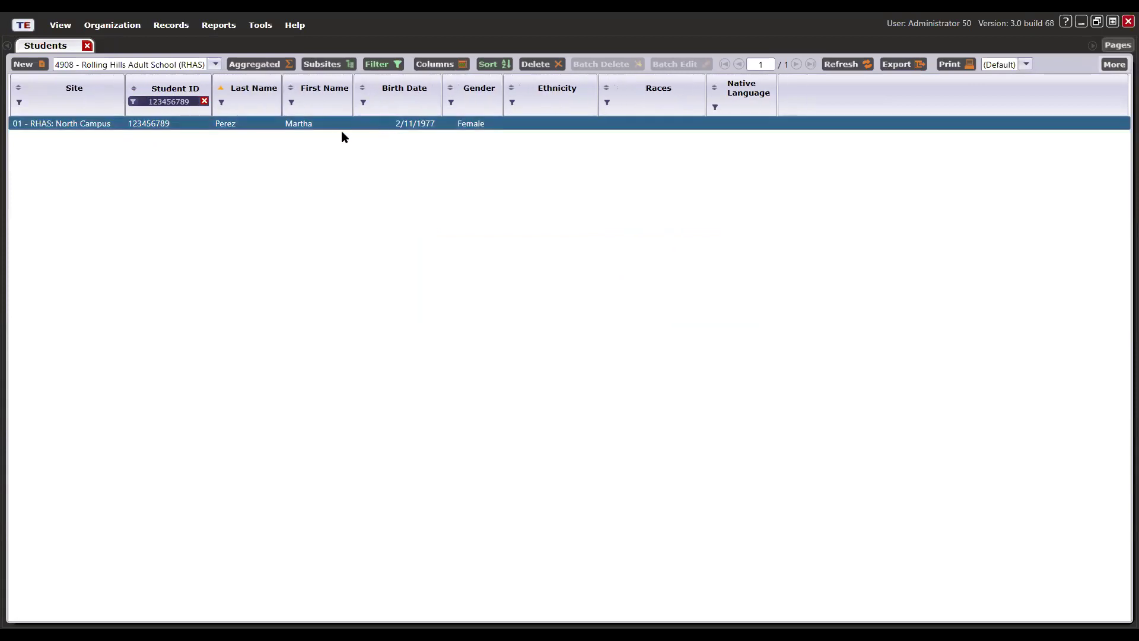
{"action": "double_click", "coordinate": [202, 127]}
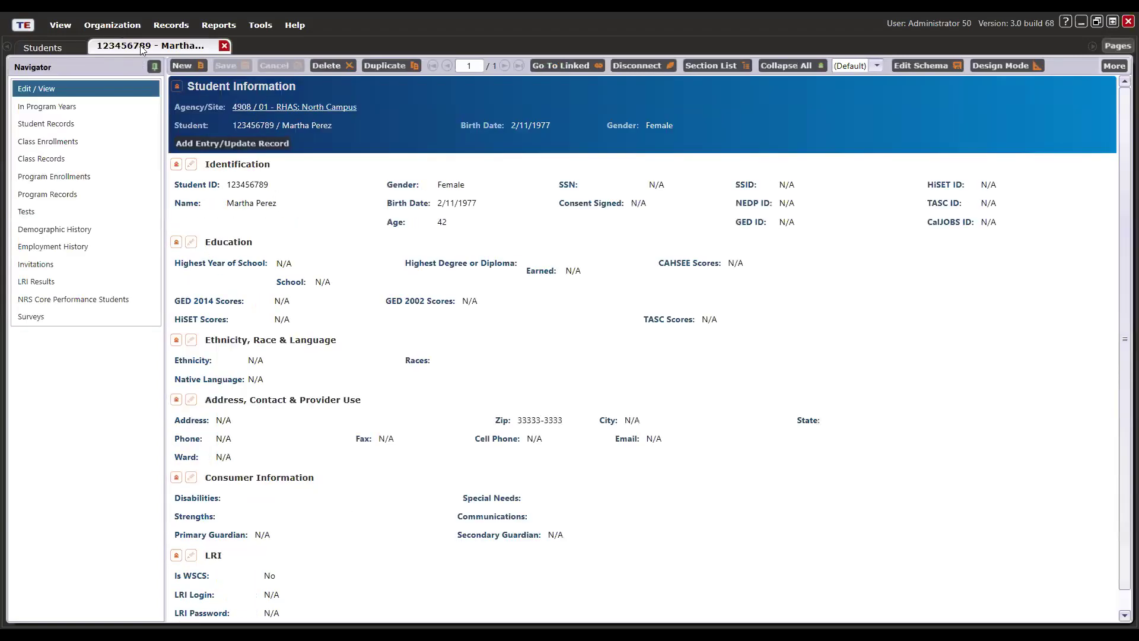
Open the Records > Students > Demographics list in a new Students tab.
{"action": "left_click", "coordinate": [172, 25]}
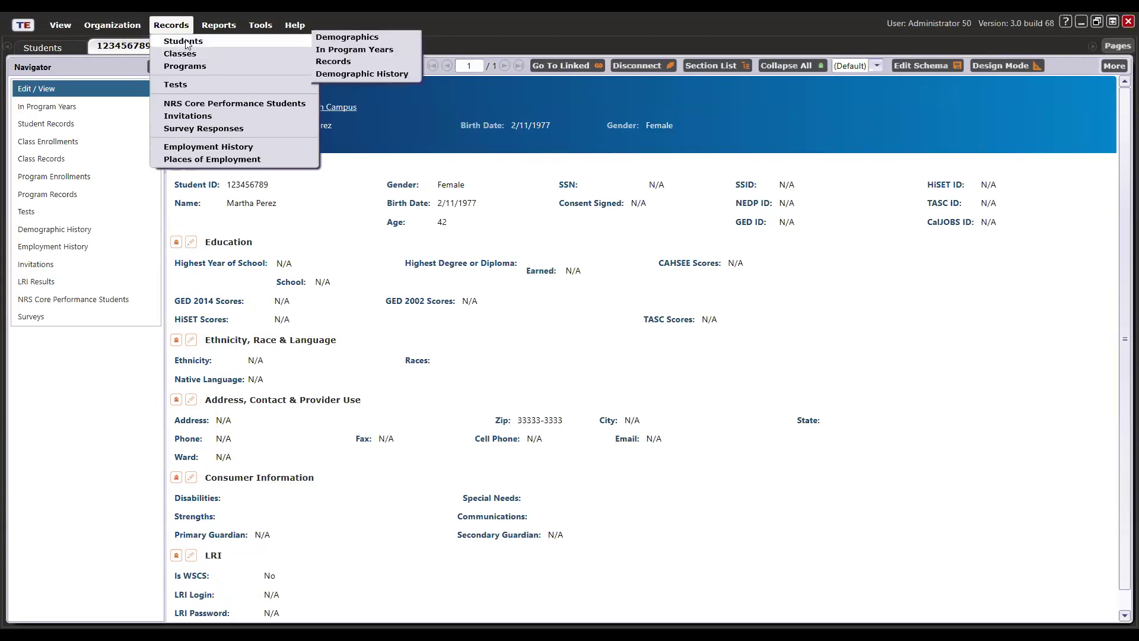
{"action": "left_click", "coordinate": [61, 26]}
{"action": "left_click", "coordinate": [61, 25]}
{"action": "mouse_move", "coordinate": [118, 27]}
{"action": "mouse_move", "coordinate": [161, 26]}
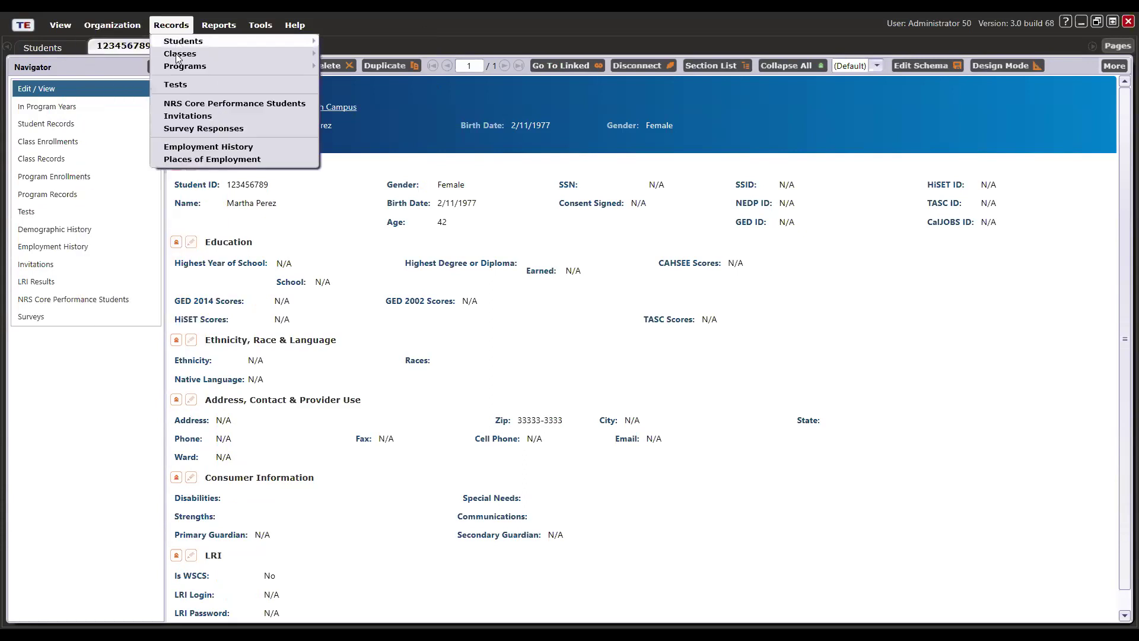
{"action": "mouse_move", "coordinate": [177, 69]}
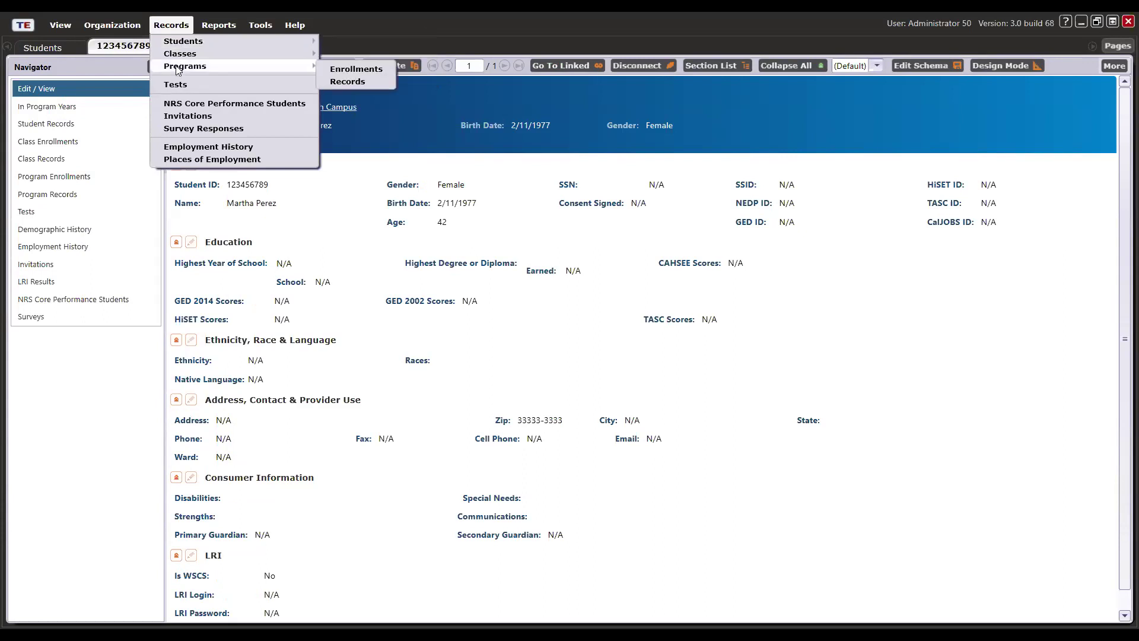
{"action": "left_click", "coordinate": [171, 26]}
{"action": "left_click", "coordinate": [172, 28]}
{"action": "mouse_move", "coordinate": [177, 42]}
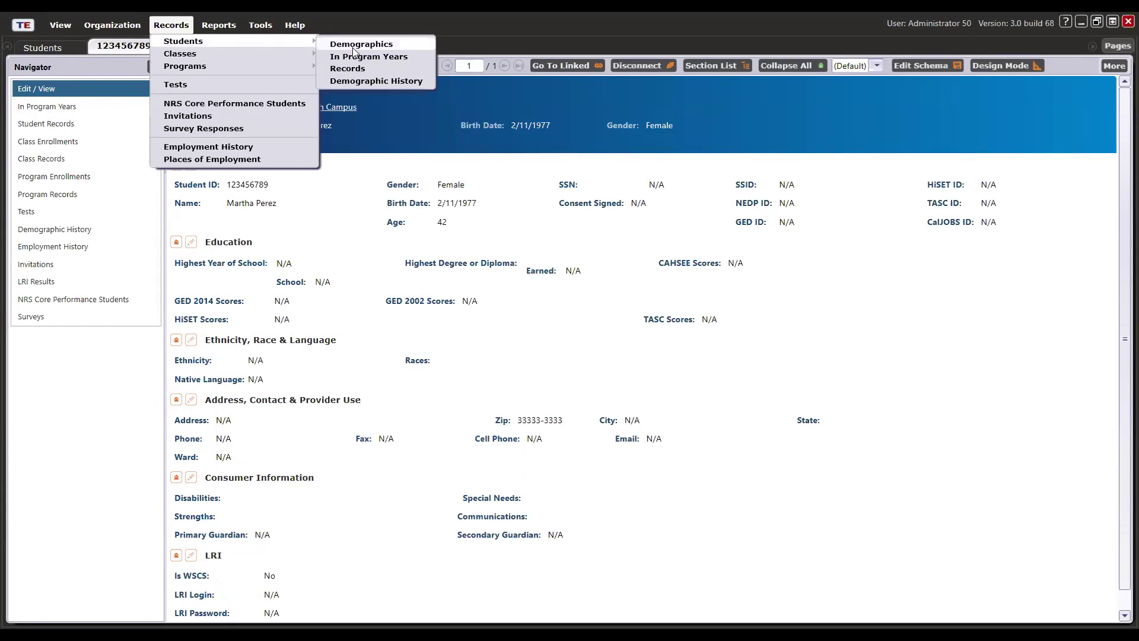
{"action": "left_click", "coordinate": [359, 45]}
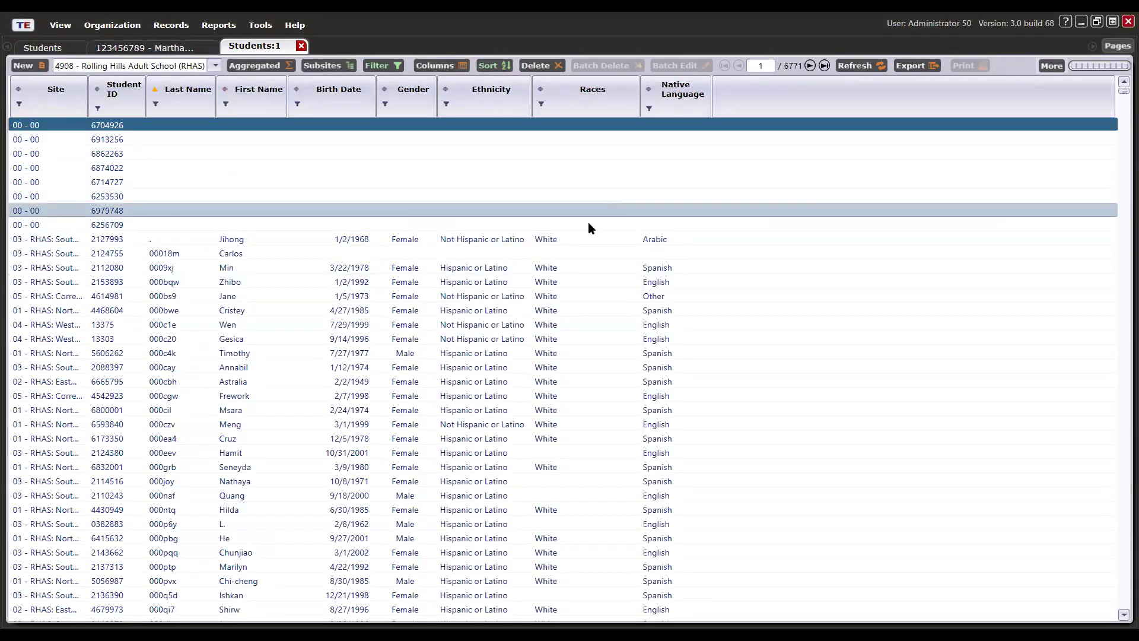
Filter the Students list by the student's last name.
{"action": "scroll", "coordinate": [582, 306], "scroll_direction": "down", "scroll_amount": 10}
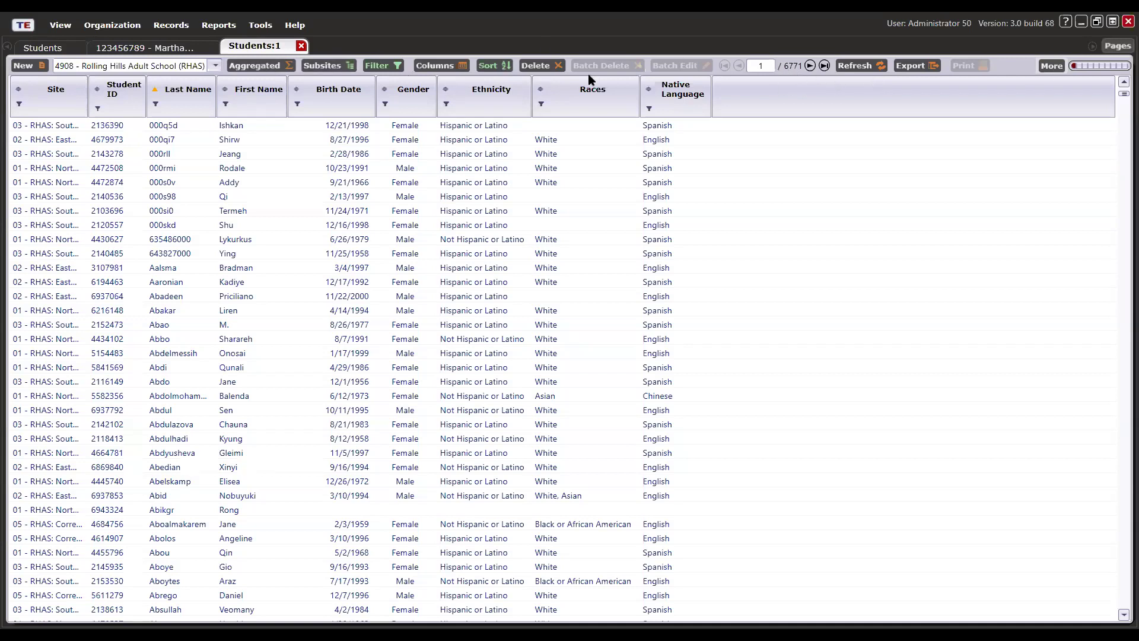
{"action": "left_click", "coordinate": [1048, 66]}
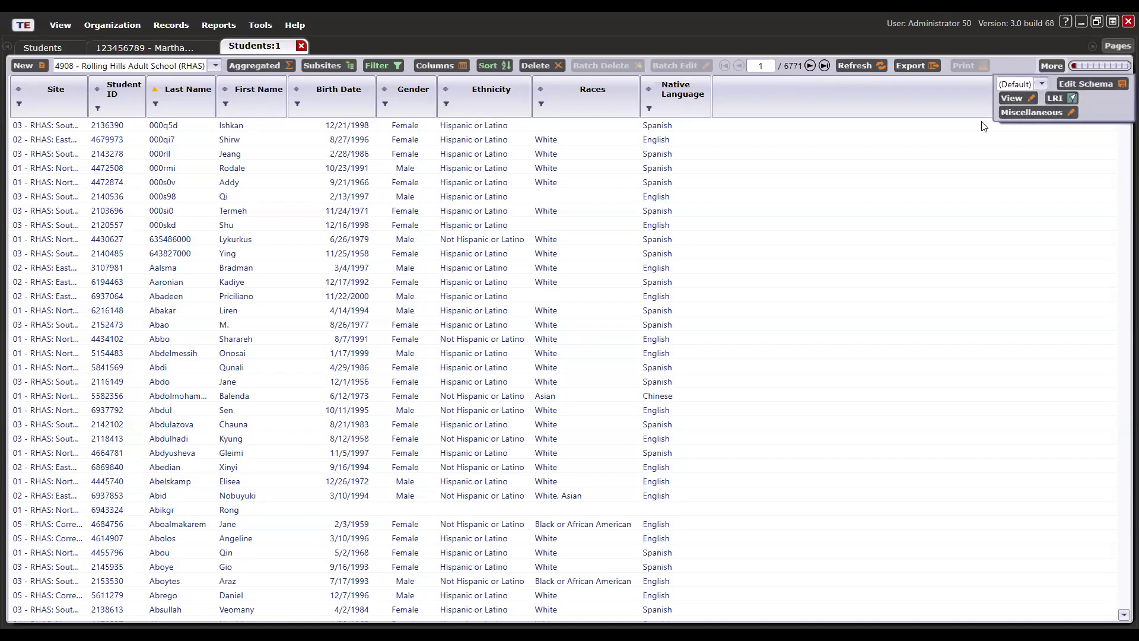
{"action": "left_click", "coordinate": [247, 143]}
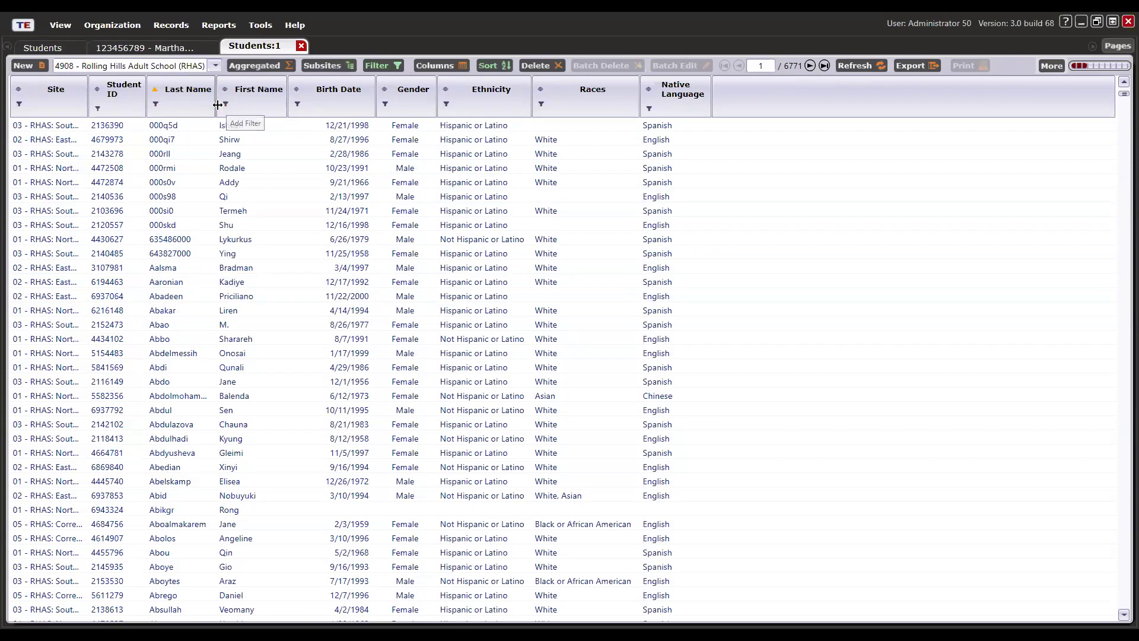
{"action": "left_click", "coordinate": [157, 105]}
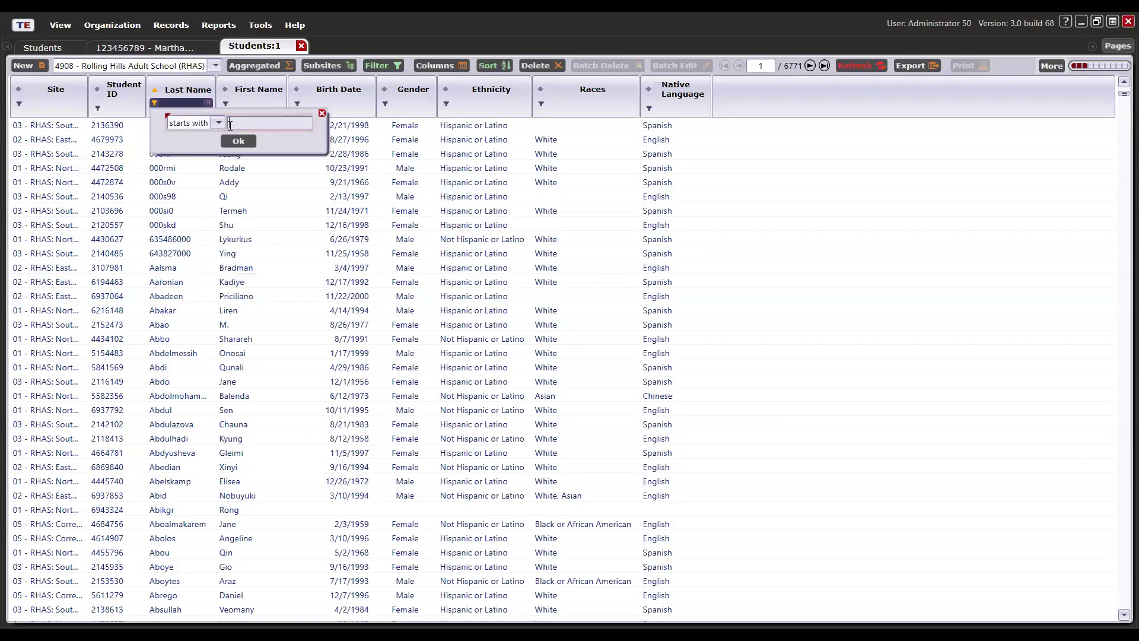
{"action": "type", "text": "perez"}
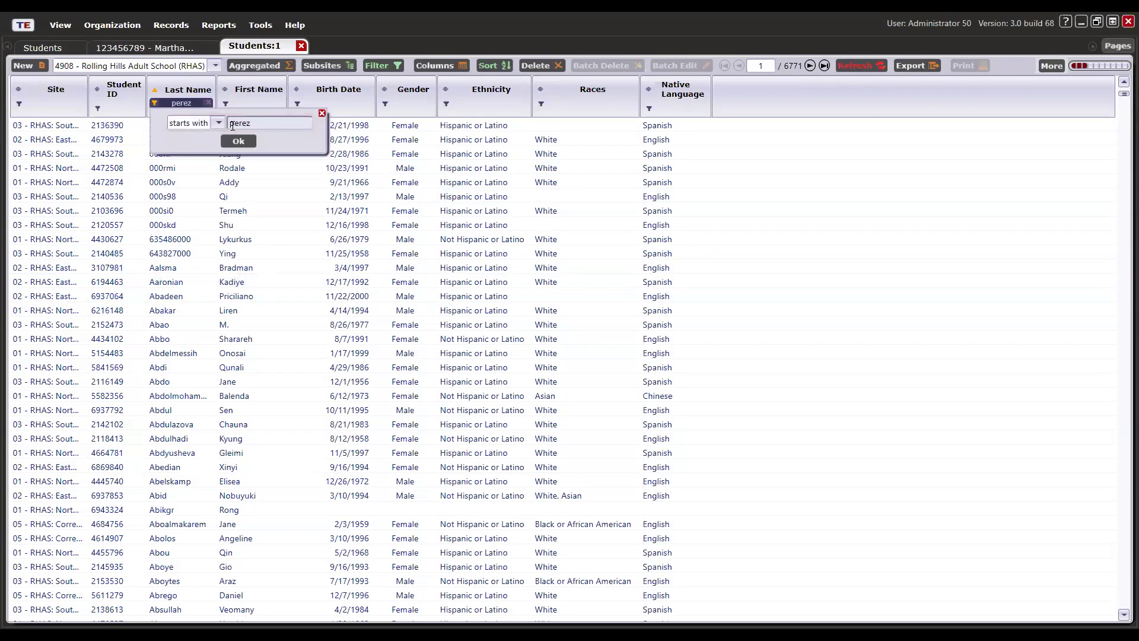
{"action": "left_click", "coordinate": [250, 142]}
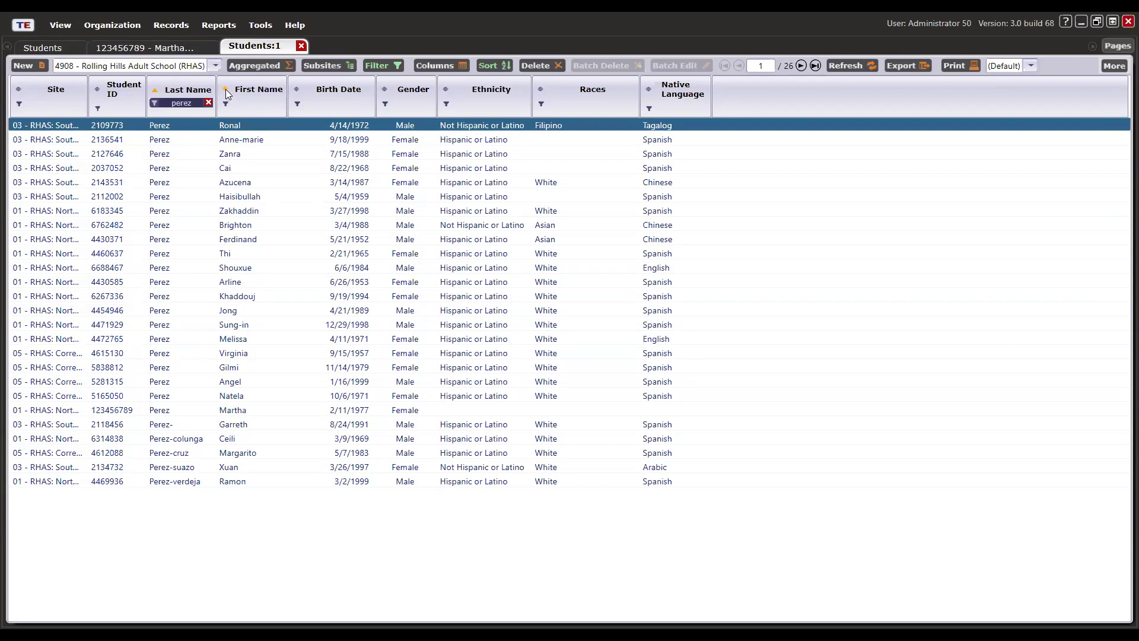
Sort the matches by first name and open the matching student's record.
{"action": "left_click", "coordinate": [225, 92]}
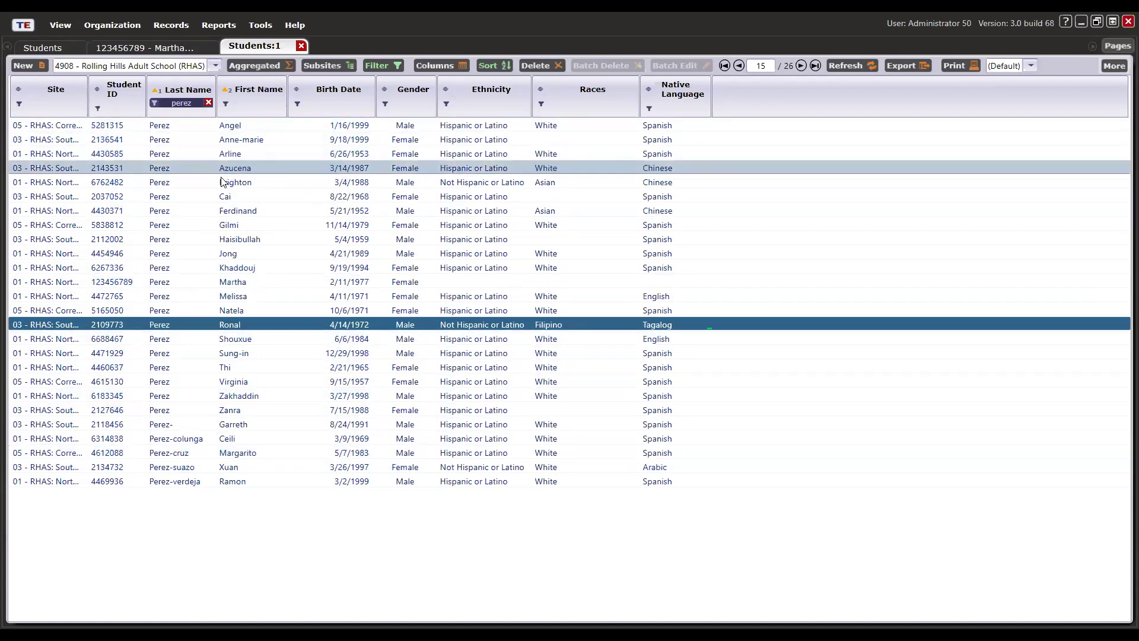
{"action": "left_click", "coordinate": [236, 284]}
{"action": "double_click", "coordinate": [241, 285]}
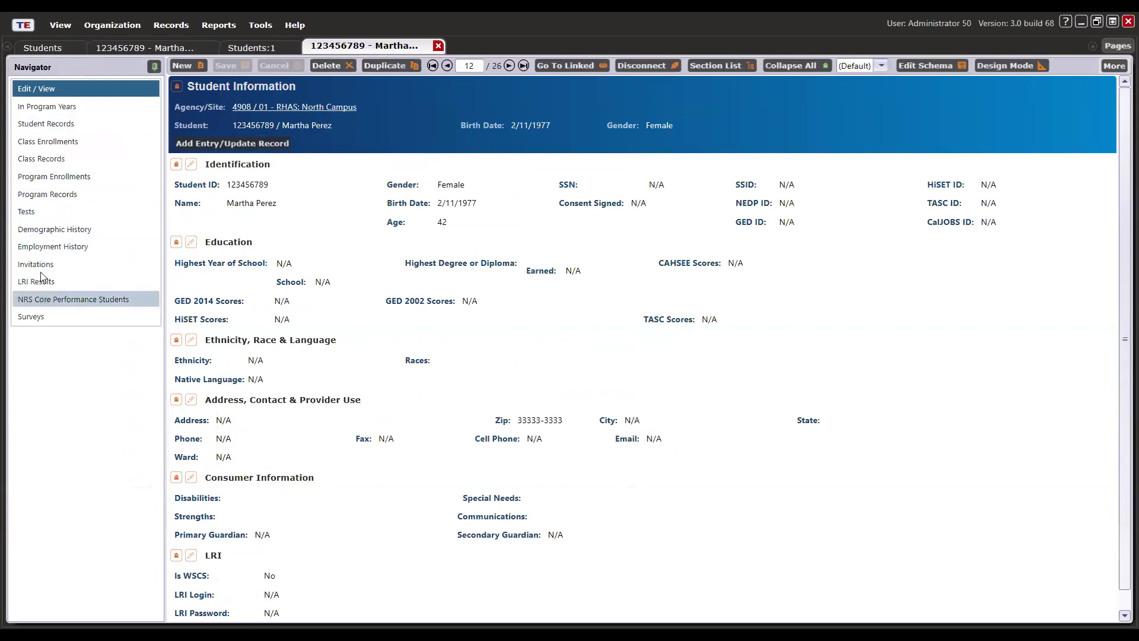
Review the student's In Program Years, Student Records, class and program enrollment views.
{"action": "left_click", "coordinate": [54, 105]}
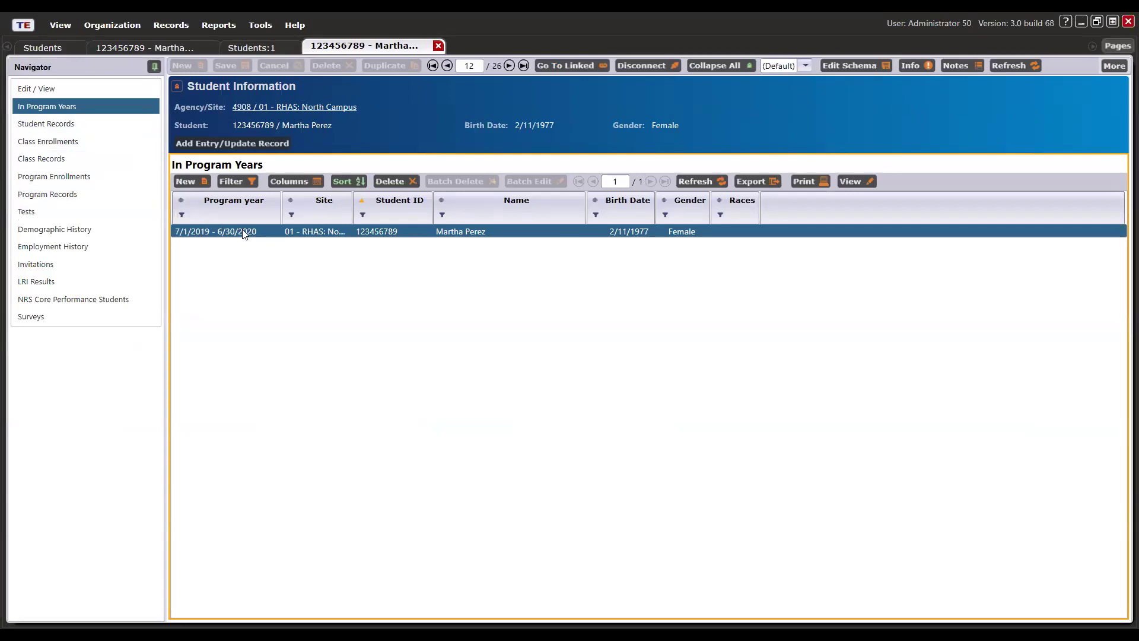
{"action": "left_click_drag", "start_coordinate": [360, 210], "coordinate": [411, 211]}
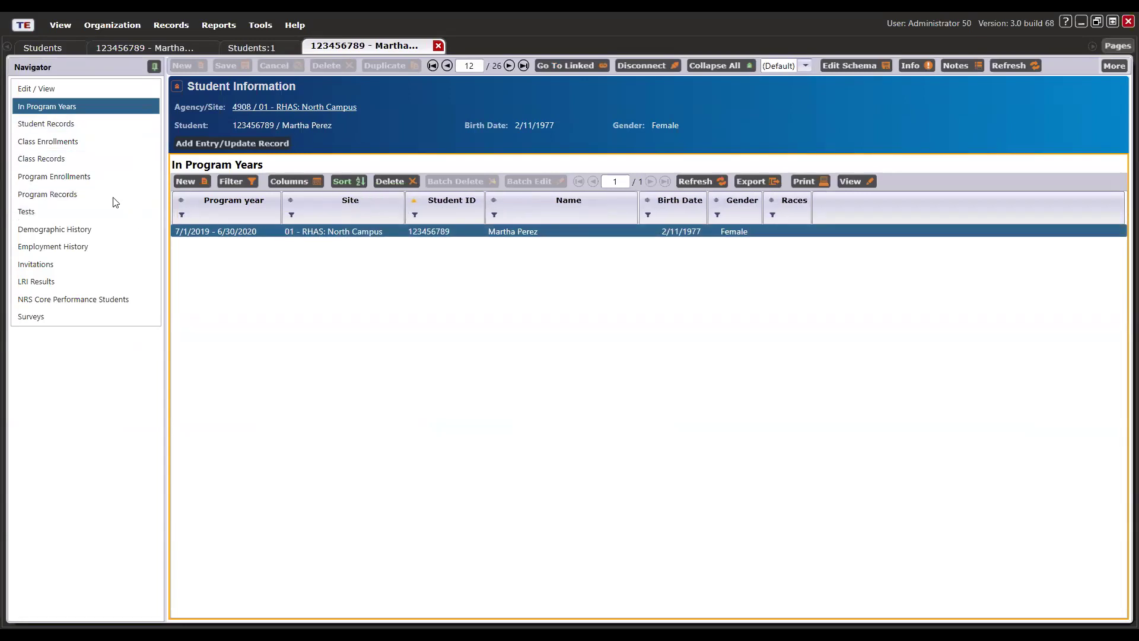
{"action": "left_click", "coordinate": [45, 124]}
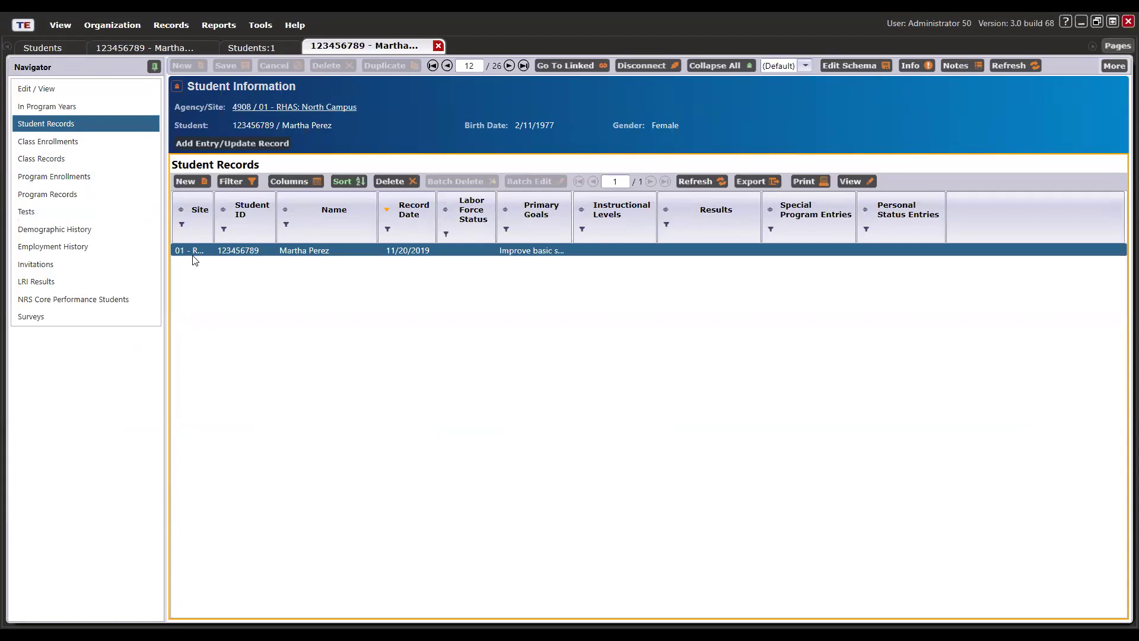
{"action": "left_click", "coordinate": [57, 143]}
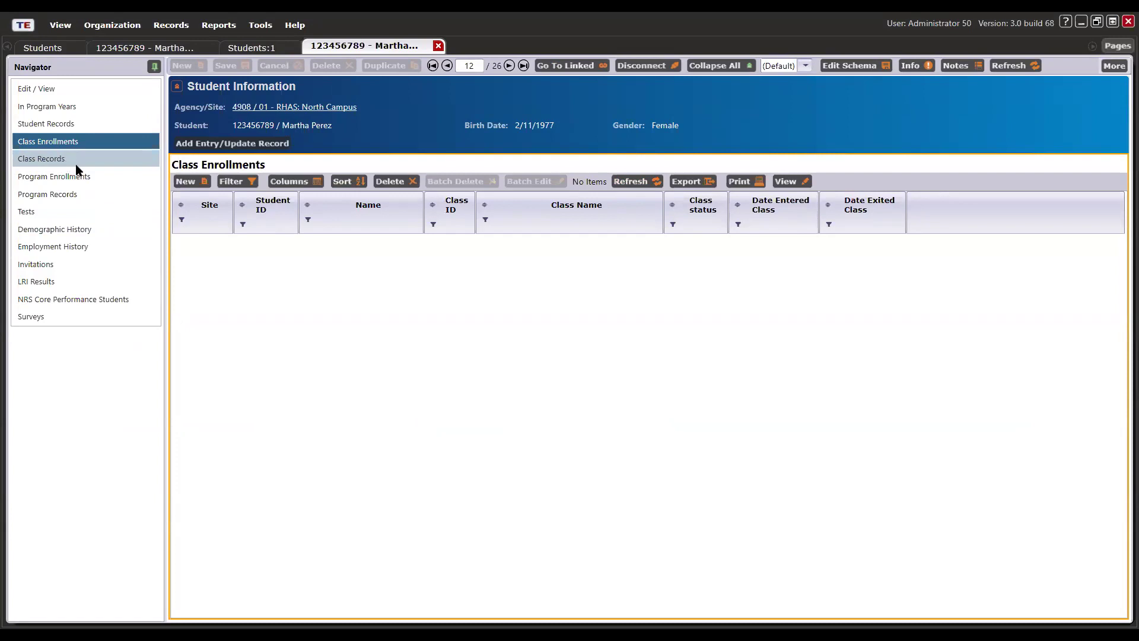
{"action": "left_click", "coordinate": [76, 160]}
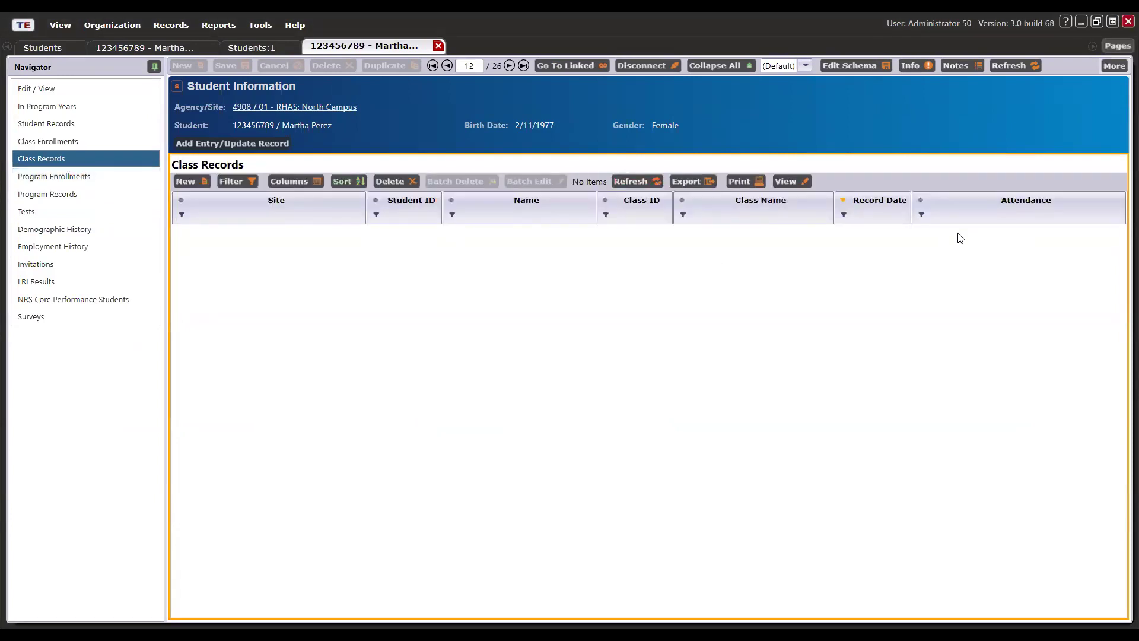
{"action": "left_click", "coordinate": [77, 179]}
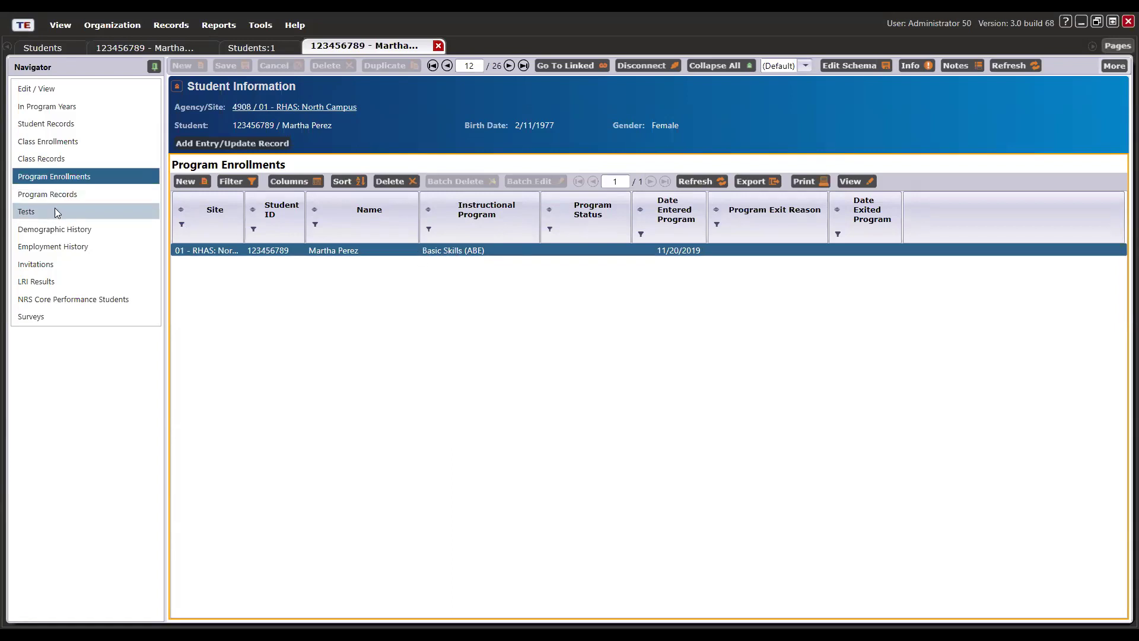
Show the student's tests and open the 104R Reading GOALS Locator test record.
{"action": "left_click", "coordinate": [31, 211]}
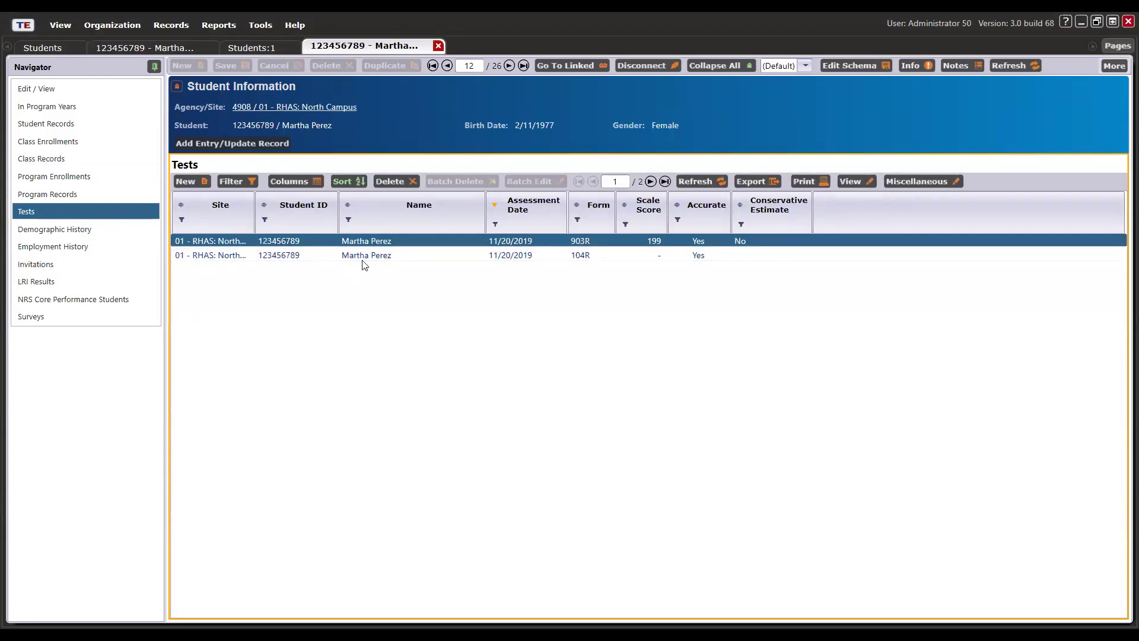
{"action": "left_click", "coordinate": [586, 260]}
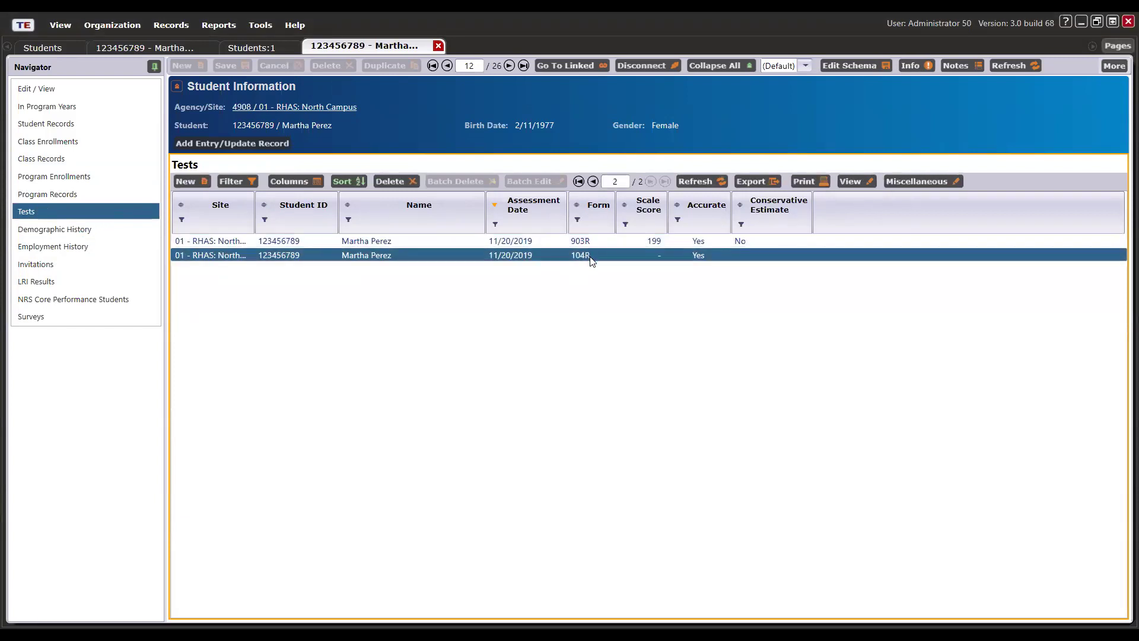
{"action": "left_click", "coordinate": [582, 242]}
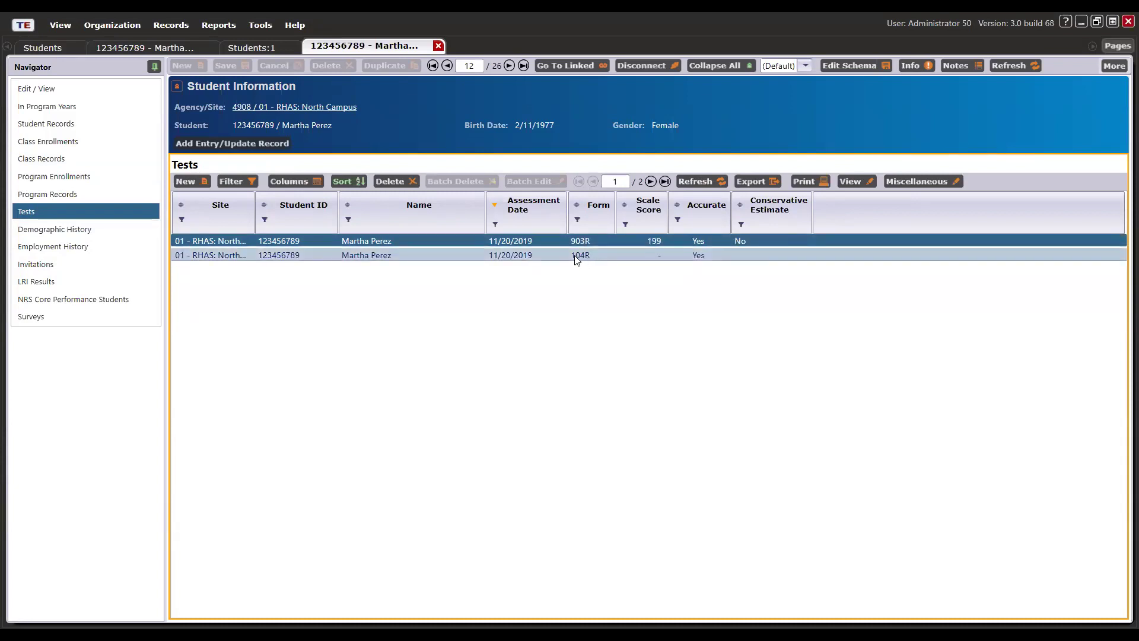
{"action": "double_click", "coordinate": [576, 257]}
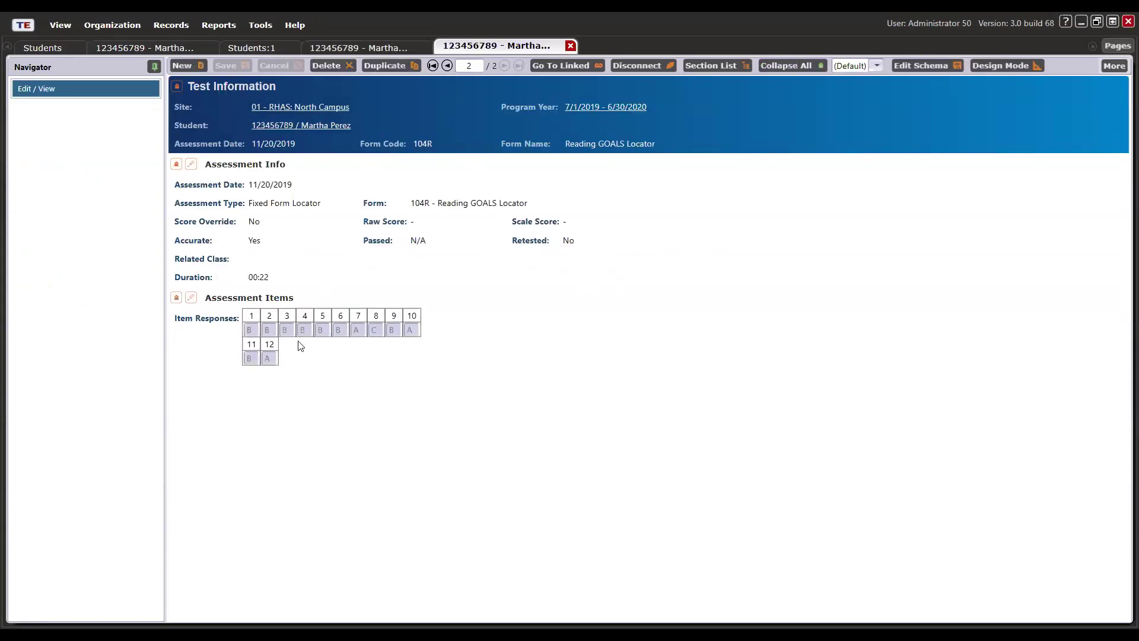
Step back to the 903R test record, then forward again to 104R.
{"action": "left_click", "coordinate": [446, 67]}
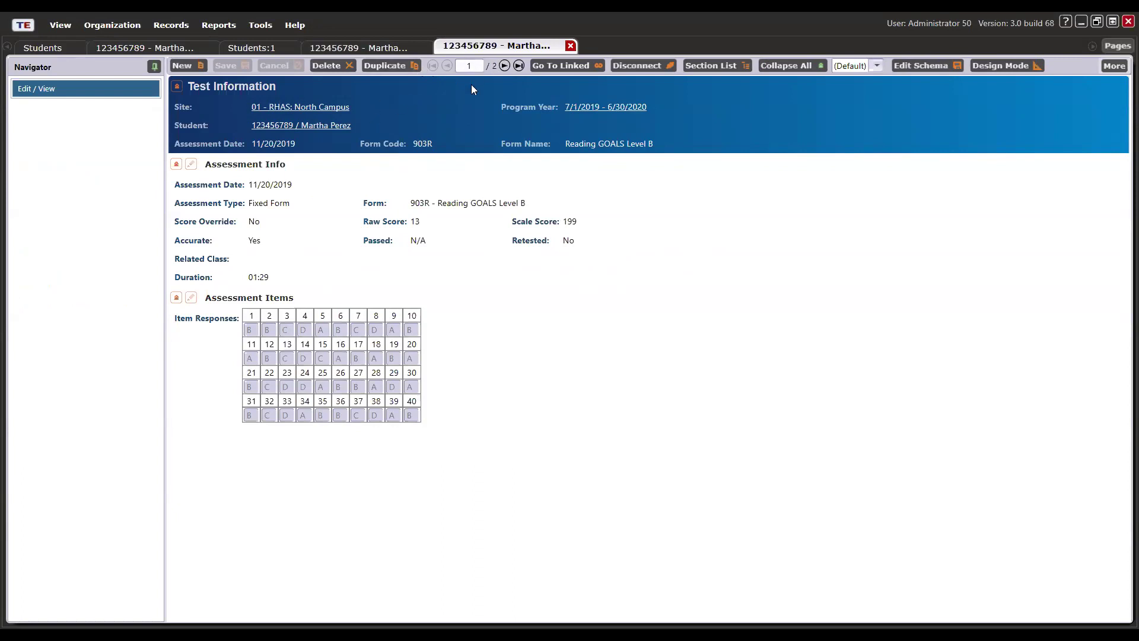
{"action": "left_click", "coordinate": [505, 66]}
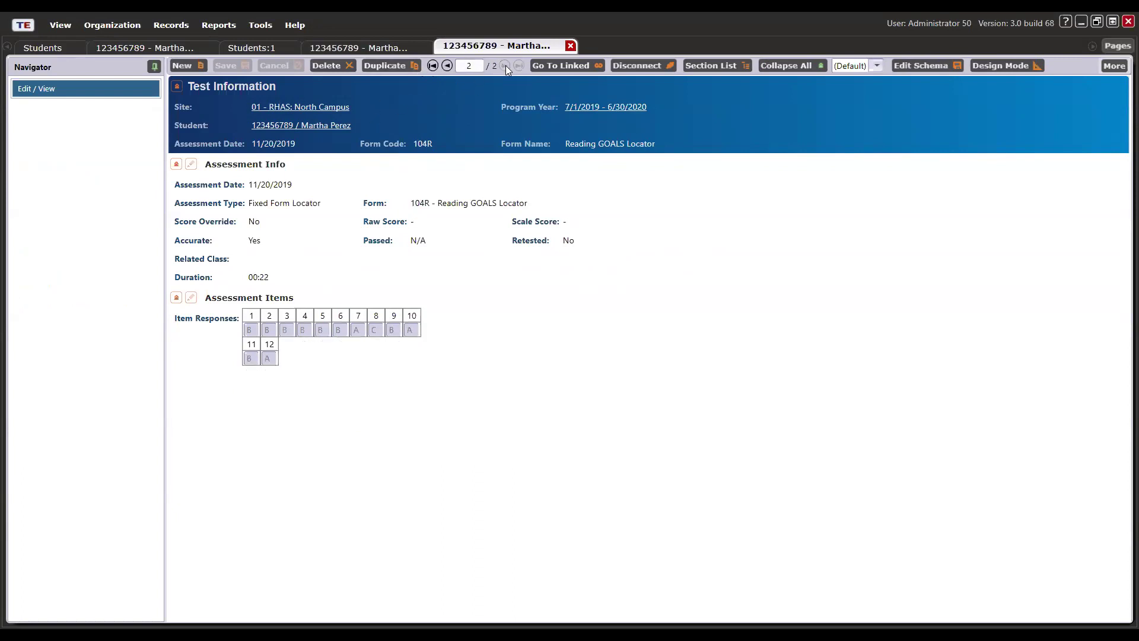
Start an Individual Skills Profile report from Reports > Test Results > Skills Profile.
{"action": "left_click", "coordinate": [220, 26]}
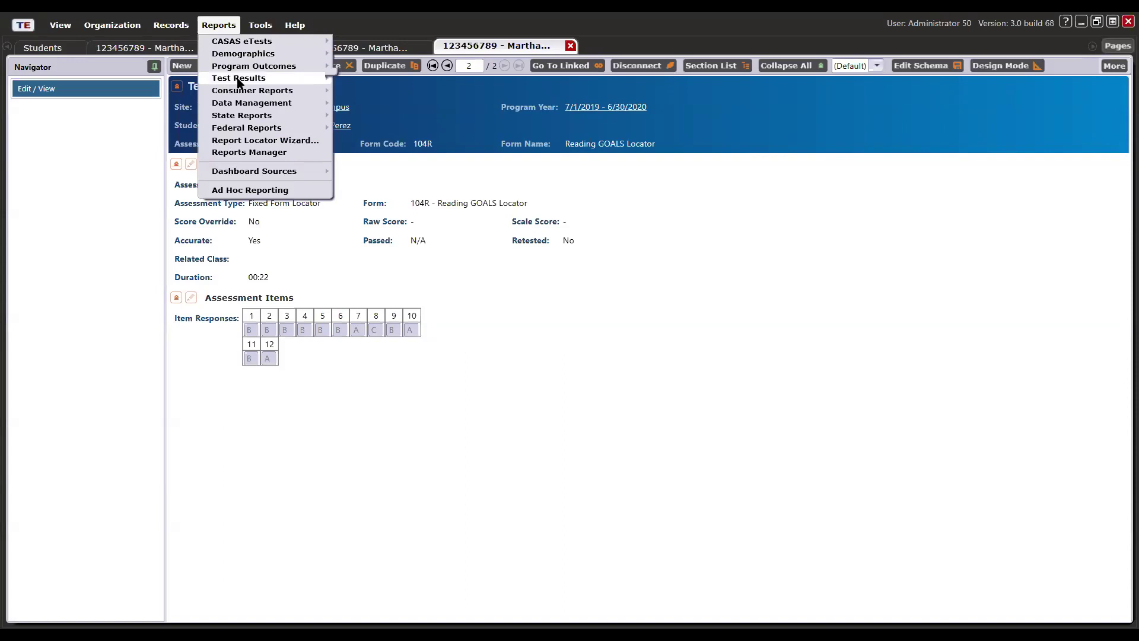
{"action": "mouse_move", "coordinate": [236, 83]}
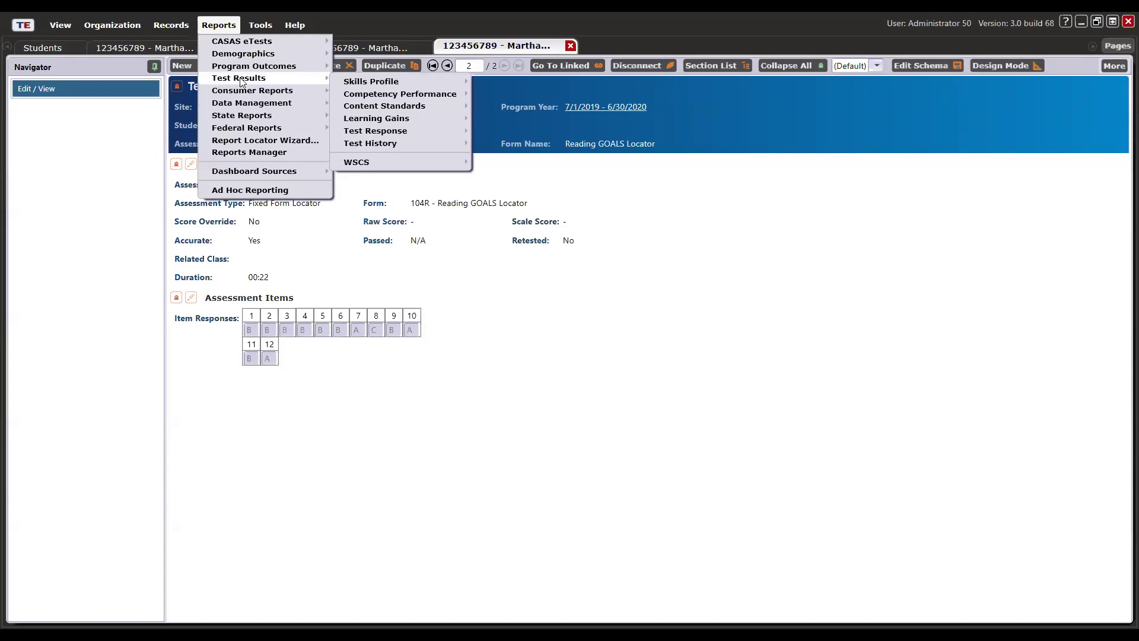
{"action": "mouse_move", "coordinate": [368, 83]}
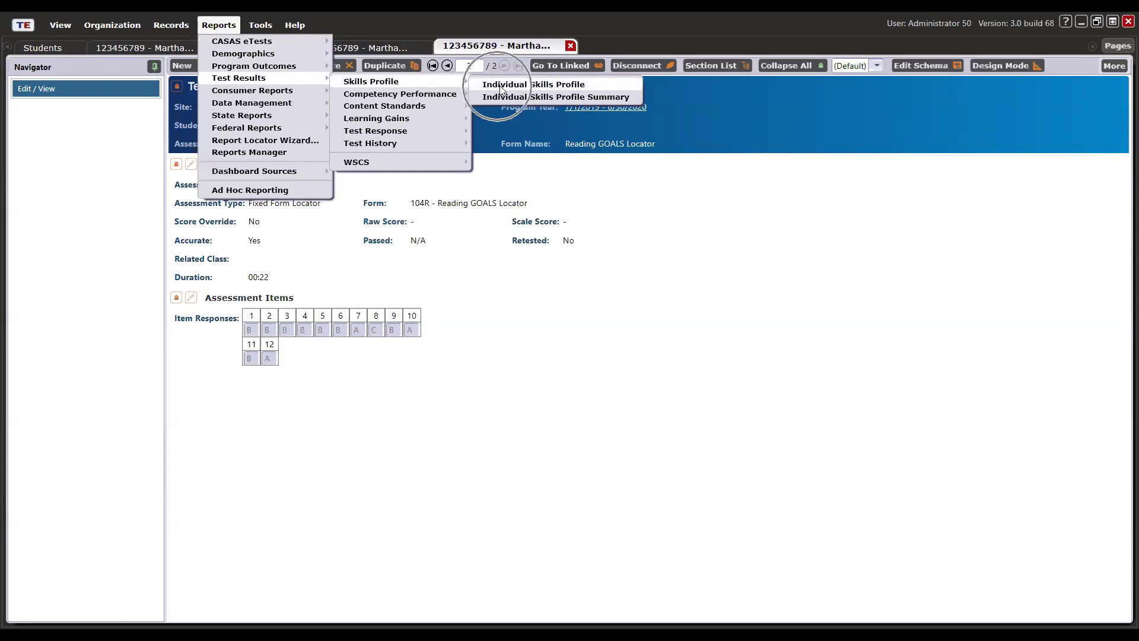
{"action": "left_click", "coordinate": [533, 86]}
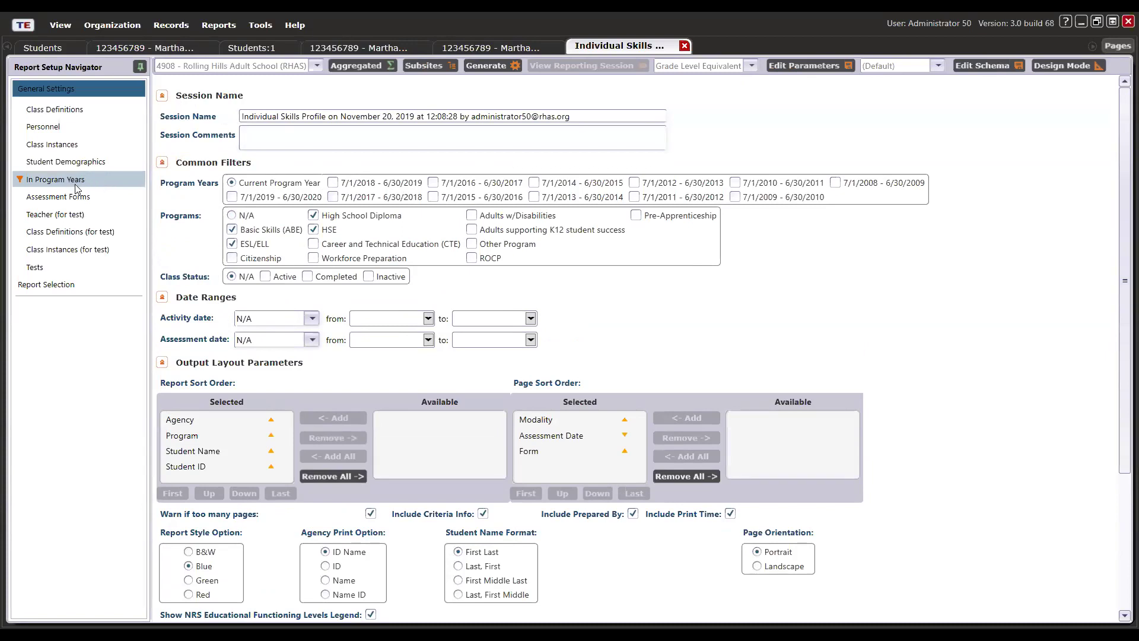
Load the default parameters, filter In Program Years to the student's ID, and generate the report.
{"action": "left_click", "coordinate": [752, 65]}
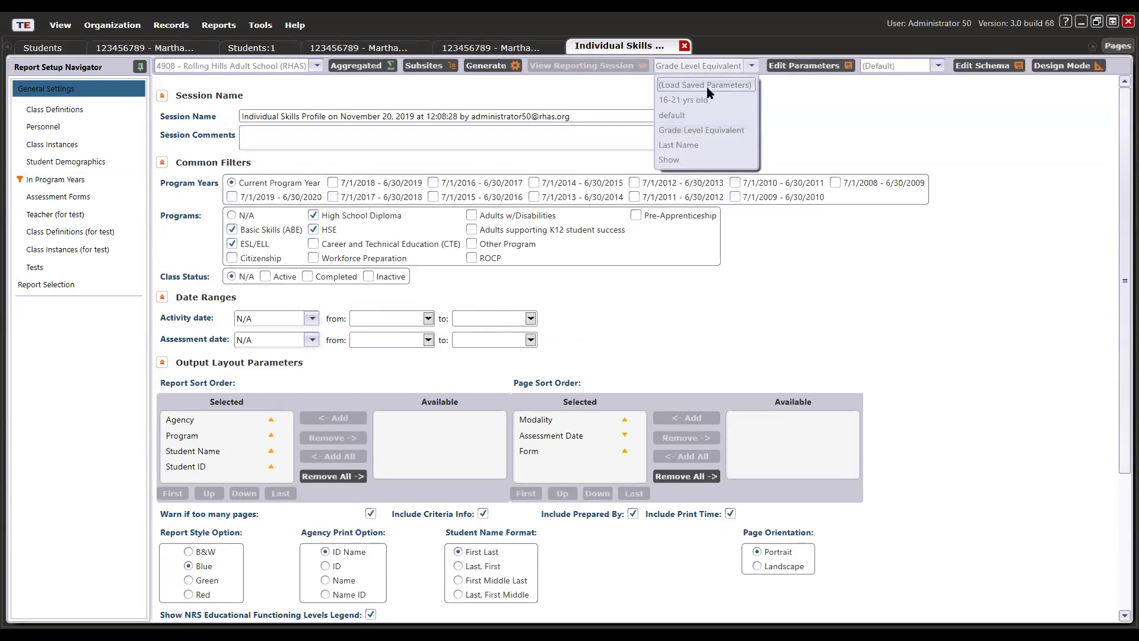
{"action": "left_click", "coordinate": [681, 113]}
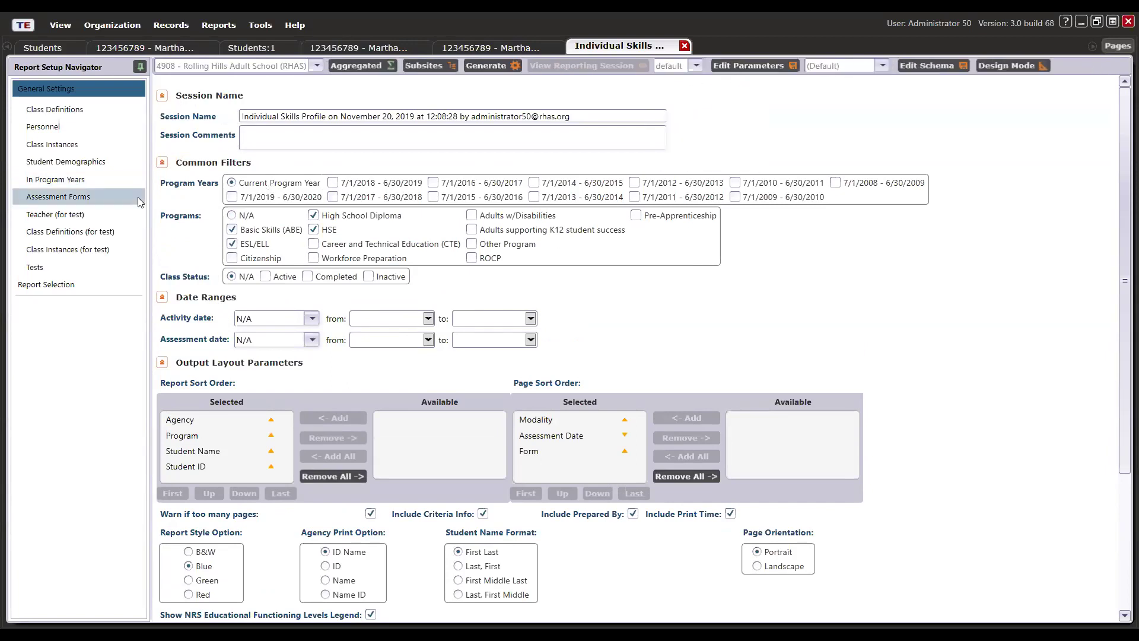
{"action": "left_click", "coordinate": [77, 179]}
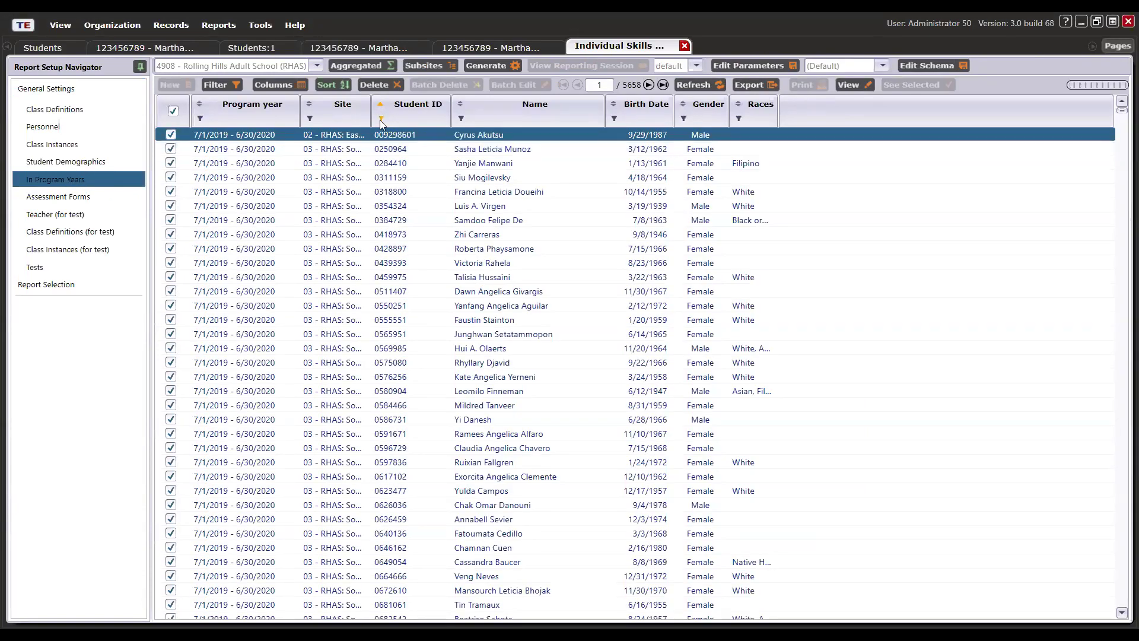
{"action": "left_click", "coordinate": [380, 119]}
{"action": "type", "text": "123456789"}
{"action": "left_click", "coordinate": [469, 156]}
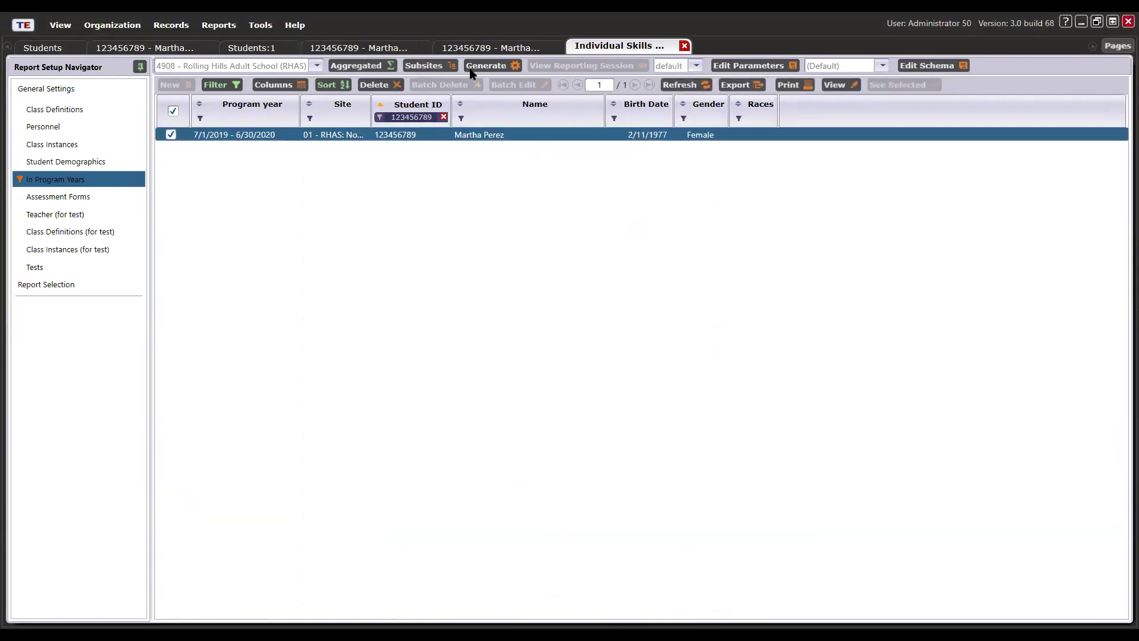
{"action": "left_click", "coordinate": [494, 66]}
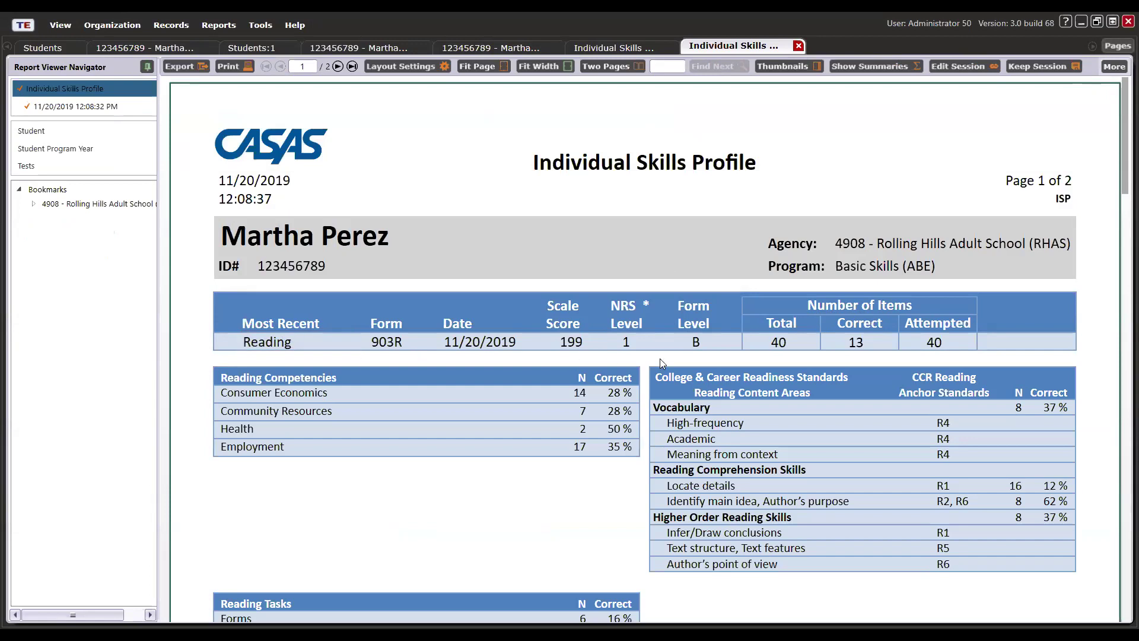
Turn on Show Grade Level Equivalent and regenerate the Individual Skills Profile, showing grade equivalent 1.5.
{"action": "left_click", "coordinate": [618, 46]}
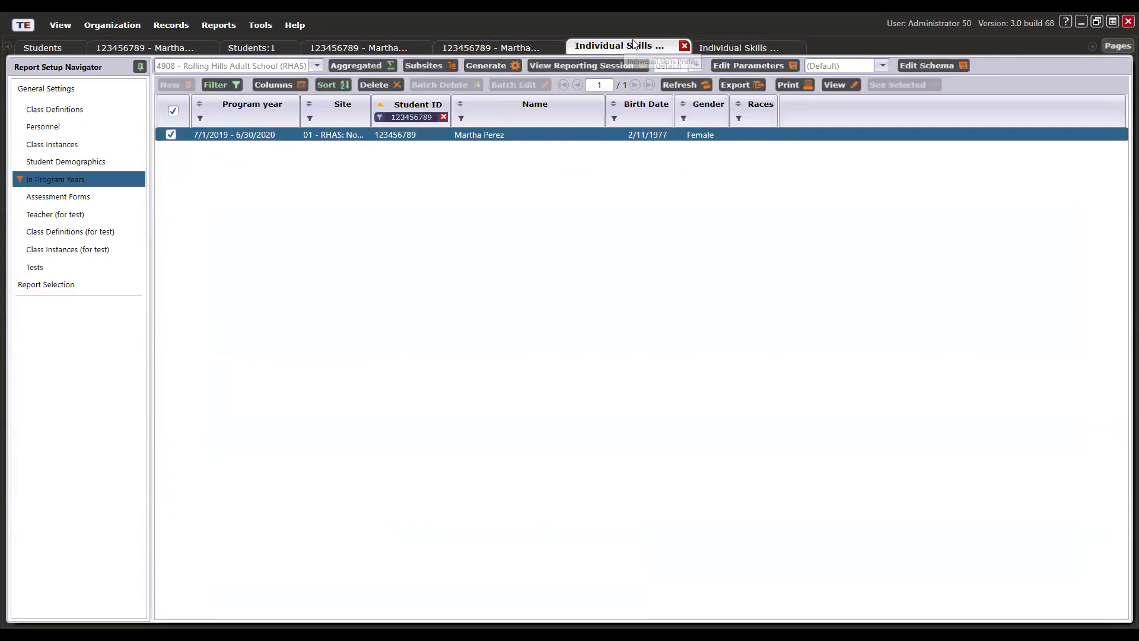
{"action": "left_click", "coordinate": [45, 89]}
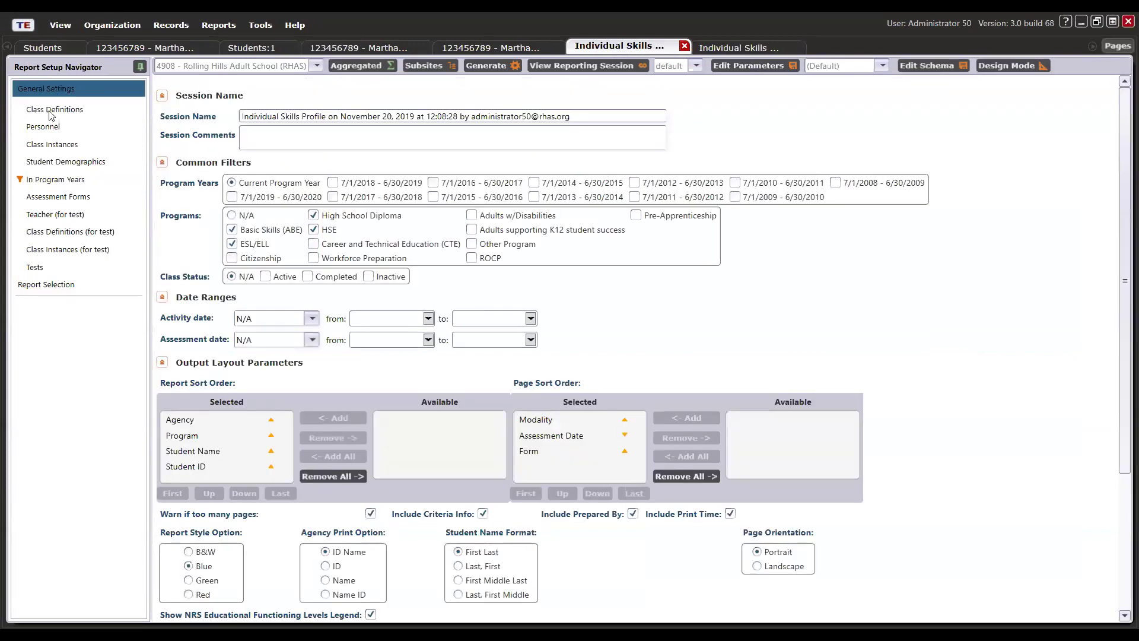
{"action": "scroll", "coordinate": [563, 584], "scroll_direction": "down", "scroll_amount": 3}
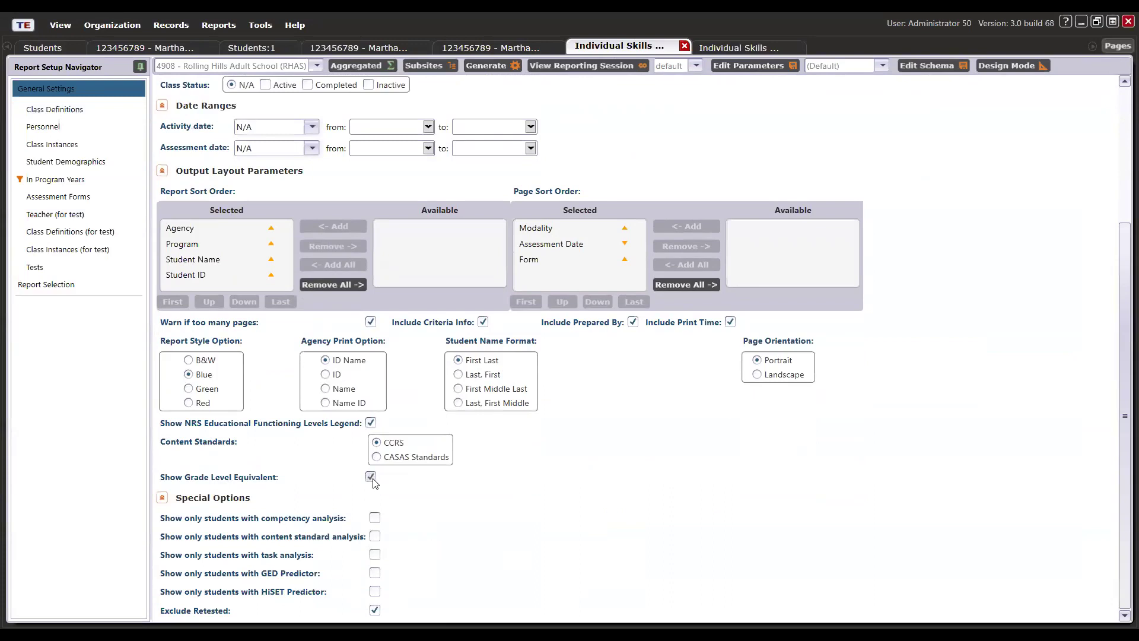
{"action": "left_click", "coordinate": [497, 65]}
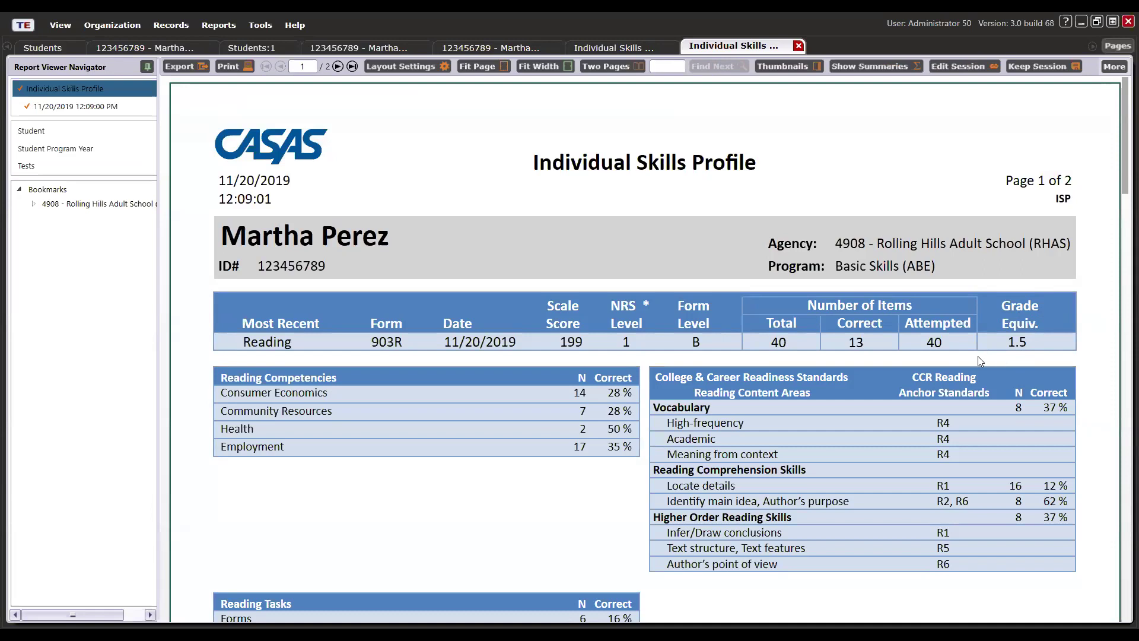
Fit the Individual Skills Profile to the page, show both pages side by side, and cancel the export.
{"action": "scroll", "coordinate": [730, 360], "scroll_direction": "down", "scroll_amount": 5}
{"action": "scroll", "coordinate": [728, 360], "scroll_direction": "down", "scroll_amount": 3}
{"action": "scroll", "coordinate": [729, 361], "scroll_direction": "up", "scroll_amount": 3}
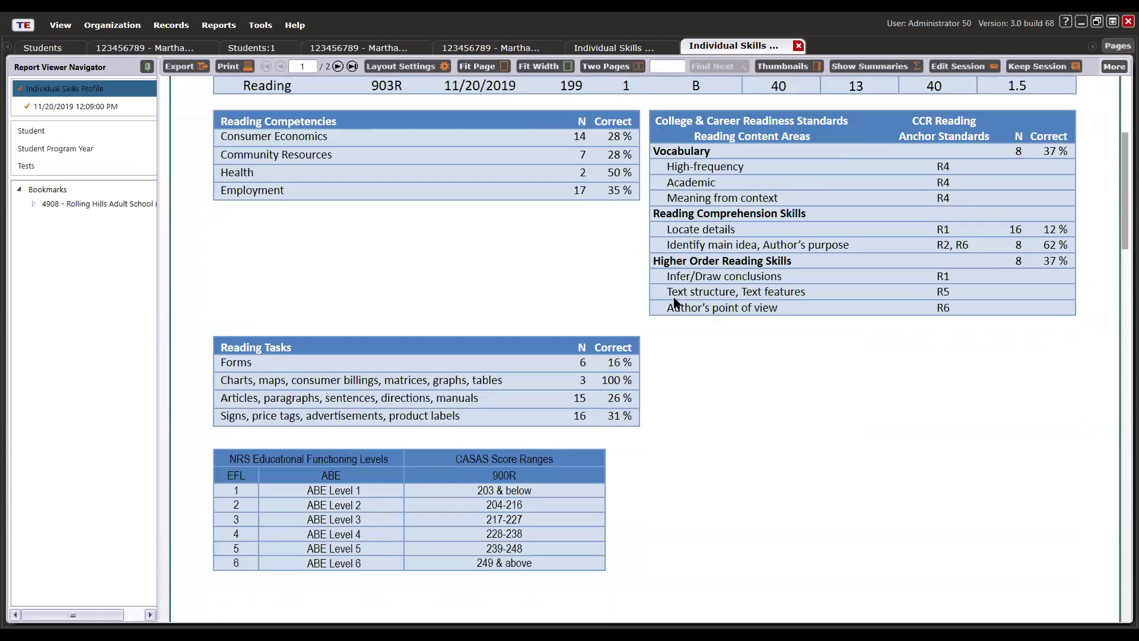
{"action": "left_click", "coordinate": [490, 66]}
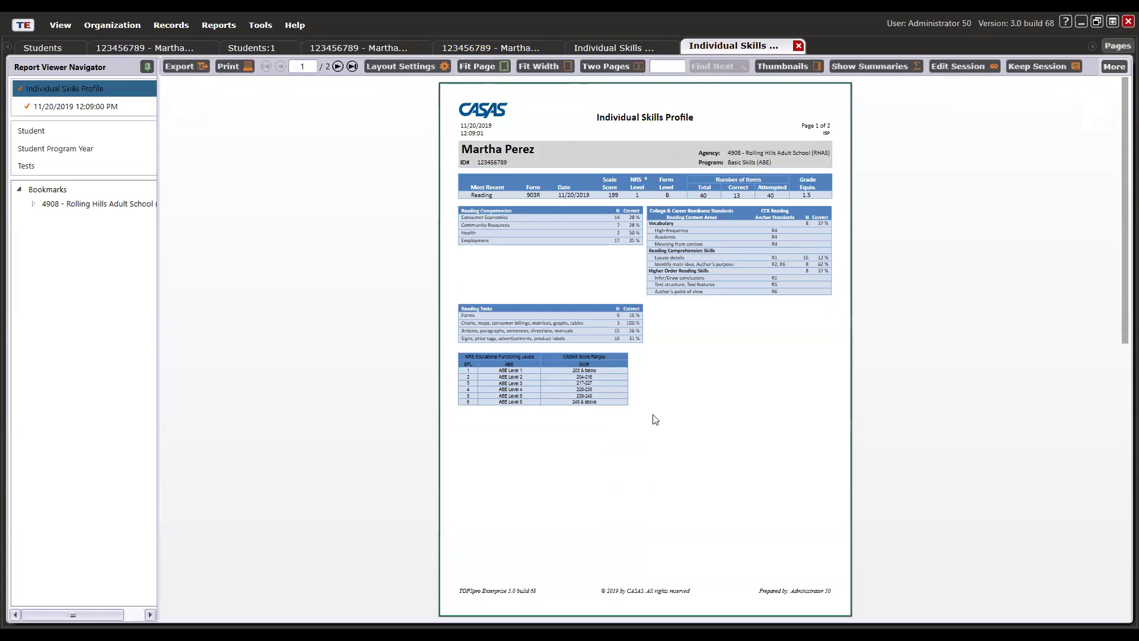
{"action": "left_click", "coordinate": [607, 70]}
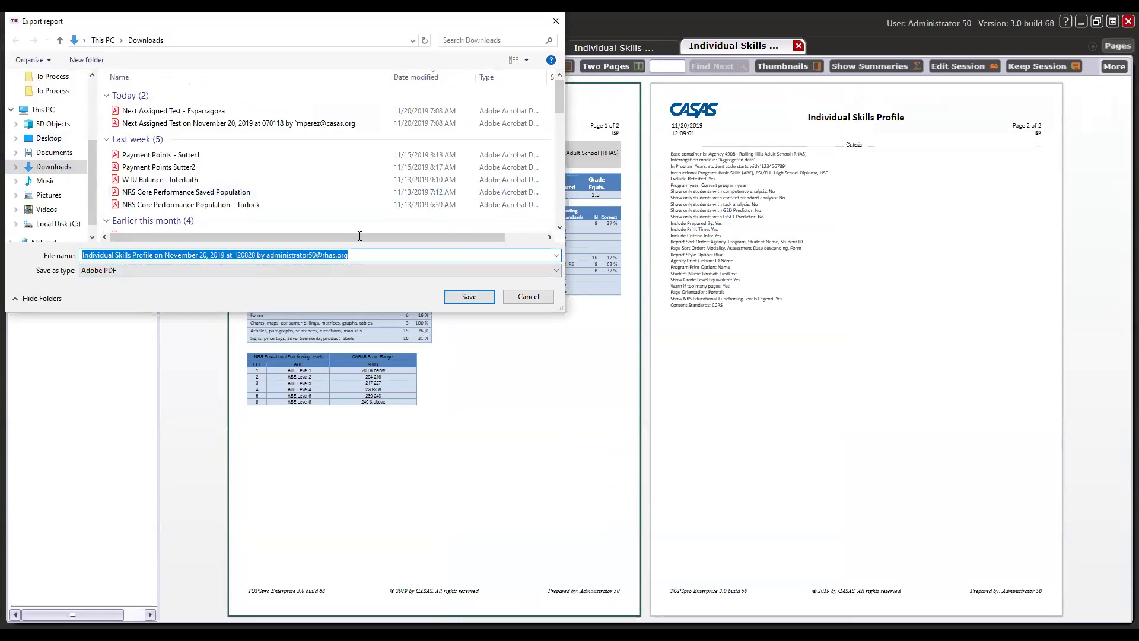
{"action": "left_click", "coordinate": [533, 302]}
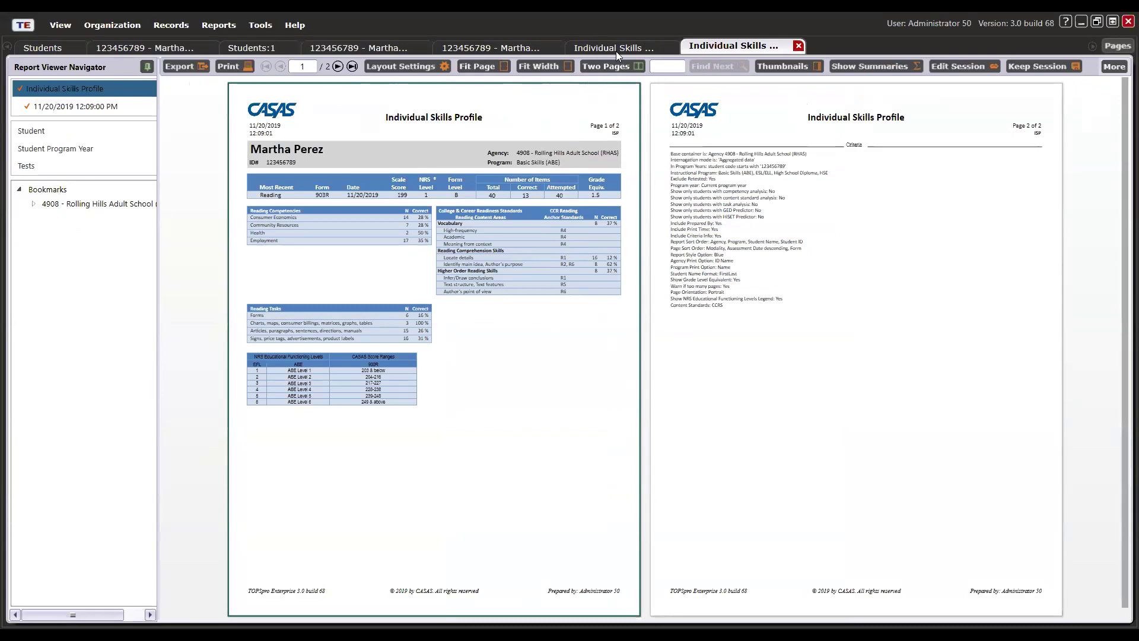
Close all open record and report pages.
{"action": "left_click", "coordinate": [246, 47]}
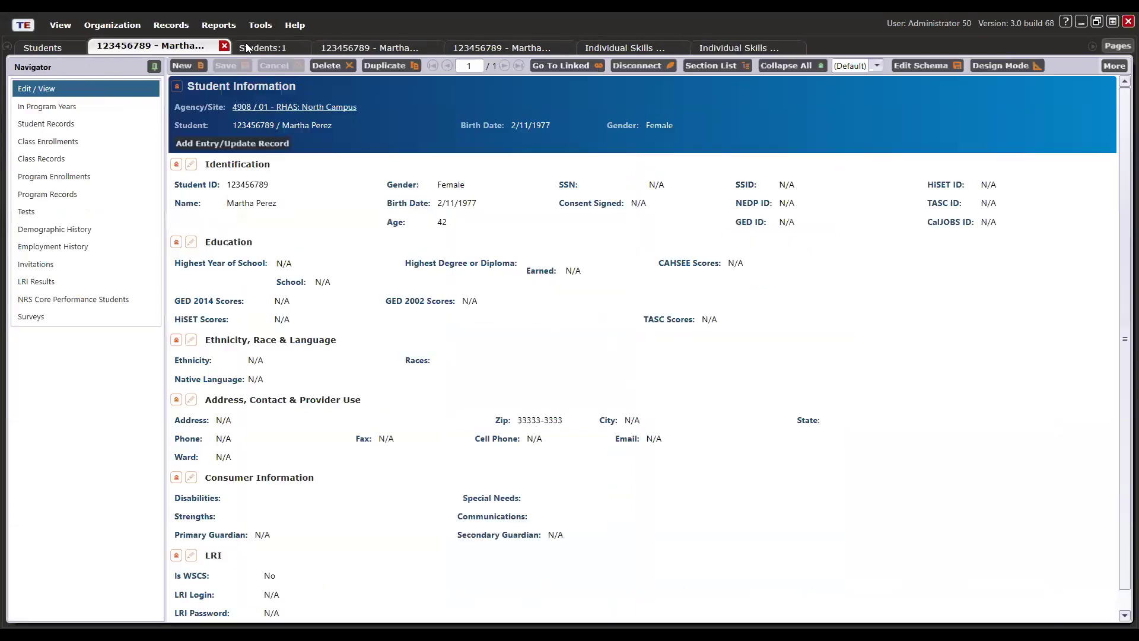
{"action": "left_click", "coordinate": [337, 47]}
{"action": "left_click", "coordinate": [469, 46]}
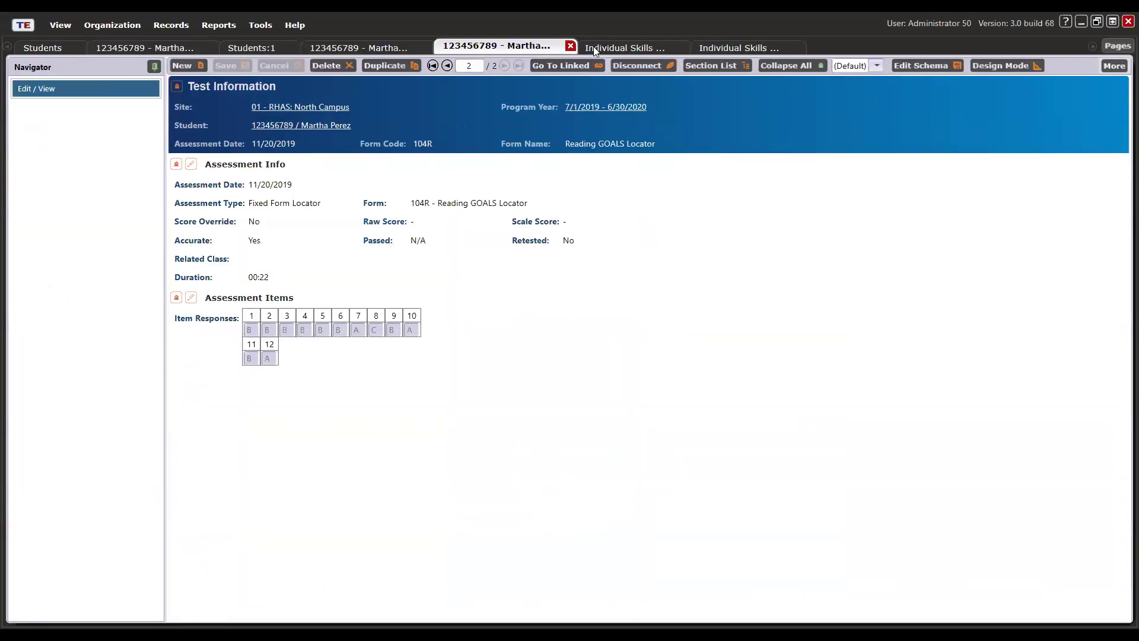
{"action": "left_click", "coordinate": [609, 47]}
{"action": "left_click", "coordinate": [1118, 46]}
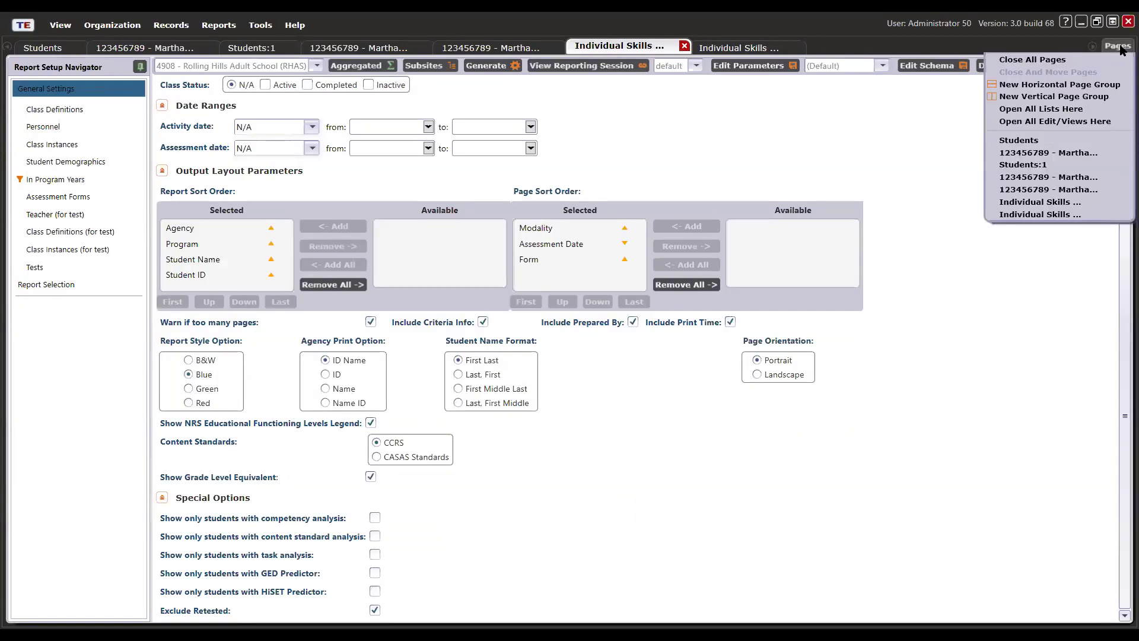
{"action": "left_click", "coordinate": [1043, 61]}
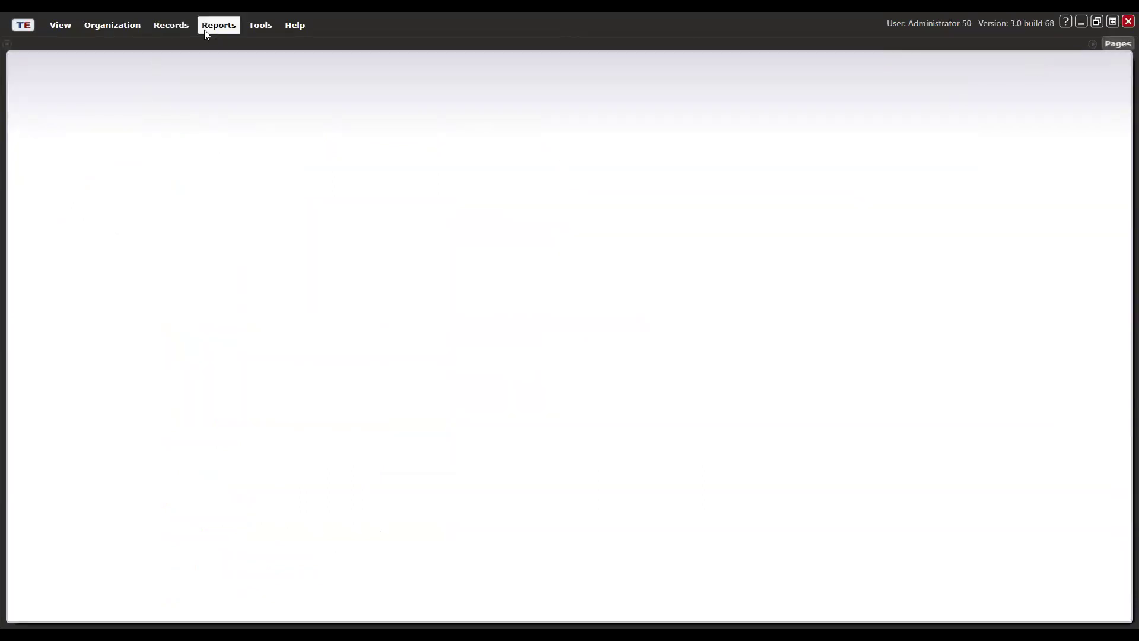
Open the Agencies list from the Organization menu, showing Rolling Hills Adult School (RHAS).
{"action": "left_click", "coordinate": [121, 29]}
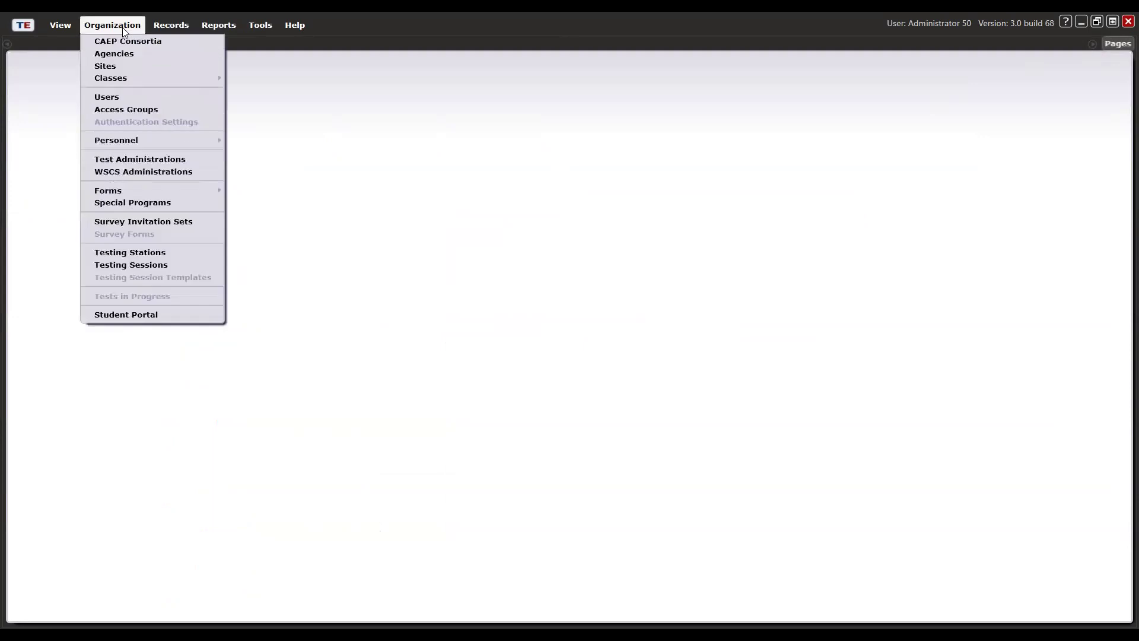
{"action": "left_click", "coordinate": [109, 99]}
{"action": "left_click", "coordinate": [117, 55]}
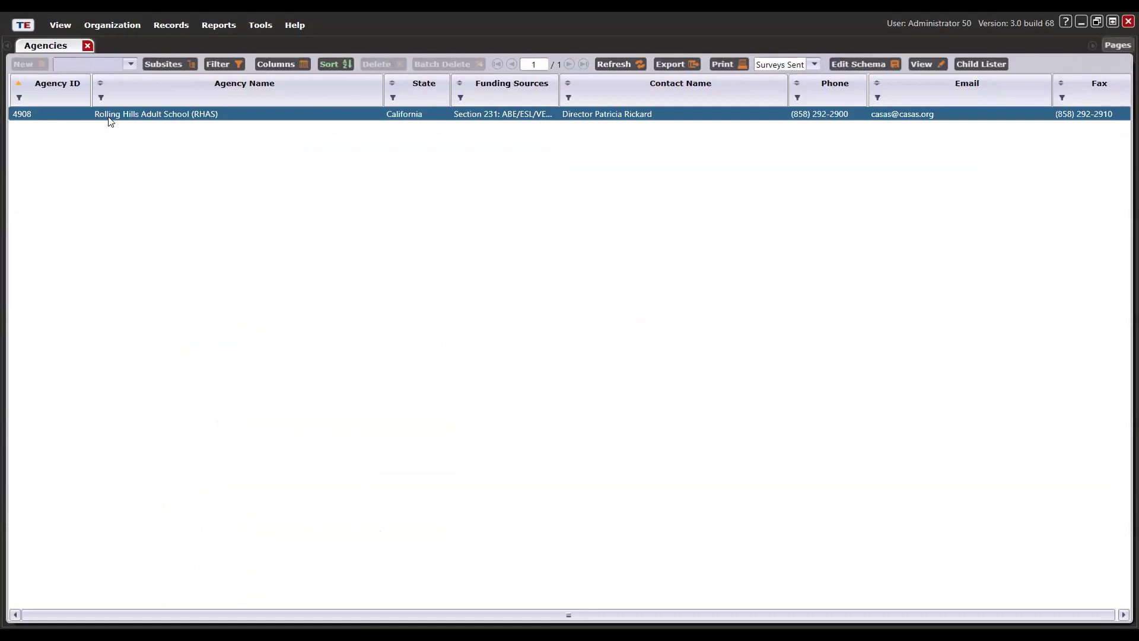
Open the Rolling Hills Adult School agency record and list its users.
{"action": "double_click", "coordinate": [147, 118]}
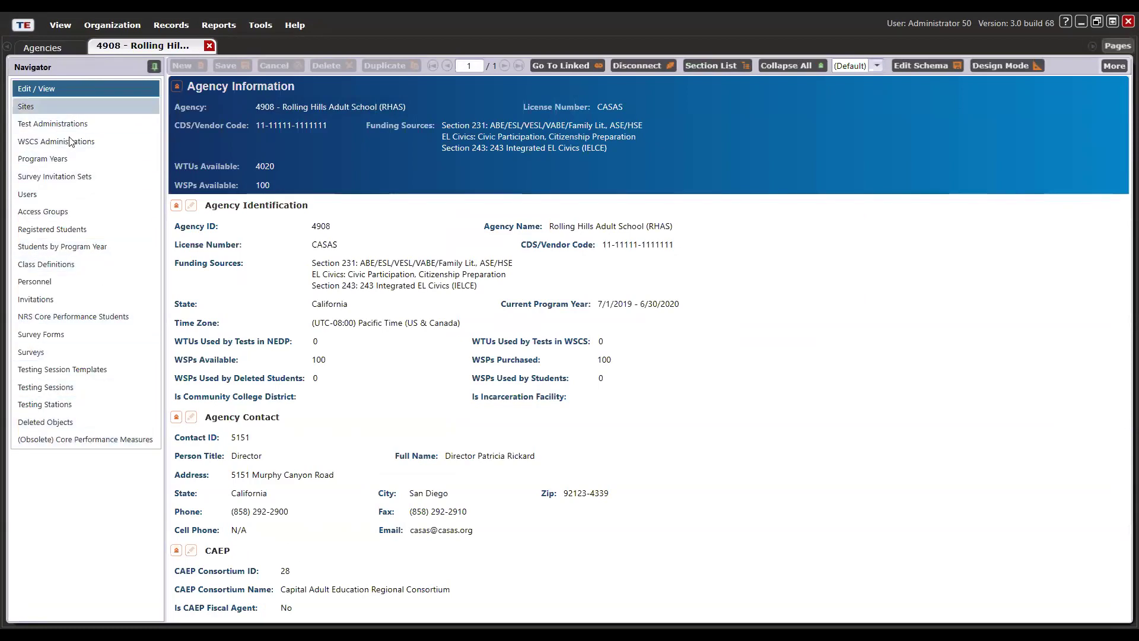
{"action": "left_click", "coordinate": [34, 199]}
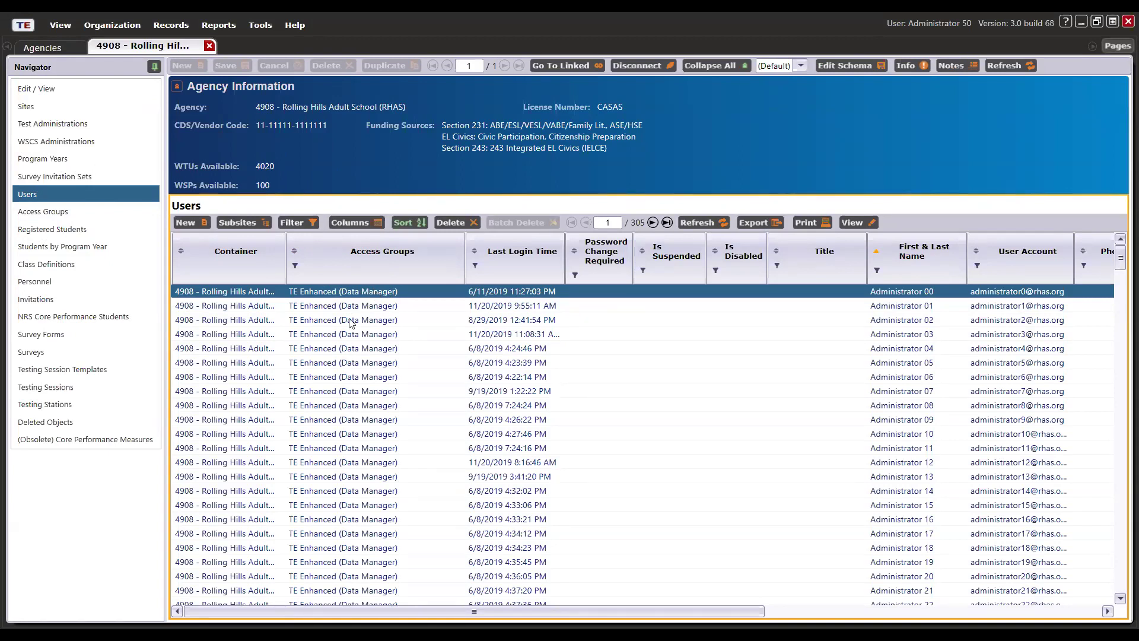
Start a blank New User record from the agency's Users list.
{"action": "scroll", "coordinate": [360, 338], "scroll_direction": "down", "scroll_amount": 6}
{"action": "scroll", "coordinate": [364, 350], "scroll_direction": "down", "scroll_amount": 15}
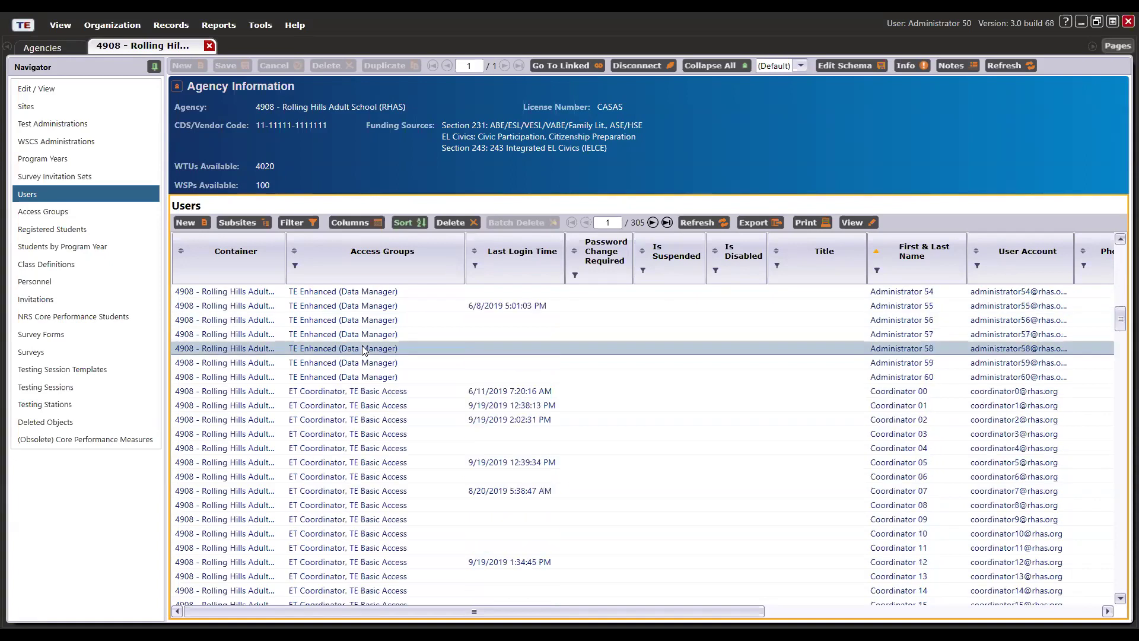
{"action": "scroll", "coordinate": [364, 350], "scroll_direction": "down", "scroll_amount": 5}
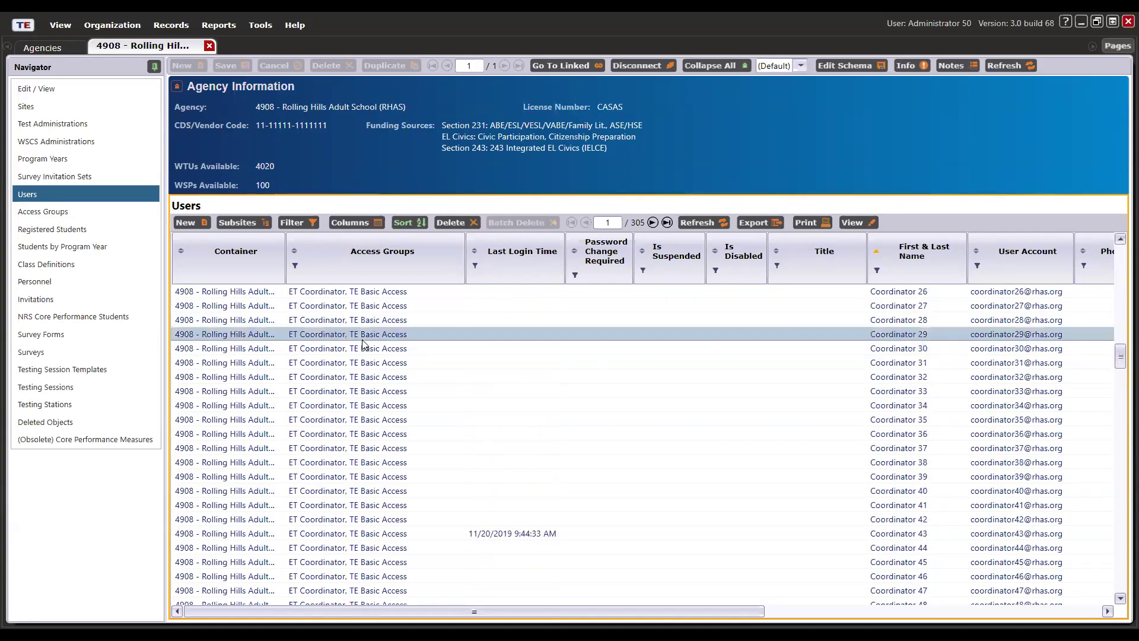
{"action": "left_click", "coordinate": [188, 223]}
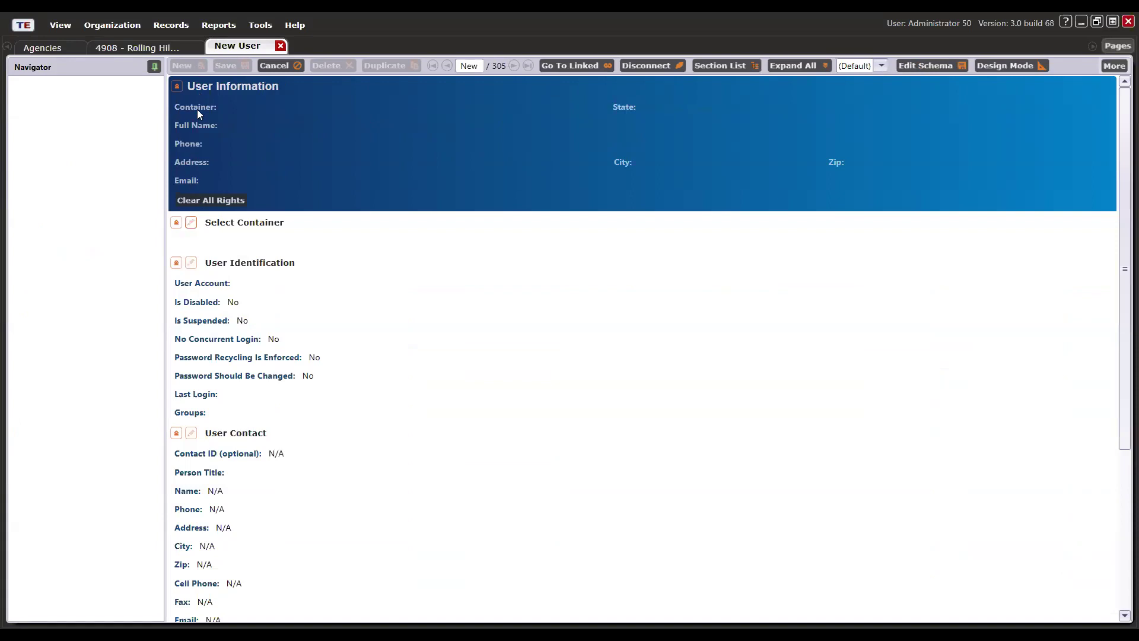
Enter the user's e-mail address as the user account and enter and confirm a six-character password.
{"action": "left_click", "coordinate": [191, 223]}
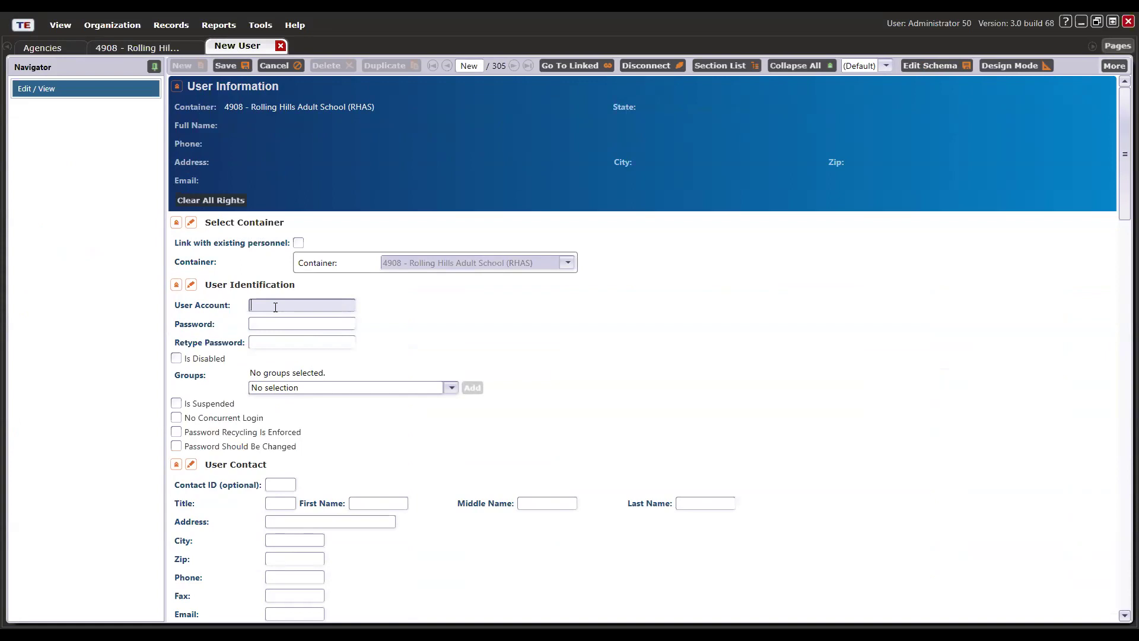
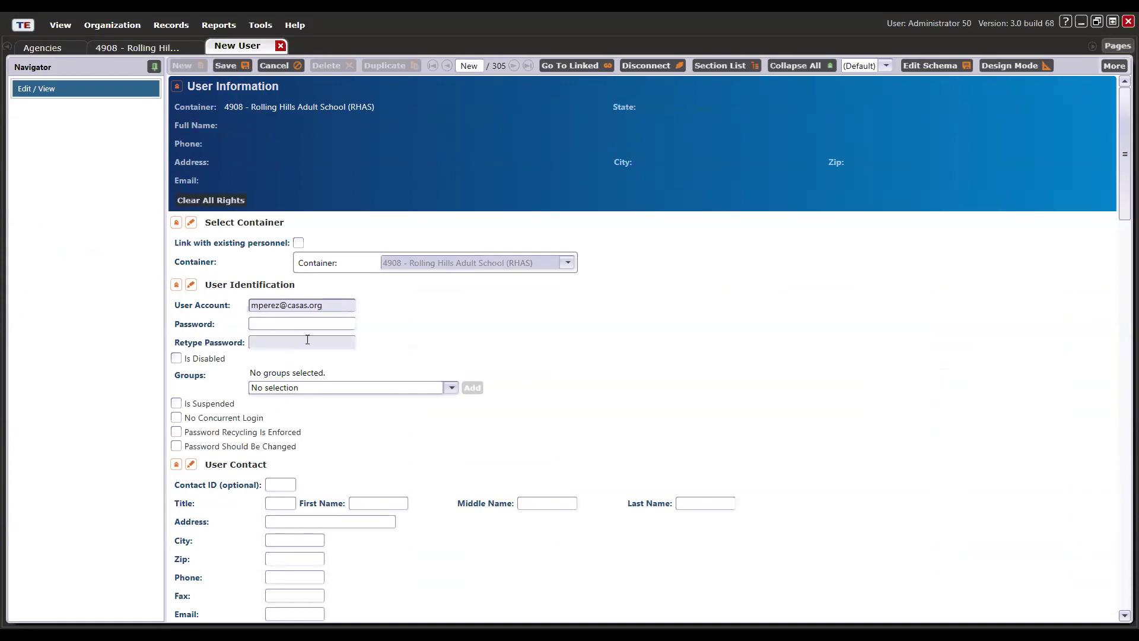
{"action": "left_click", "coordinate": [296, 323]}
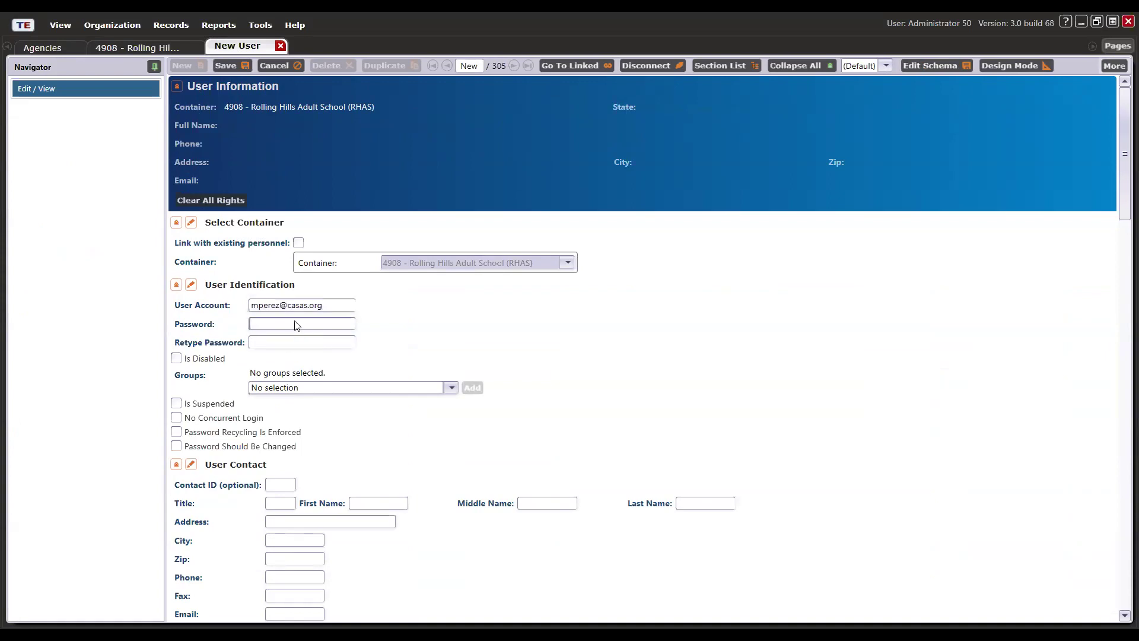
{"action": "type", "text": "******"}
{"action": "key", "text": "Tab"}
{"action": "type", "text": "******"}
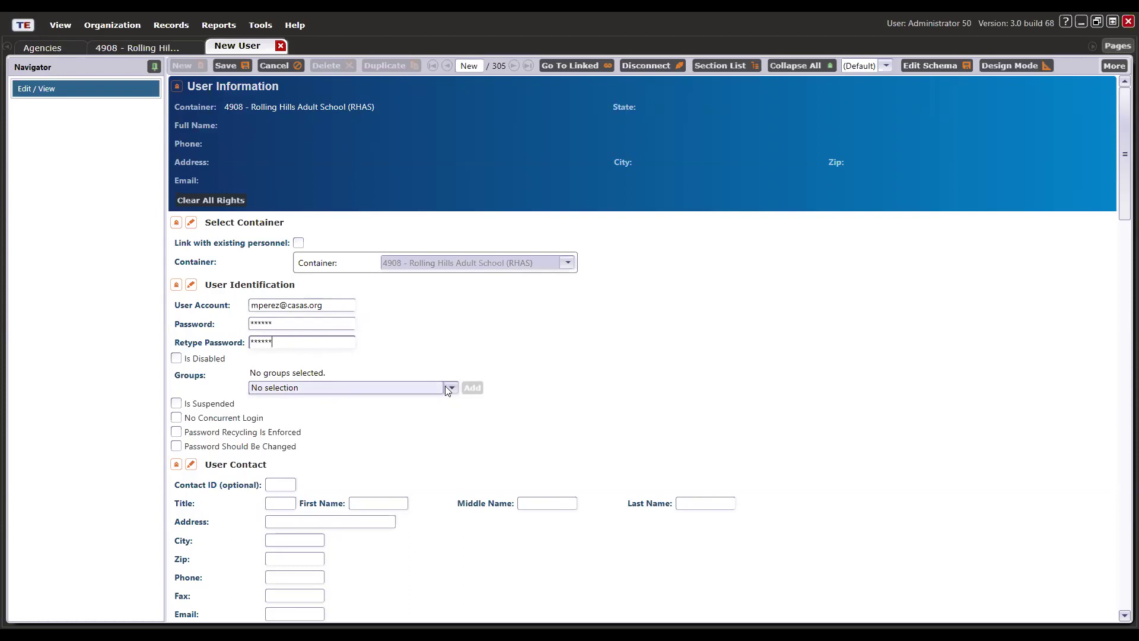
{"action": "left_click", "coordinate": [450, 388]}
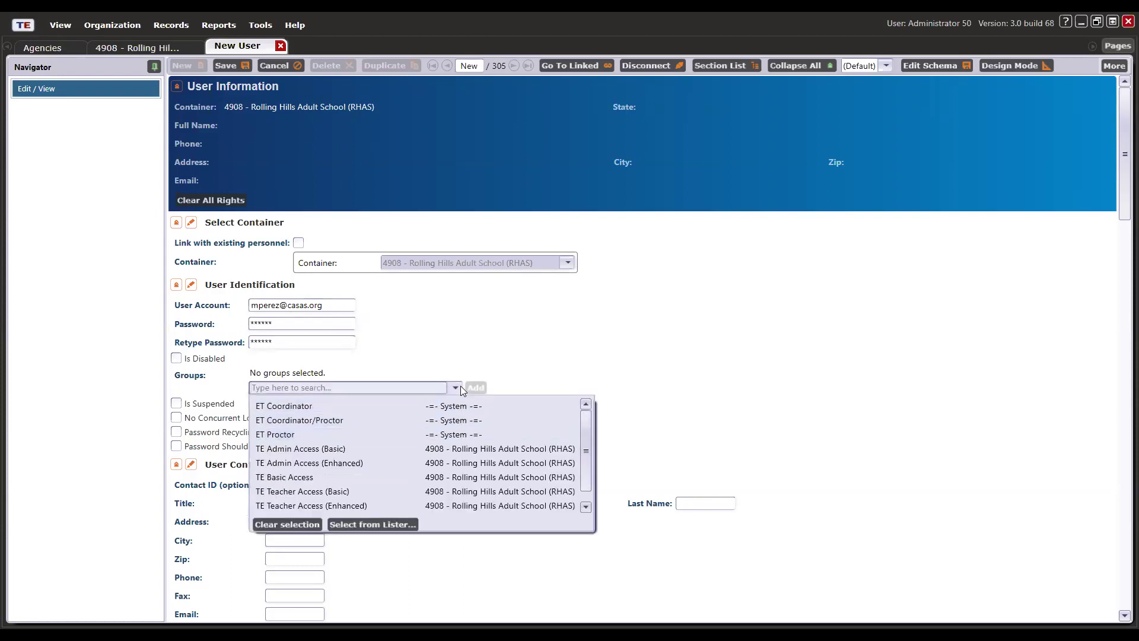
Add the ET Coordinator/Proctor access group to the user and confirm the certification statement.
{"action": "left_click", "coordinate": [460, 387]}
{"action": "left_click", "coordinate": [454, 386]}
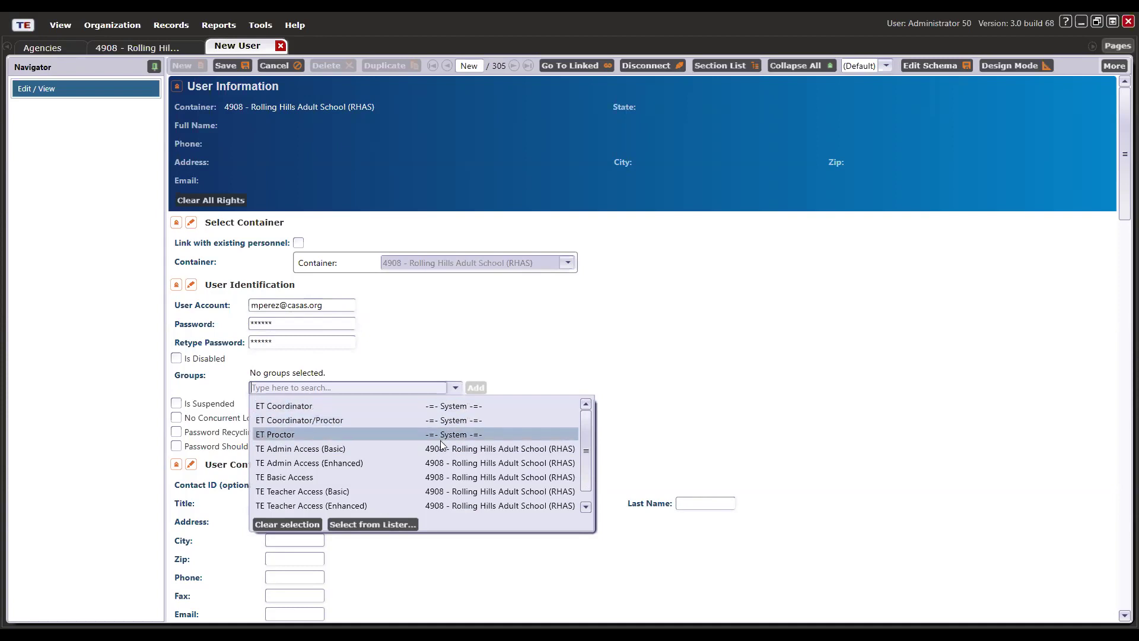
{"action": "left_click", "coordinate": [297, 421]}
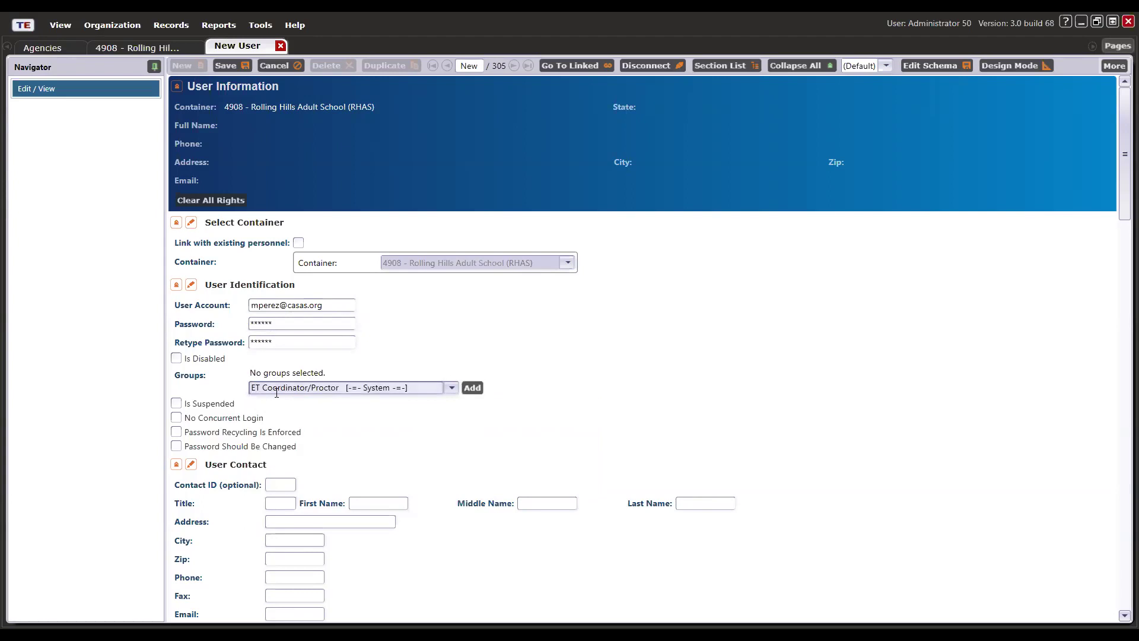
{"action": "left_click", "coordinate": [472, 388]}
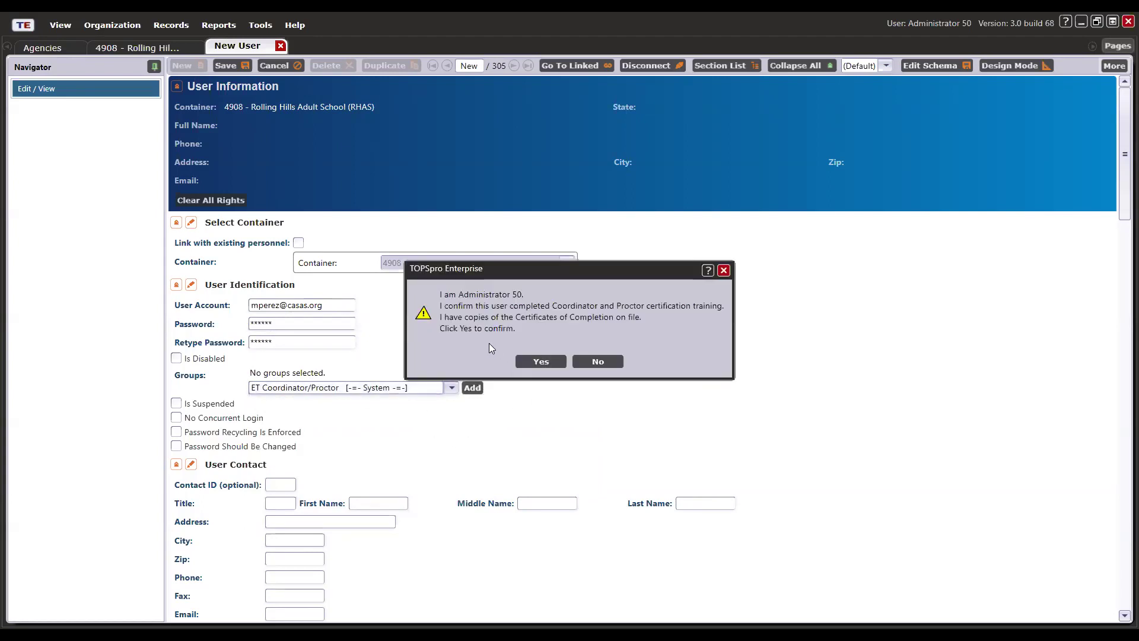
{"action": "left_click", "coordinate": [544, 362]}
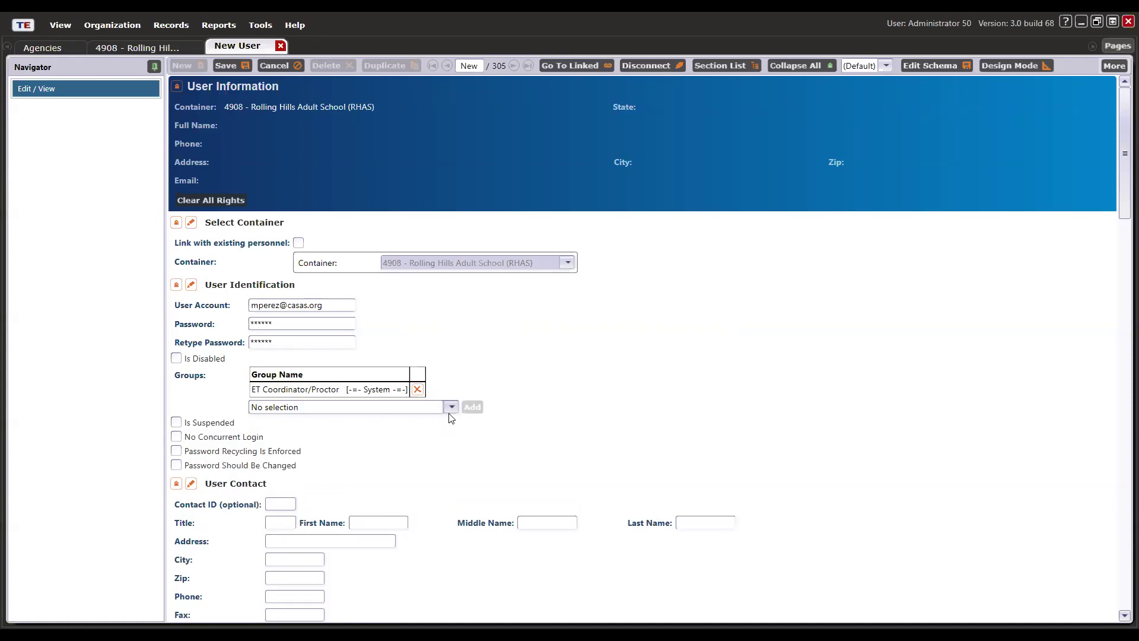
{"action": "left_click", "coordinate": [451, 407]}
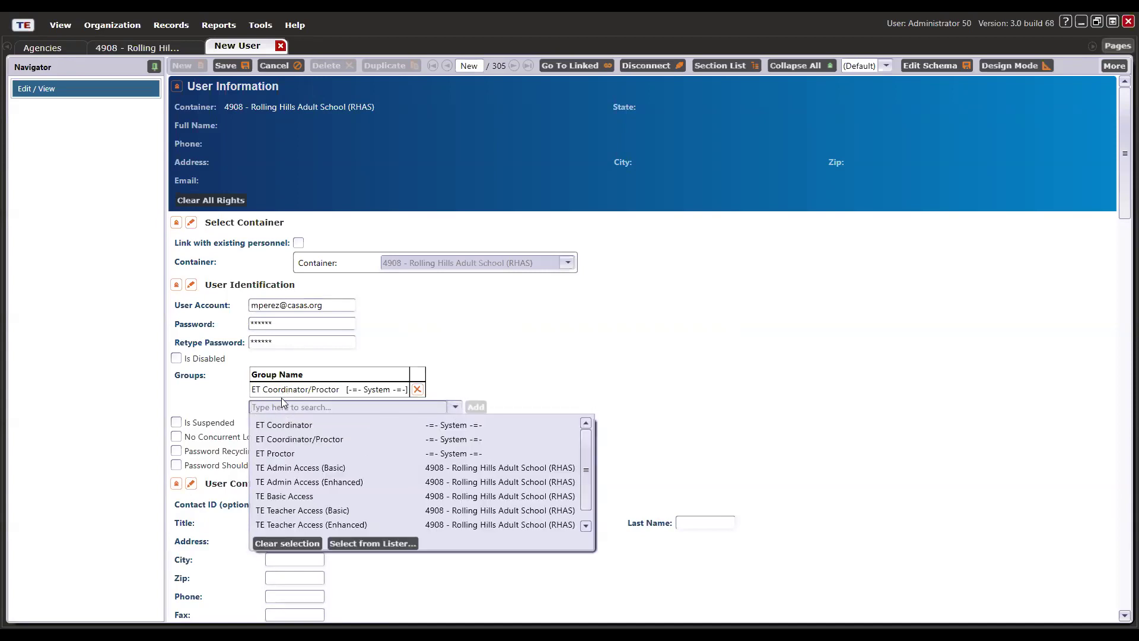
{"action": "left_click", "coordinate": [291, 468]}
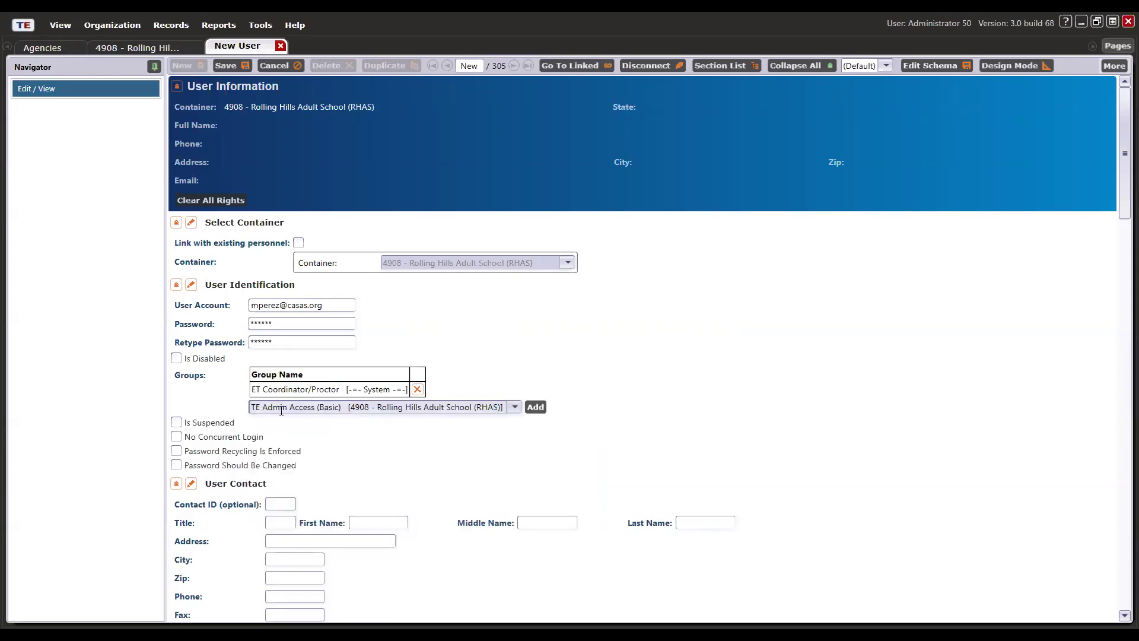
{"action": "left_click", "coordinate": [533, 409]}
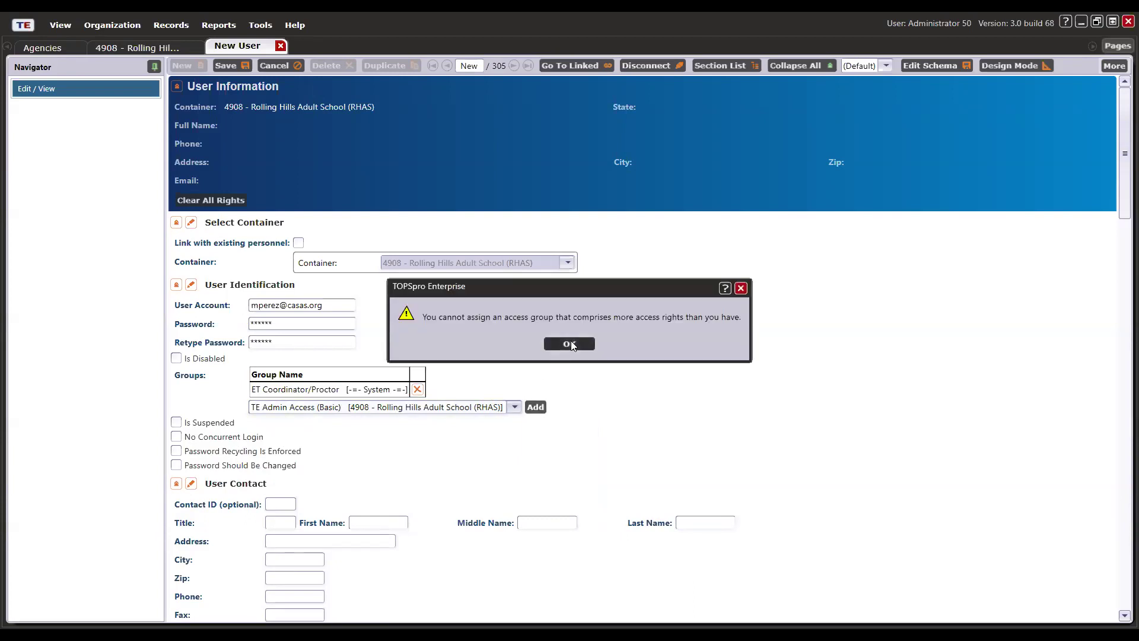
{"action": "left_click", "coordinate": [569, 344]}
{"action": "left_click", "coordinate": [455, 407]}
{"action": "left_click", "coordinate": [369, 495]}
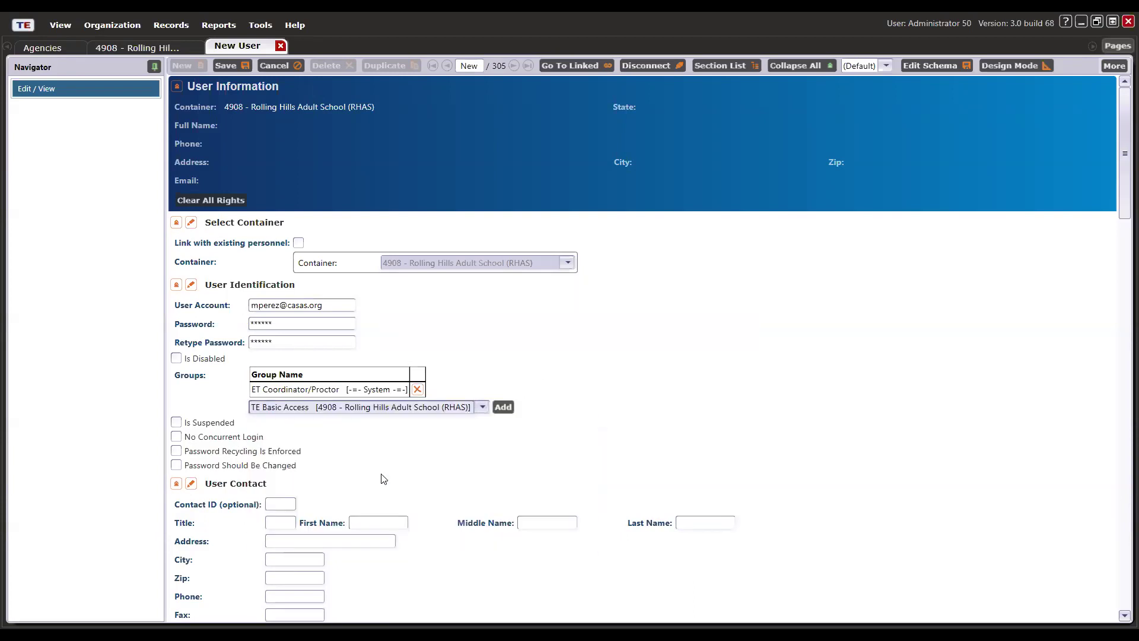
{"action": "left_click", "coordinate": [503, 408]}
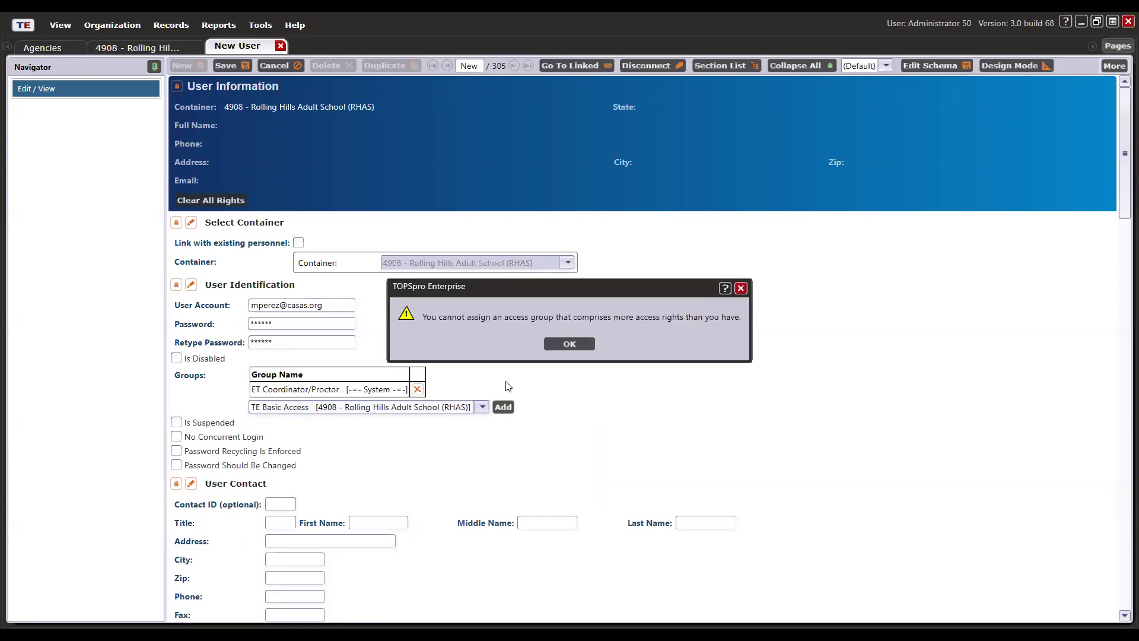
{"action": "left_click", "coordinate": [576, 343]}
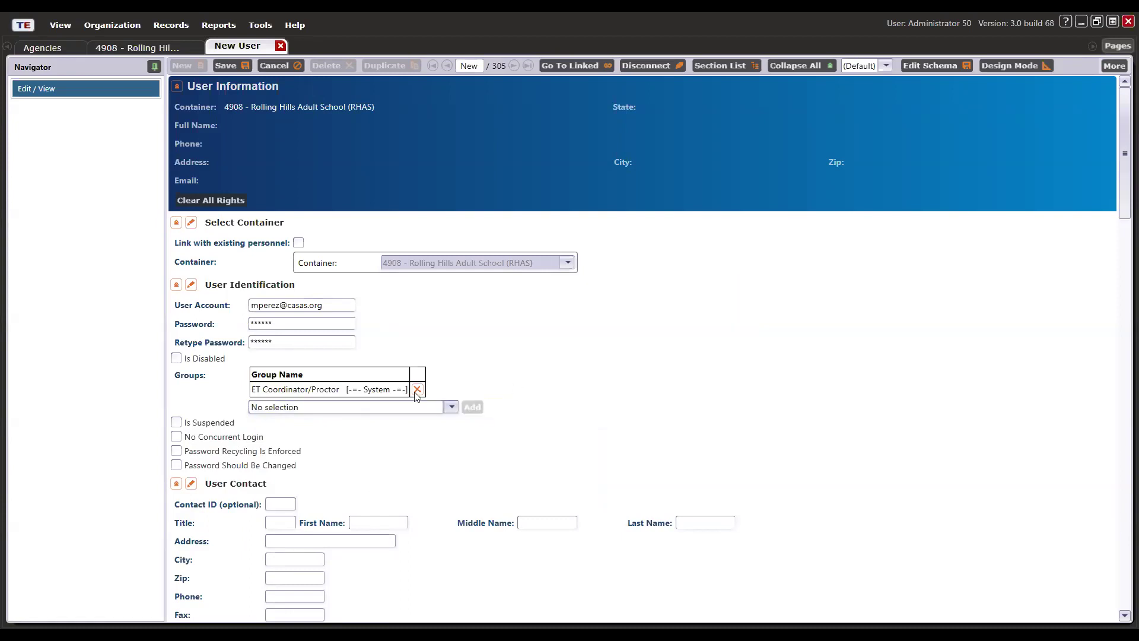
{"action": "left_click", "coordinate": [365, 521]}
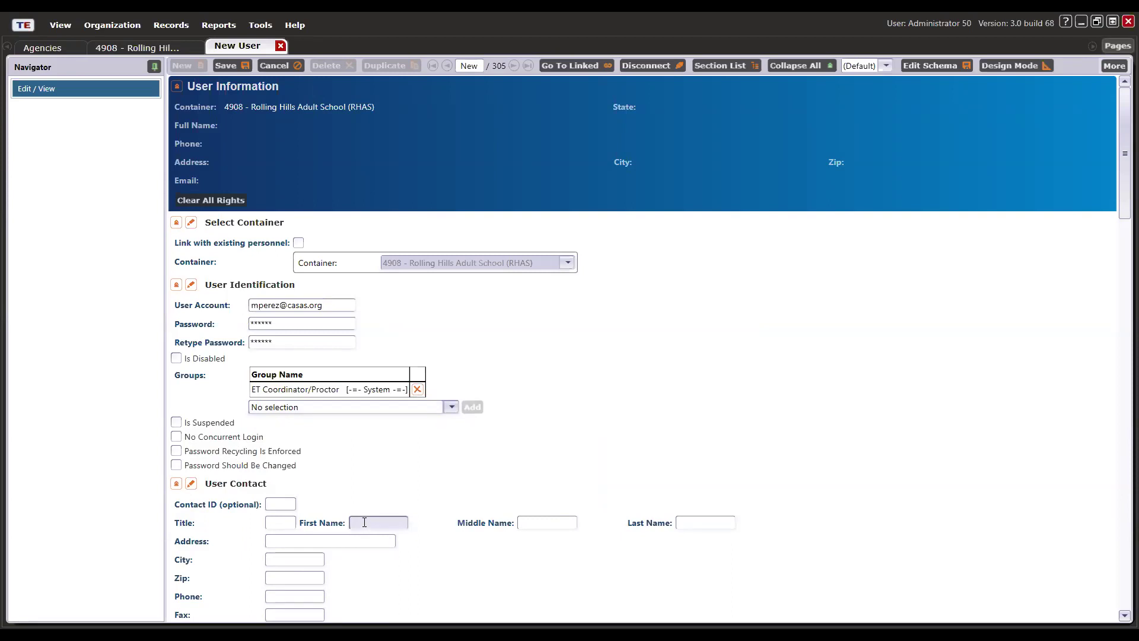
Fill in the contact's first name, last name and e-mail address, then save the new user.
{"action": "left_click", "coordinate": [706, 523]}
{"action": "scroll", "coordinate": [614, 560], "scroll_direction": "down", "scroll_amount": 2}
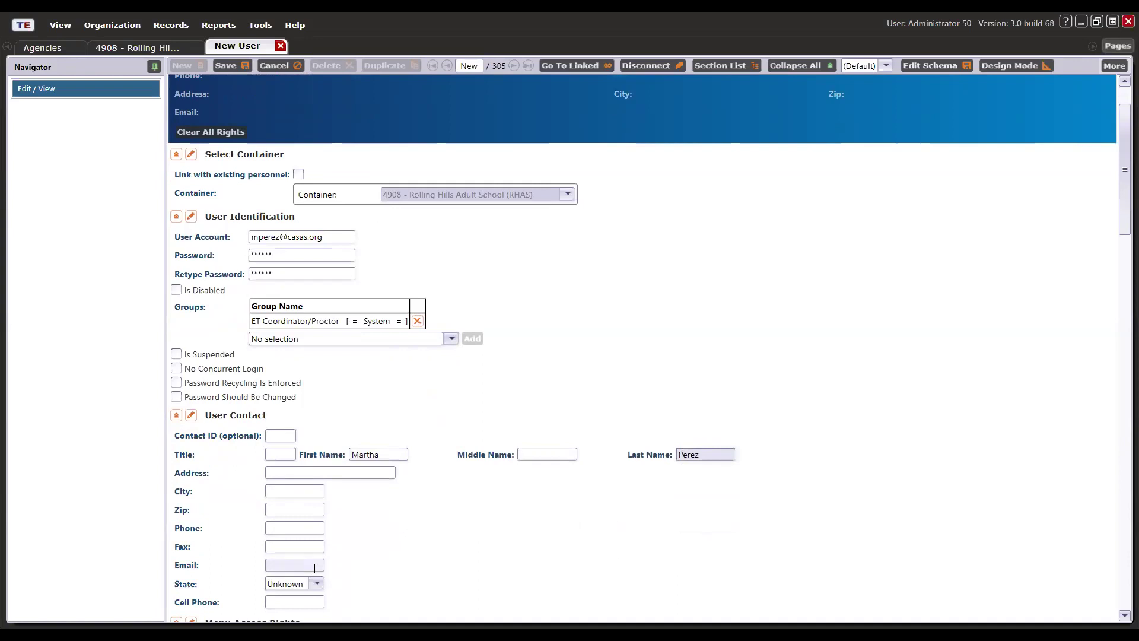
{"action": "left_click", "coordinate": [303, 564]}
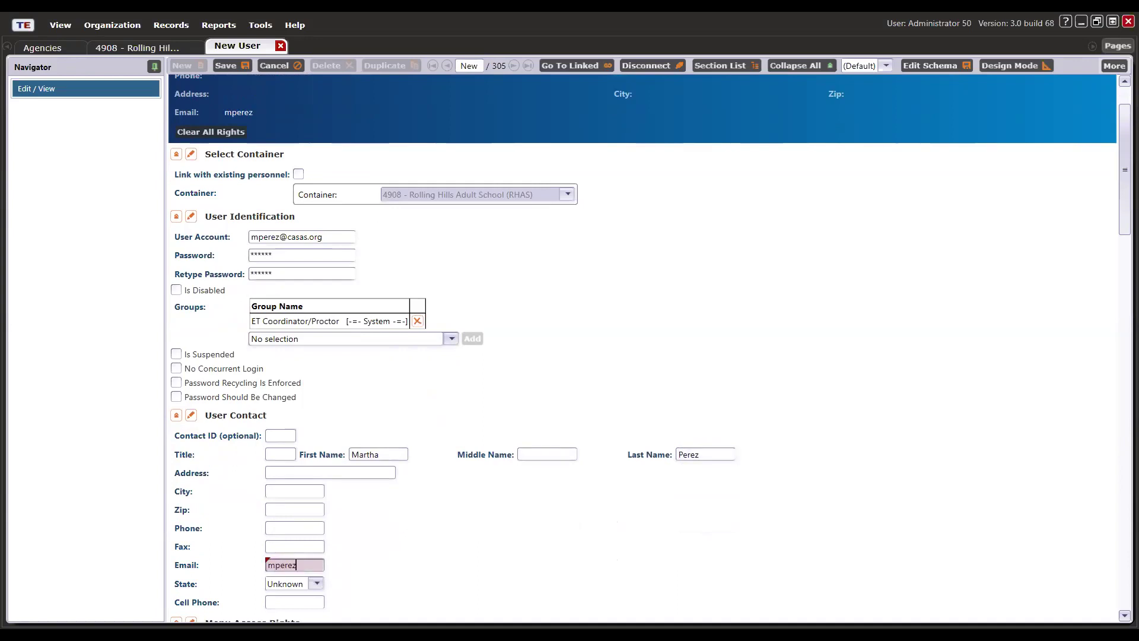
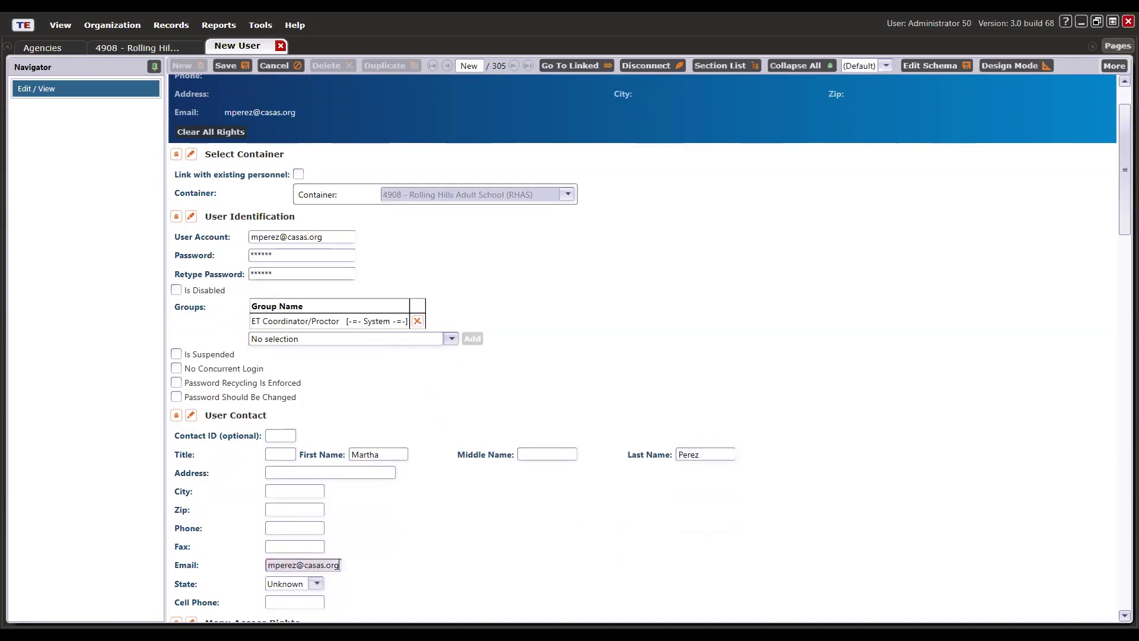
{"action": "left_click", "coordinate": [236, 66]}
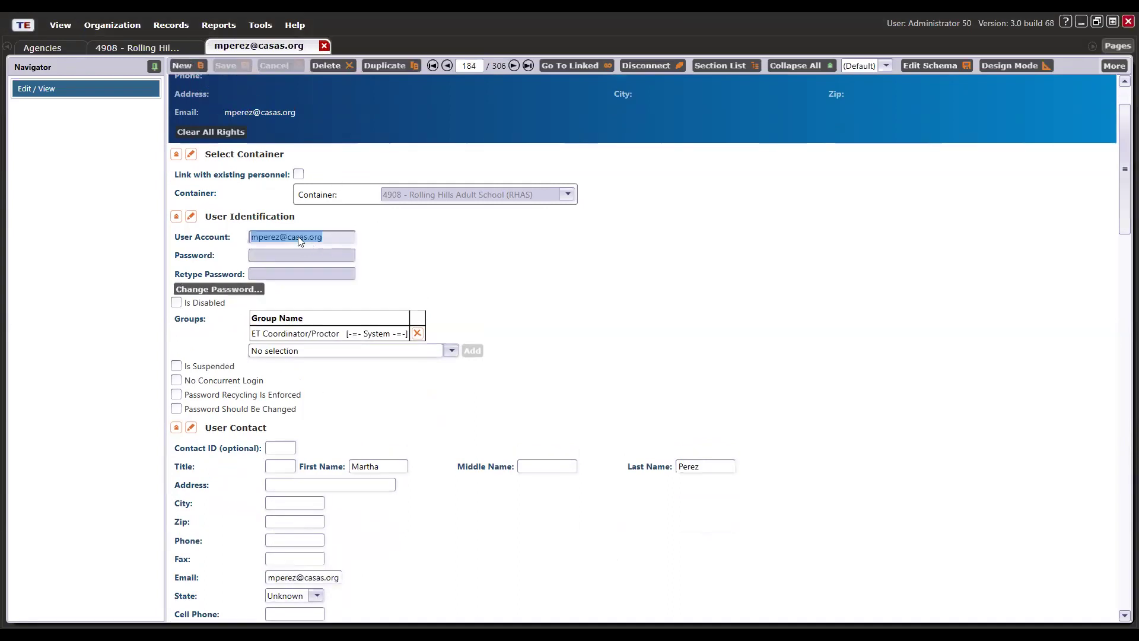
{"action": "scroll", "coordinate": [256, 131], "scroll_direction": "up", "scroll_amount": 2}
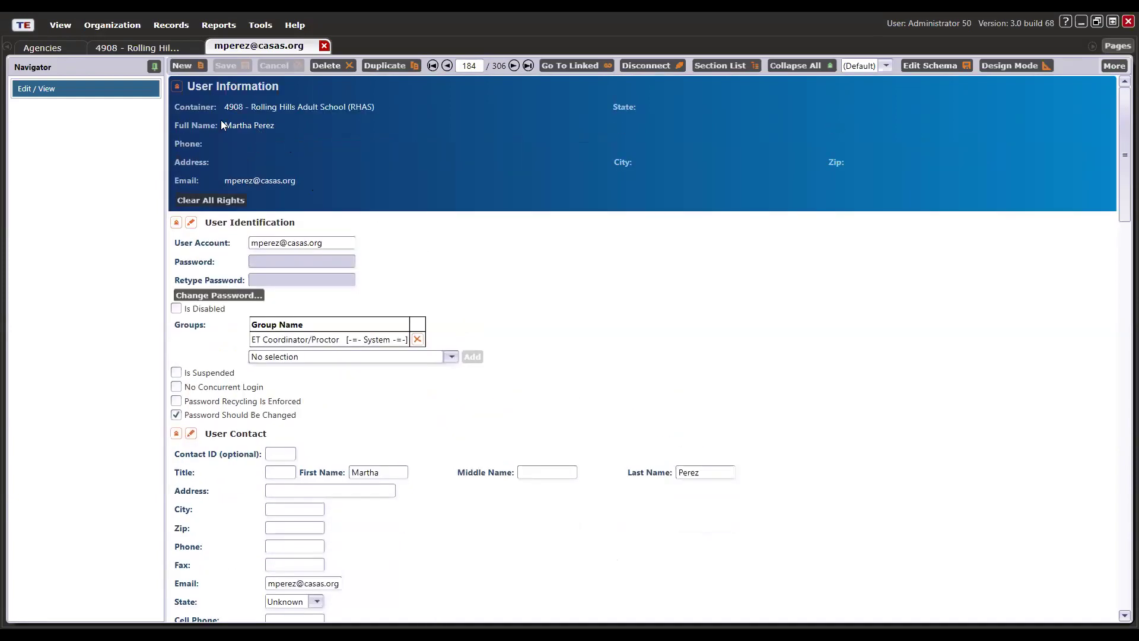